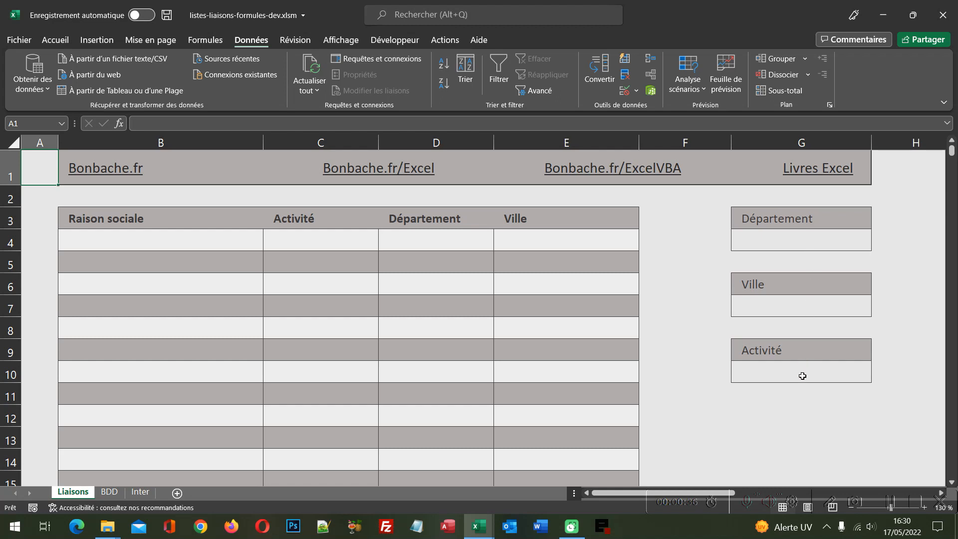
- Choose 26-Drome as the Département and Valence as the Ville in the linked dropdown lists of the Liaisons sheet
click(820, 237)
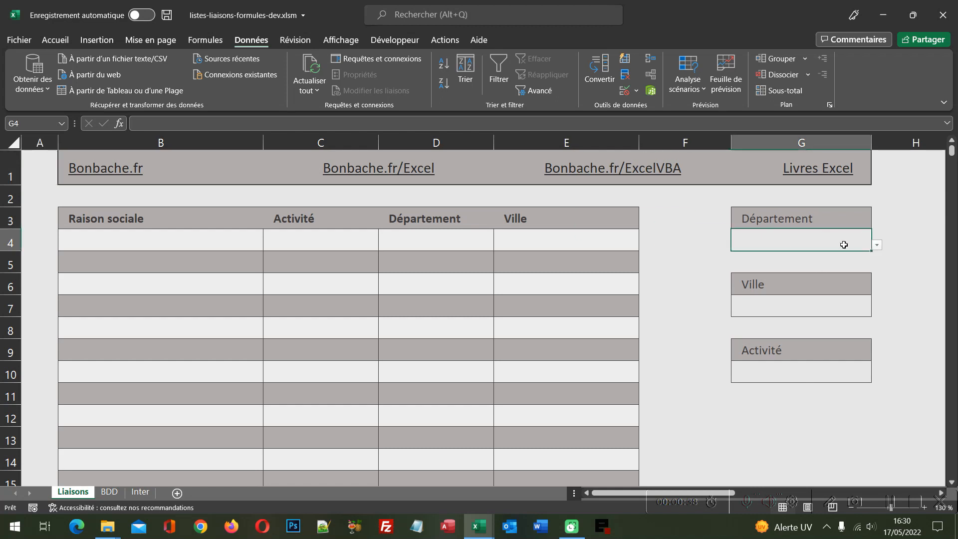
click(876, 245)
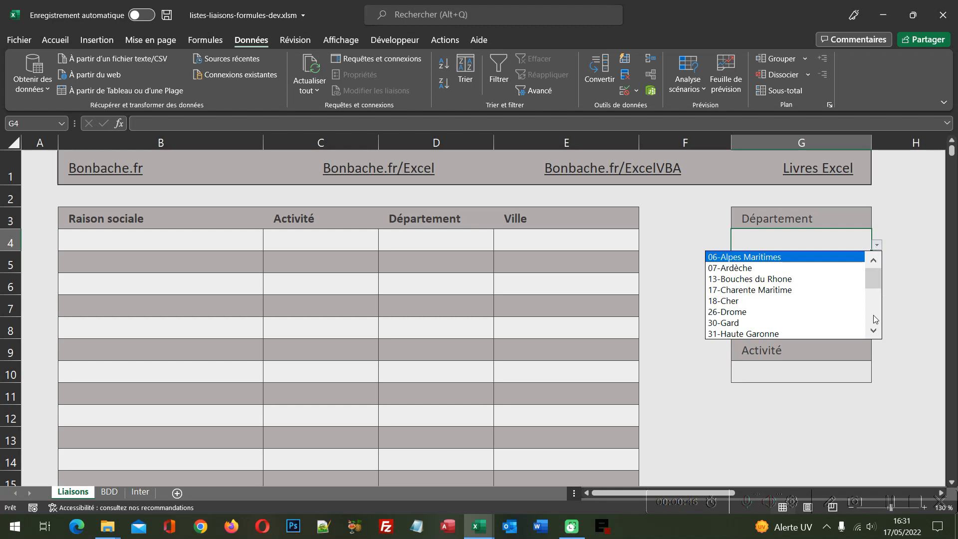
click(715, 312)
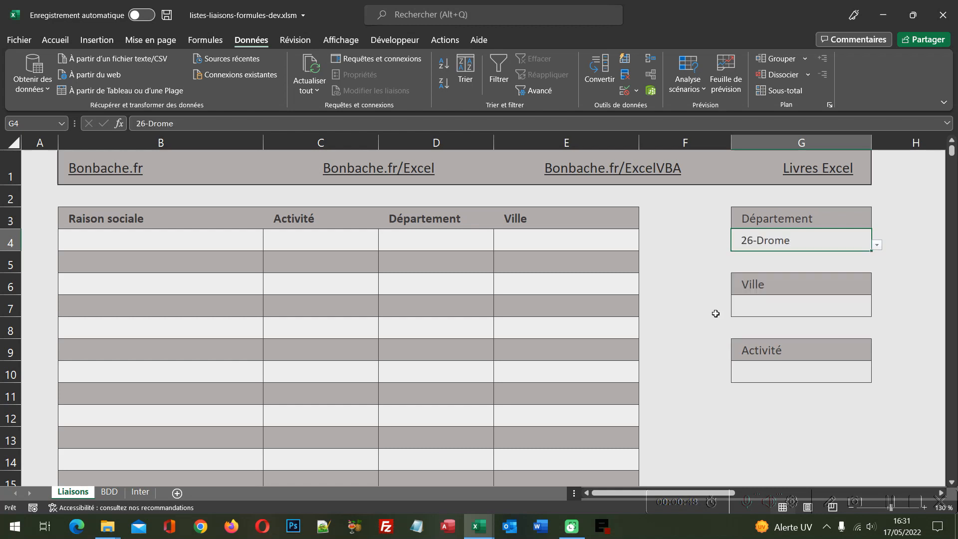
click(823, 306)
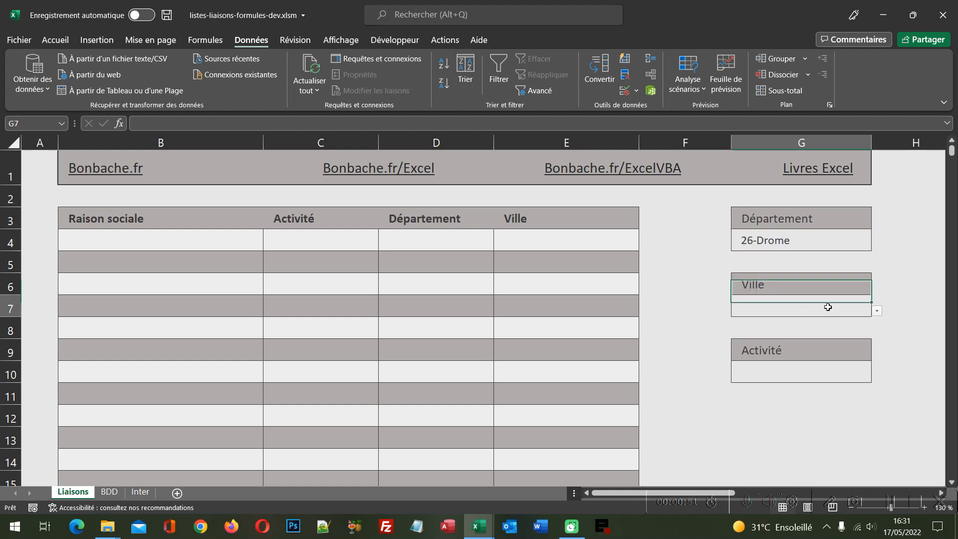
click(877, 312)
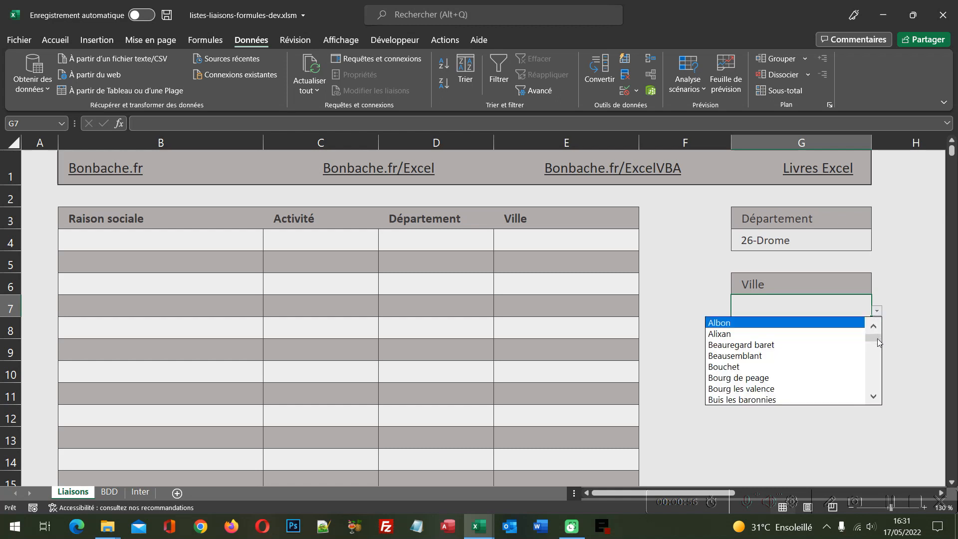
drag(878, 344, 857, 399)
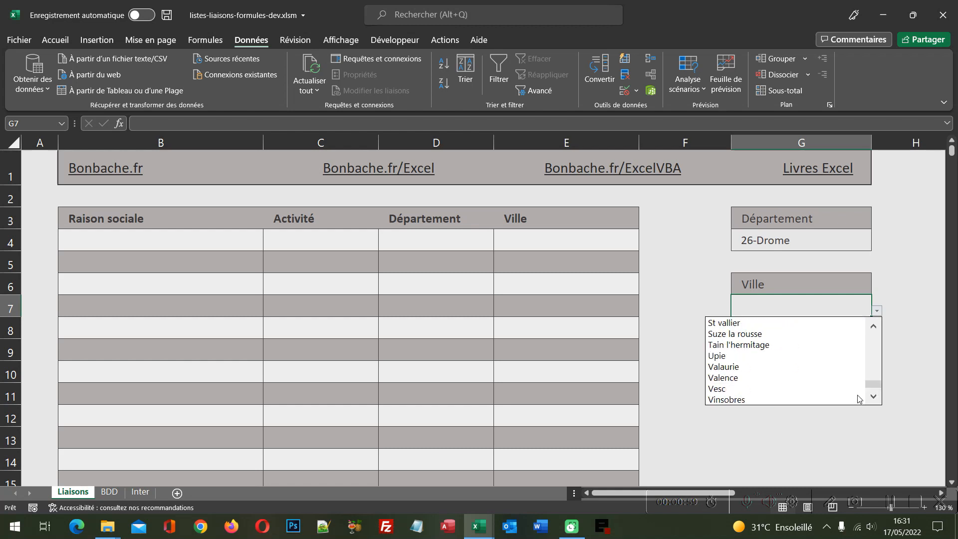
click(748, 377)
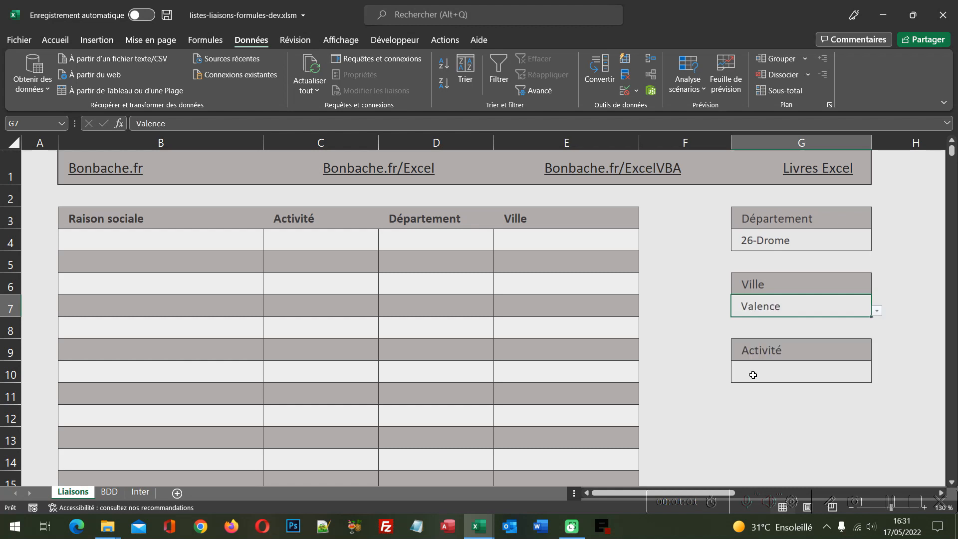
- Choose Hôtel/Restaurant as the Activité and close the finished demo workbook without saving the changes
click(780, 373)
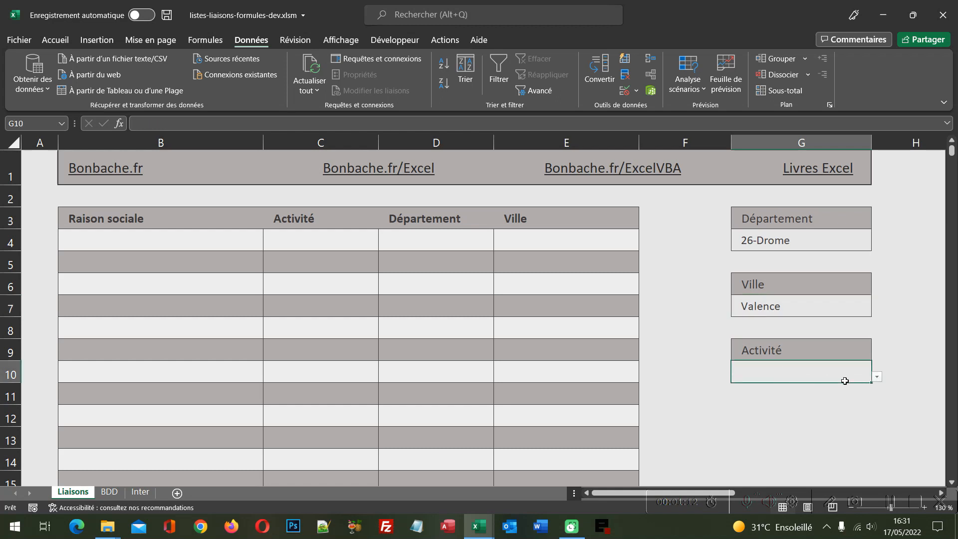
click(876, 379)
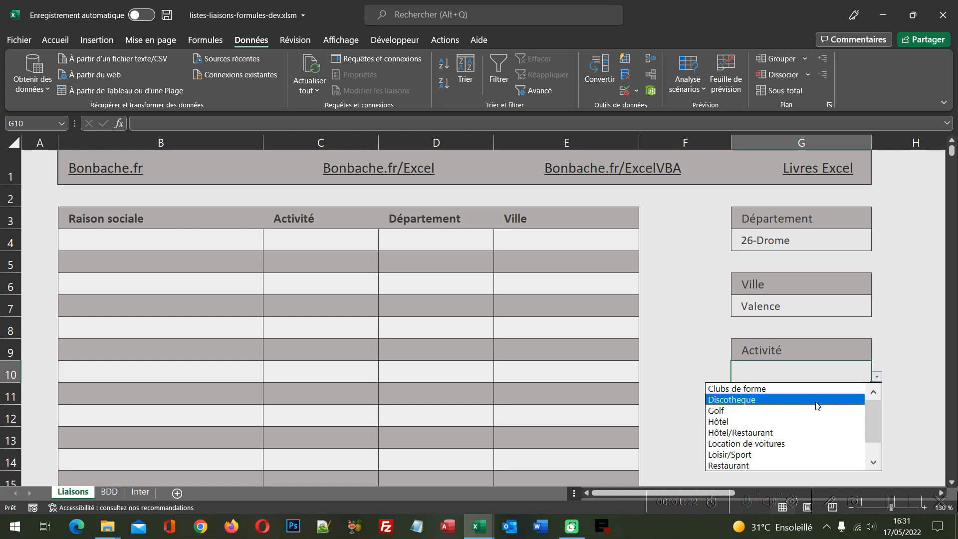
click(729, 433)
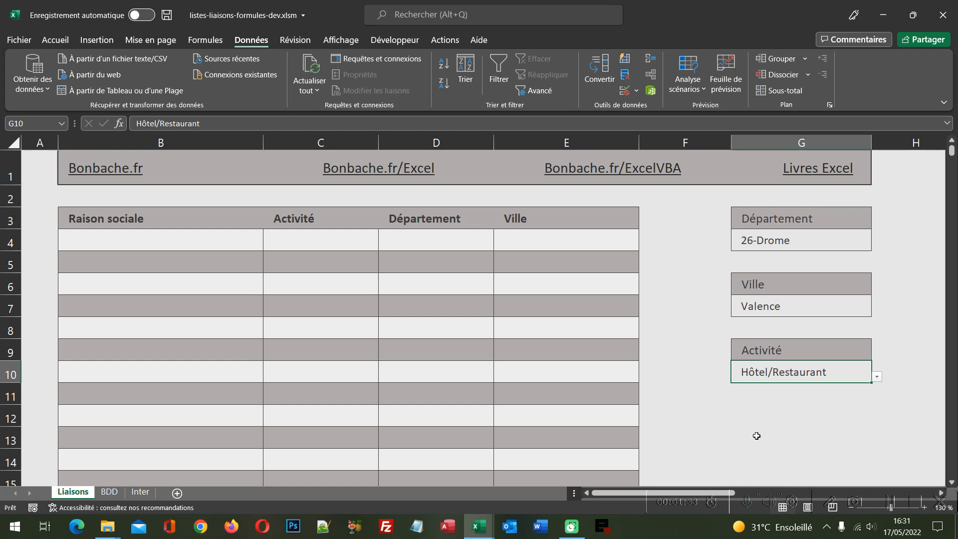
click(942, 15)
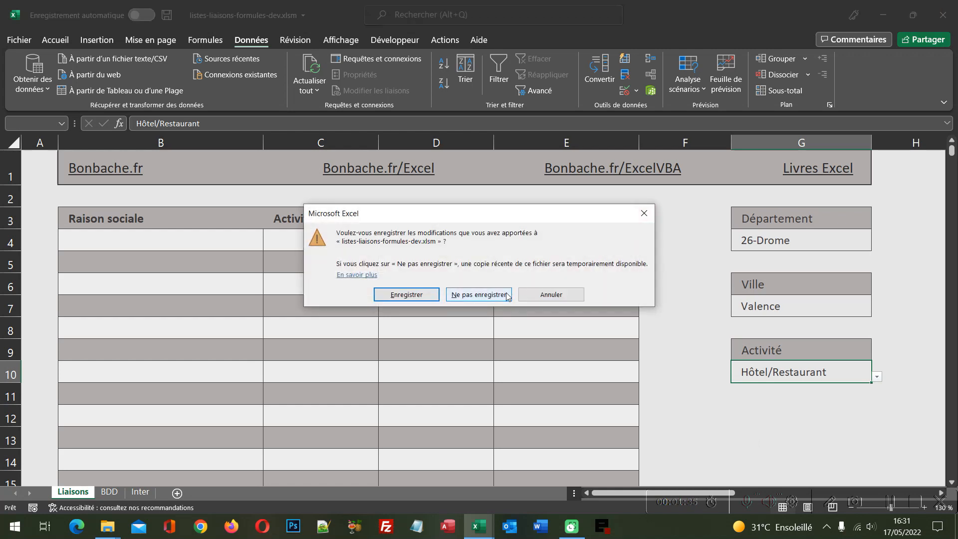
click(505, 295)
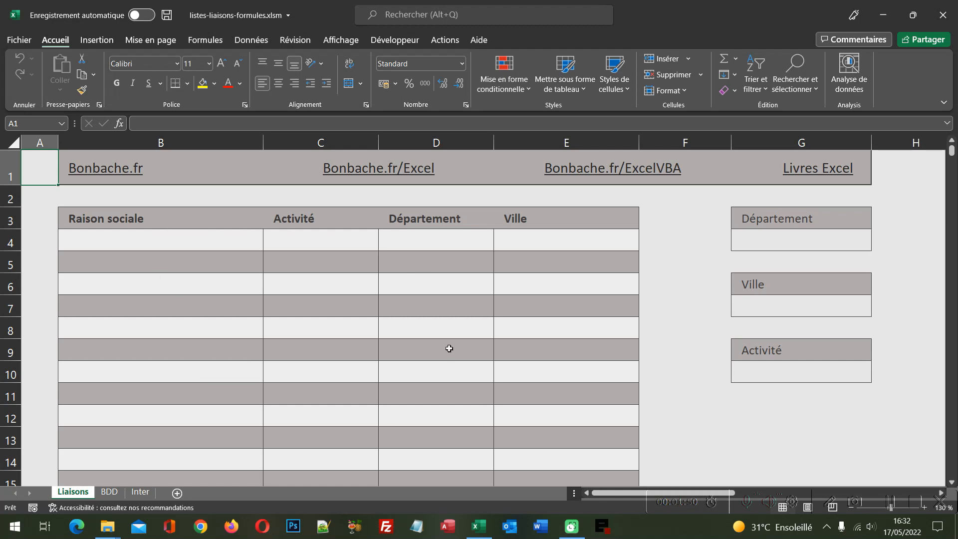
- Examine the three criteria cells on Liaisons, the source data on BDD and the Dep, Villes and Act columns on Inter
click(823, 239)
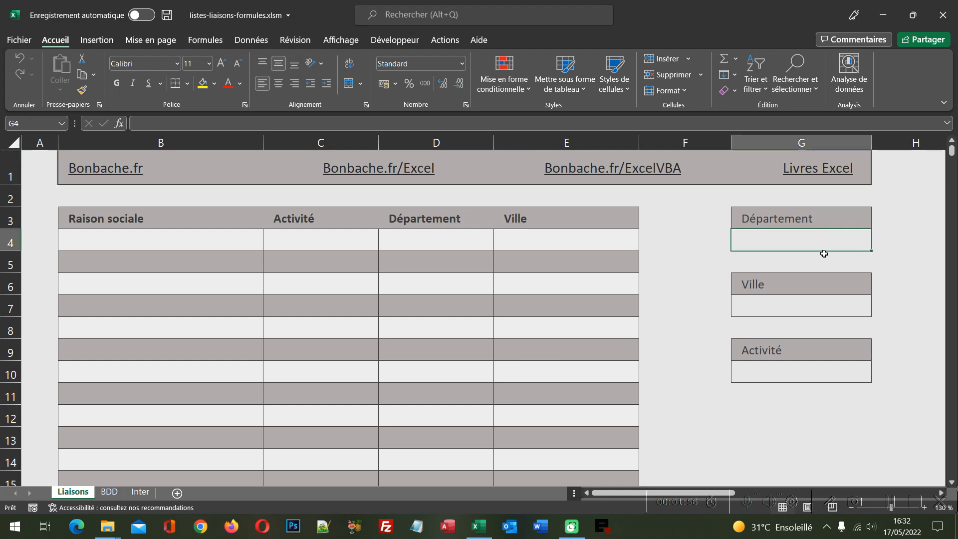
click(819, 304)
click(819, 371)
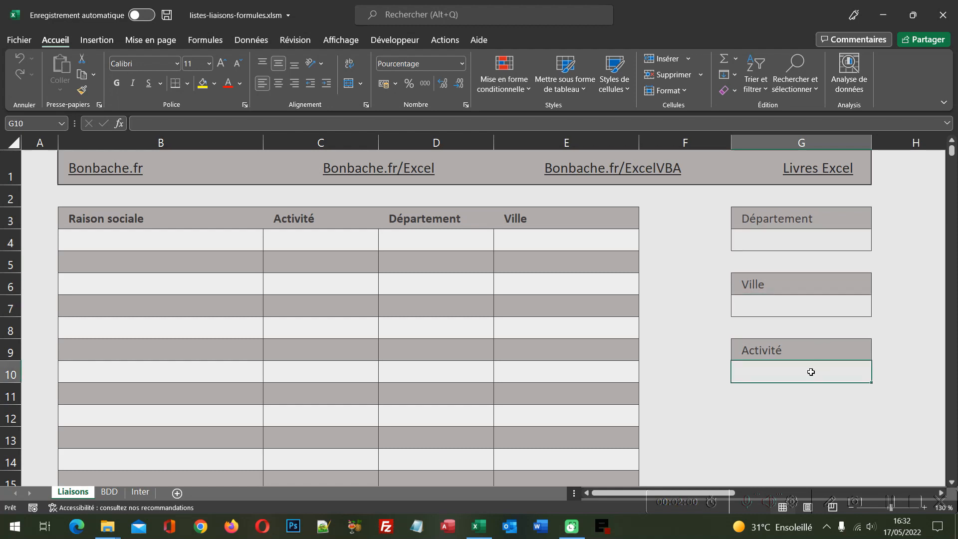
click(110, 492)
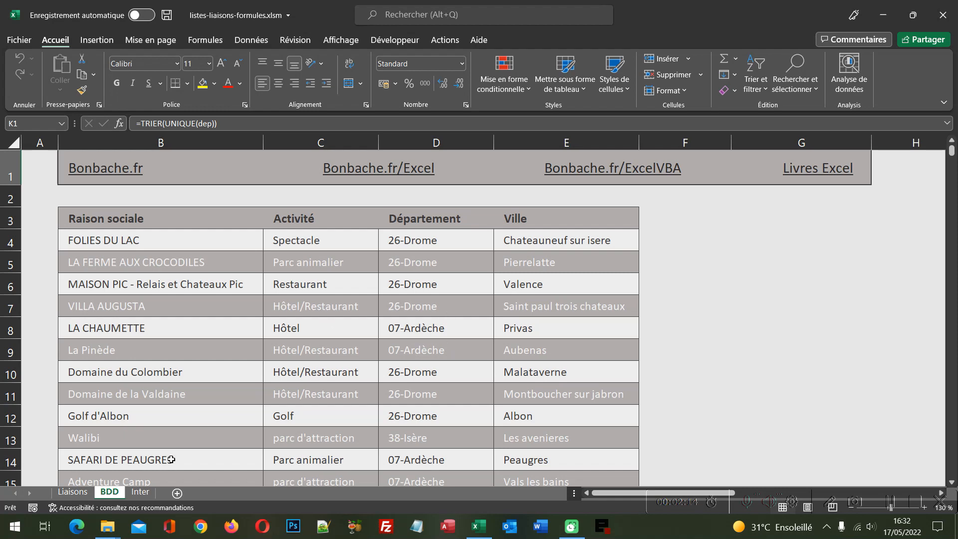
click(140, 491)
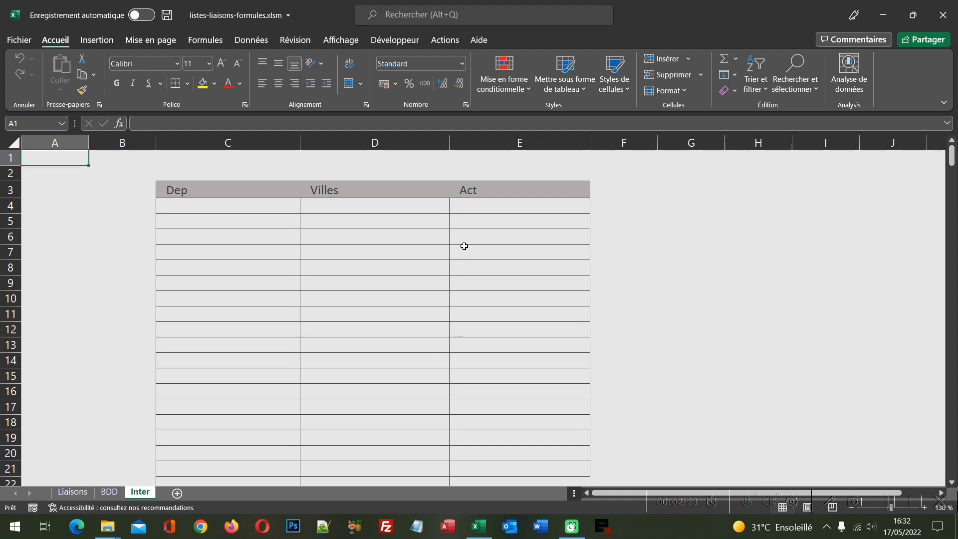
click(274, 206)
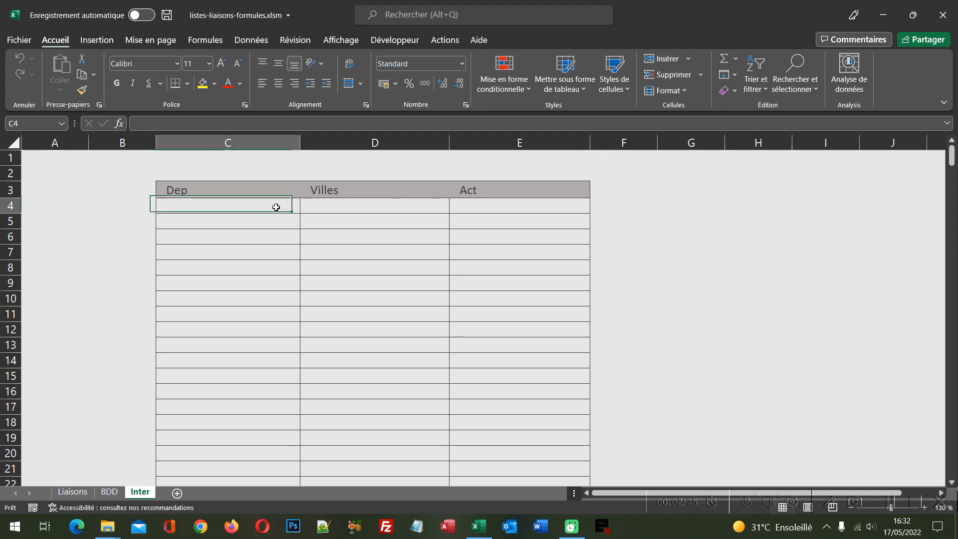
click(335, 204)
click(483, 207)
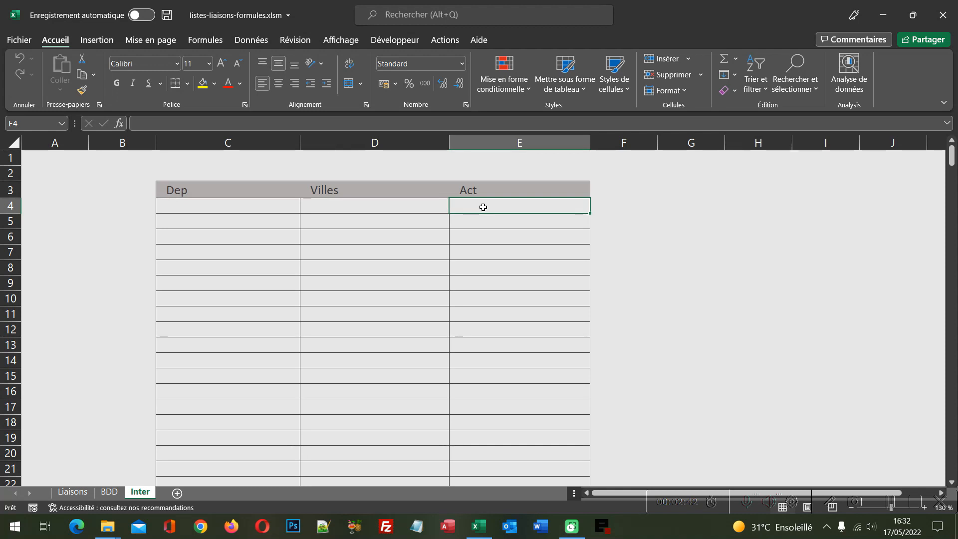
- Review the reference formulas of the named ranges table, act, dep and villes in the name manager
click(216, 45)
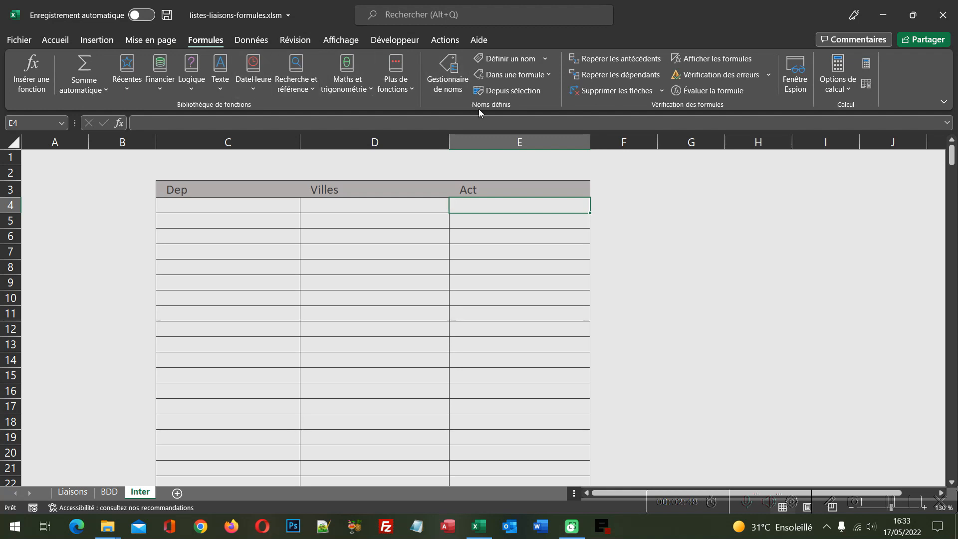
click(455, 84)
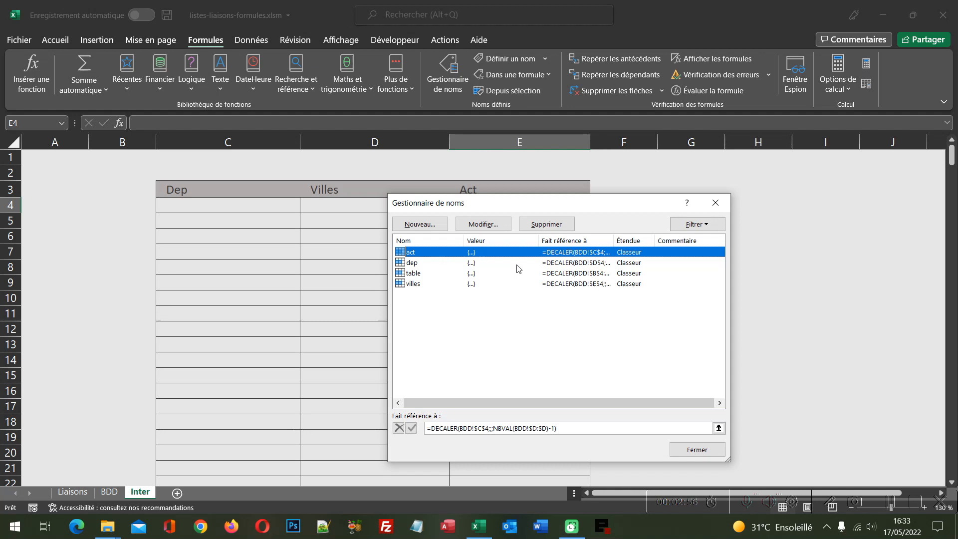
click(422, 276)
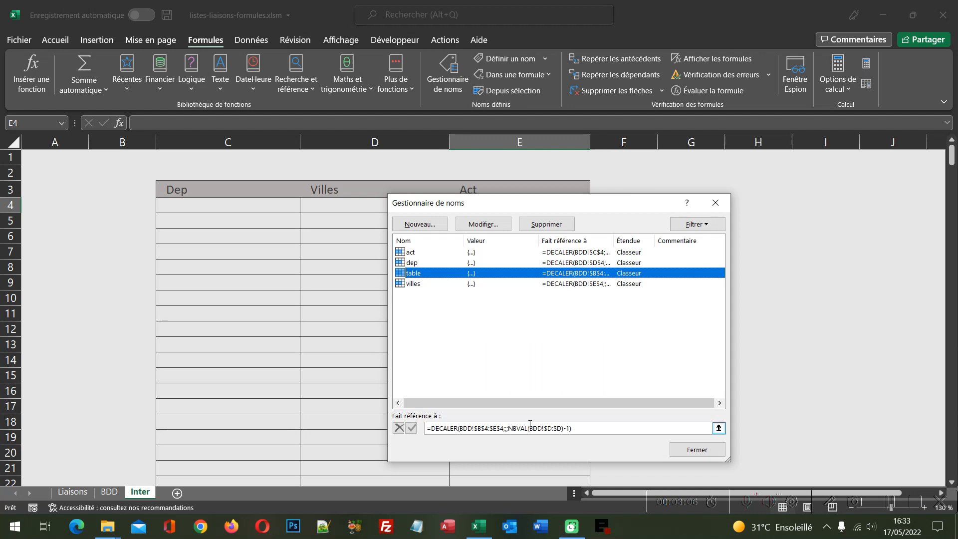
click(411, 254)
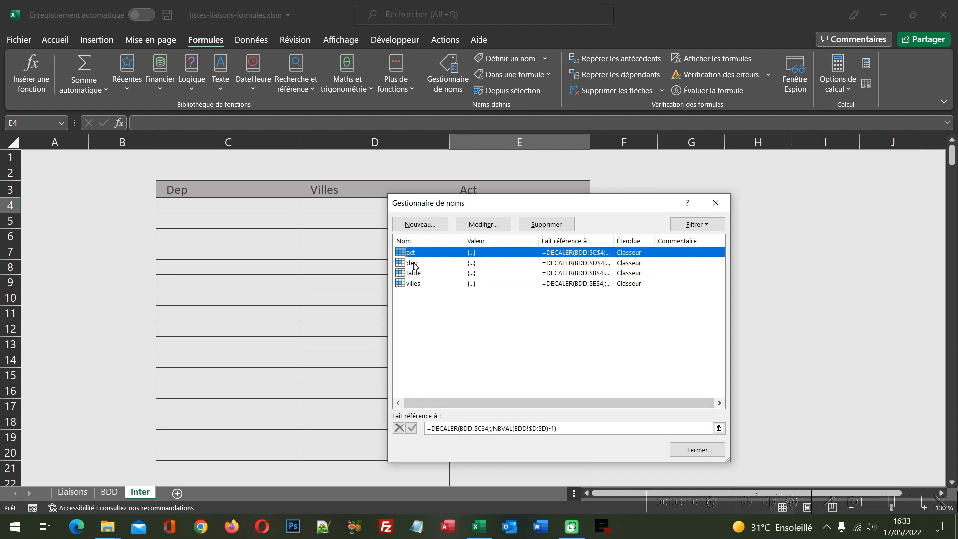
click(414, 263)
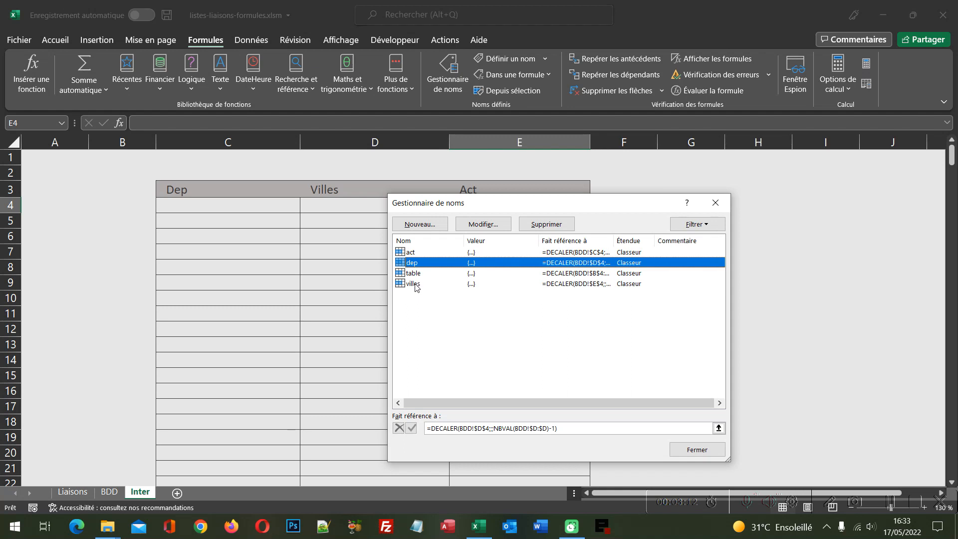
click(415, 284)
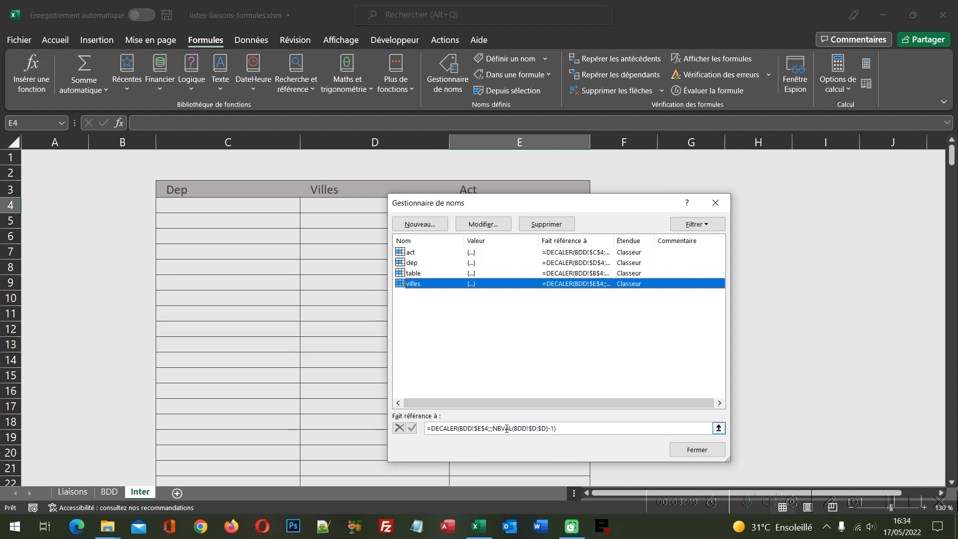
click(706, 450)
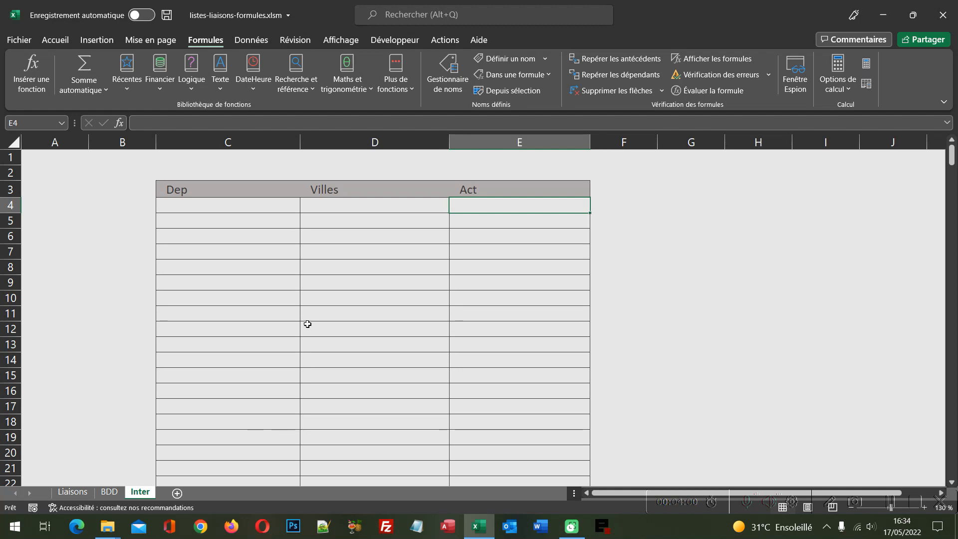
- Enter =Trier(Unique(Dep)) in cell C4 of the Inter sheet to extract the sorted list of unique departments
click(249, 209)
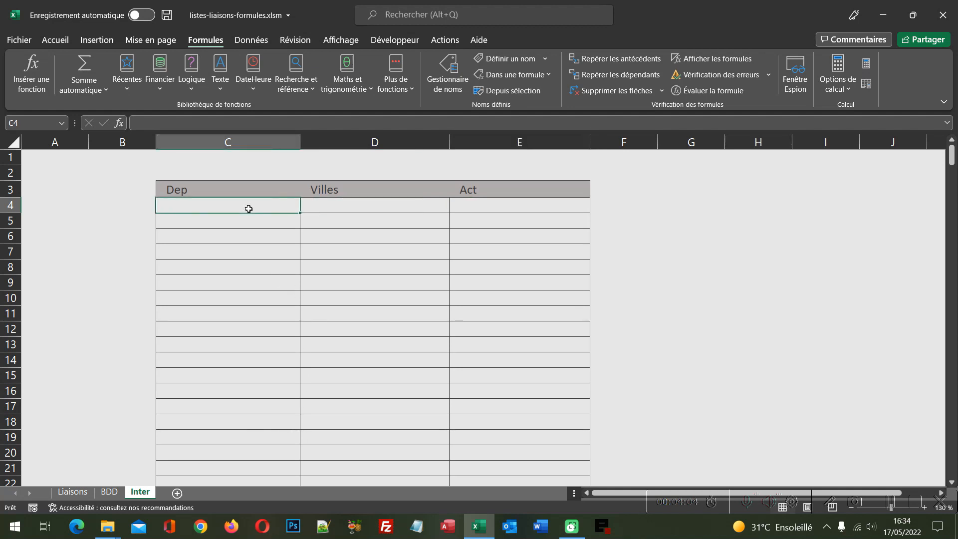
text(=)
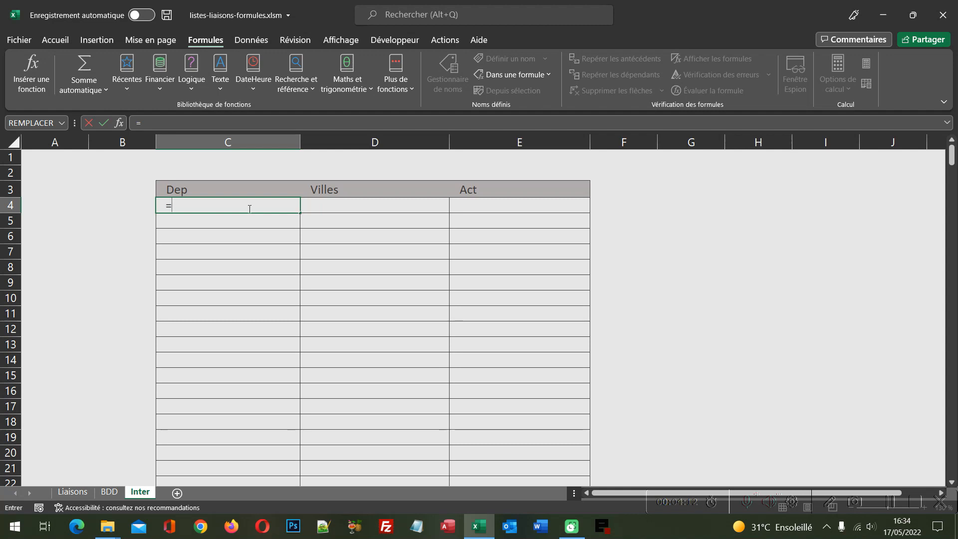
text(Trier()
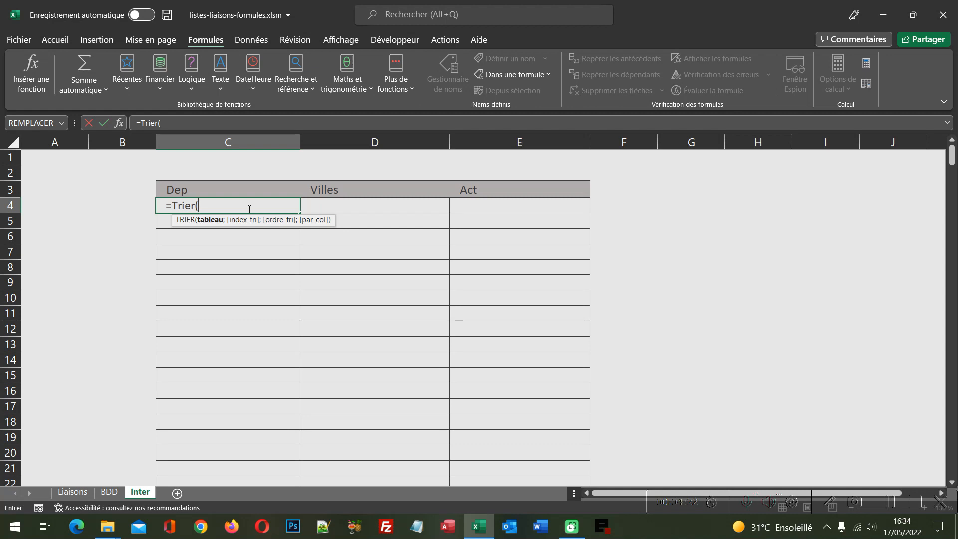
text(Uniqu)
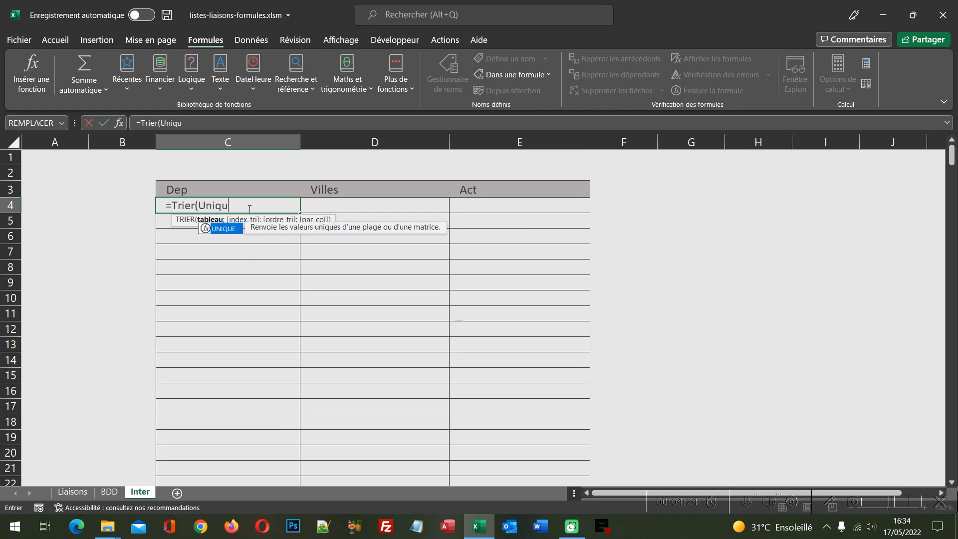
text(e()
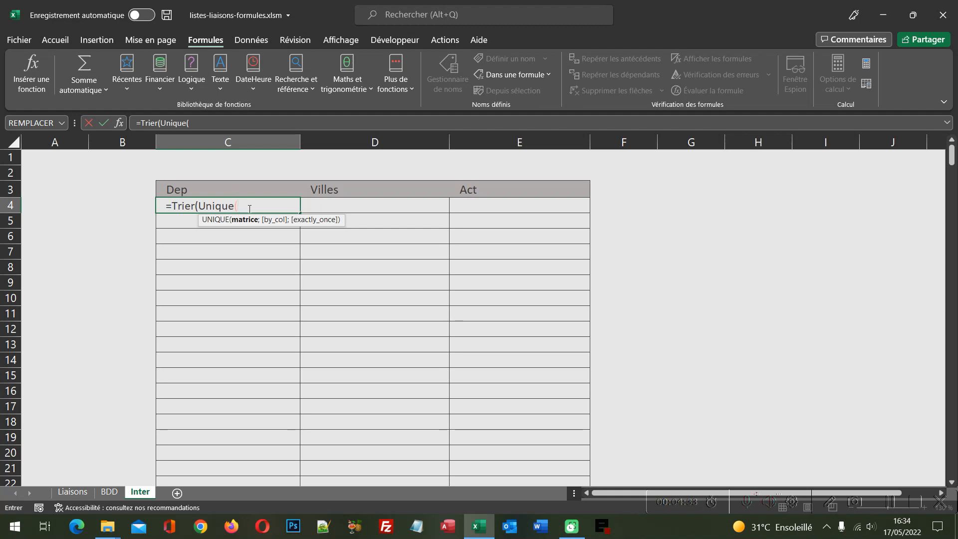
text(Dep)
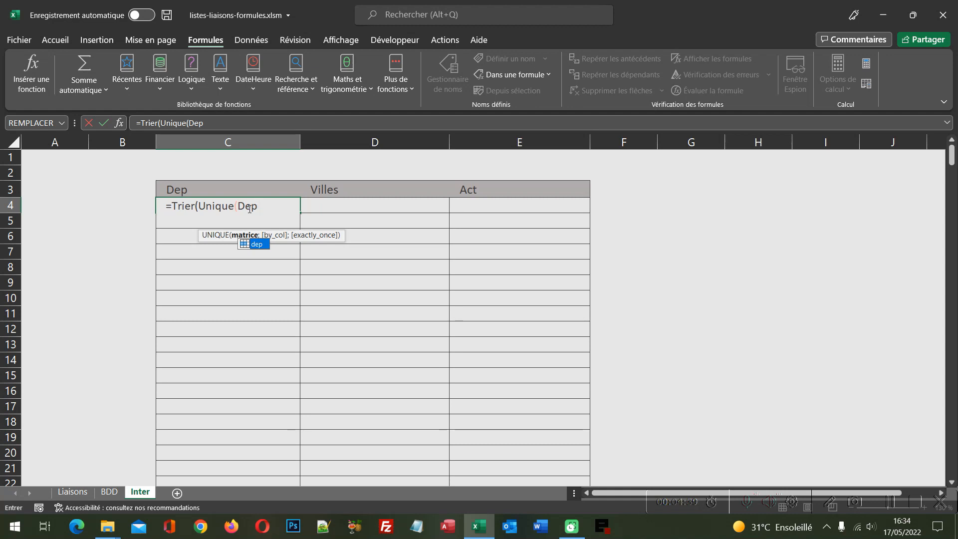
text())
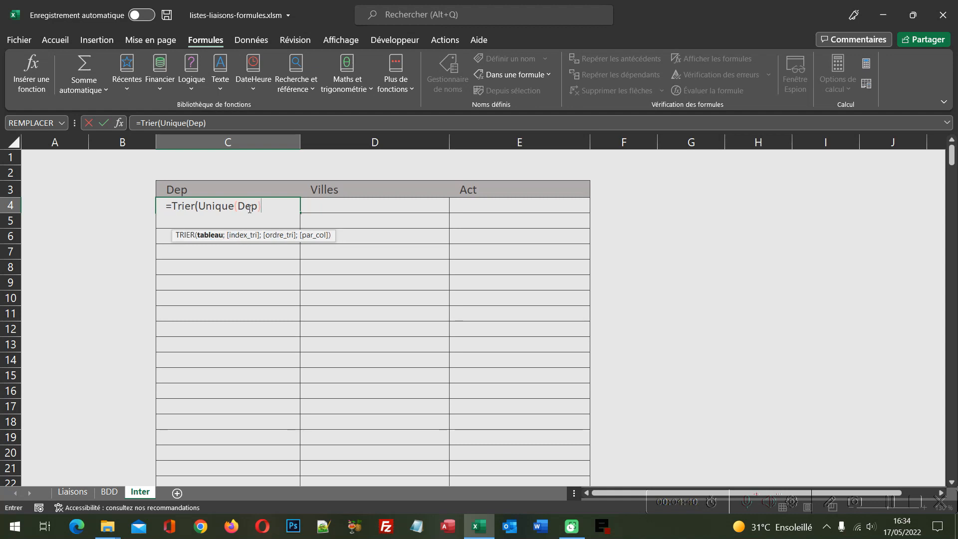
text())
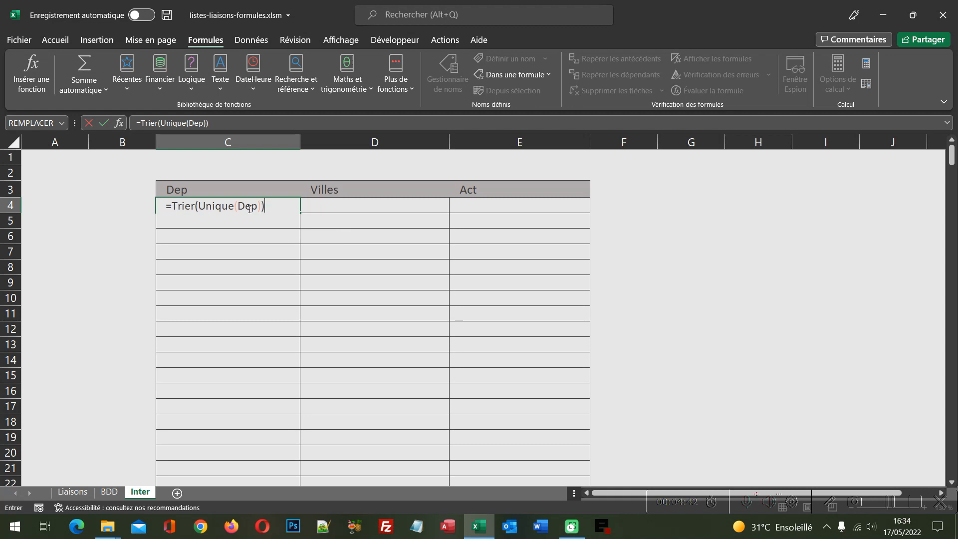
key(Return)
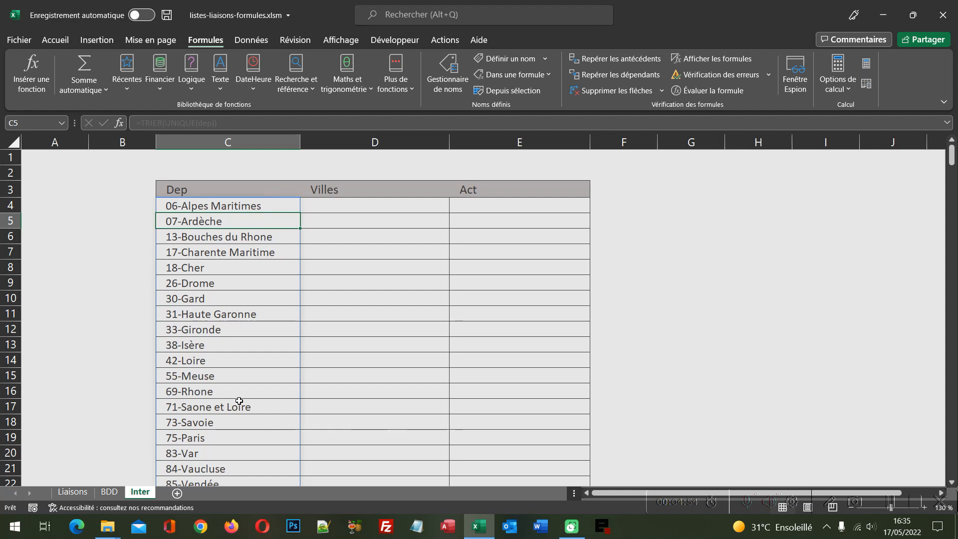
scroll(239, 401, down, 1)
scroll(239, 400, up, 1)
- Enter =Trier(Unique(Filtre(Villes;Dep=Liaisons!G4))) in cell D4 of the Inter sheet to extract the sorted unique cities of the chosen department
click(369, 207)
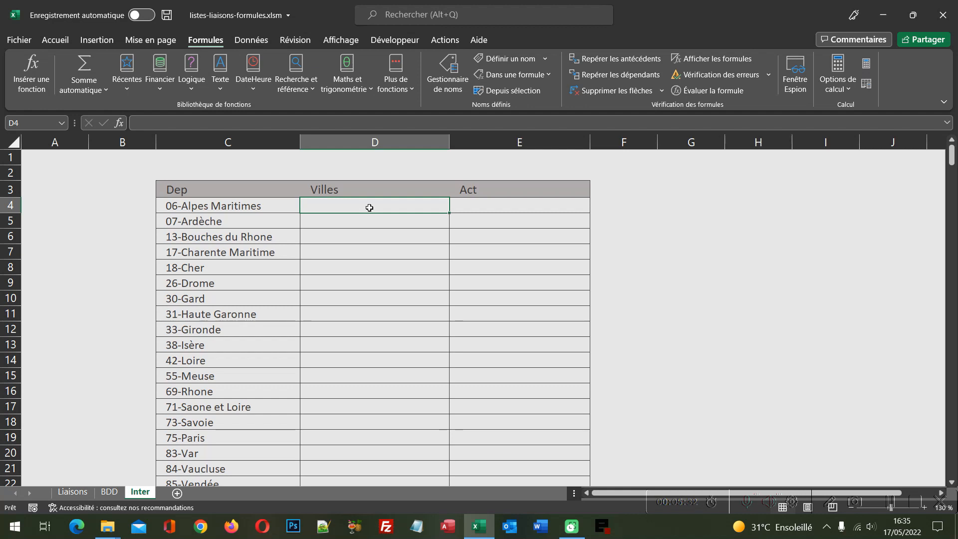
text(=)
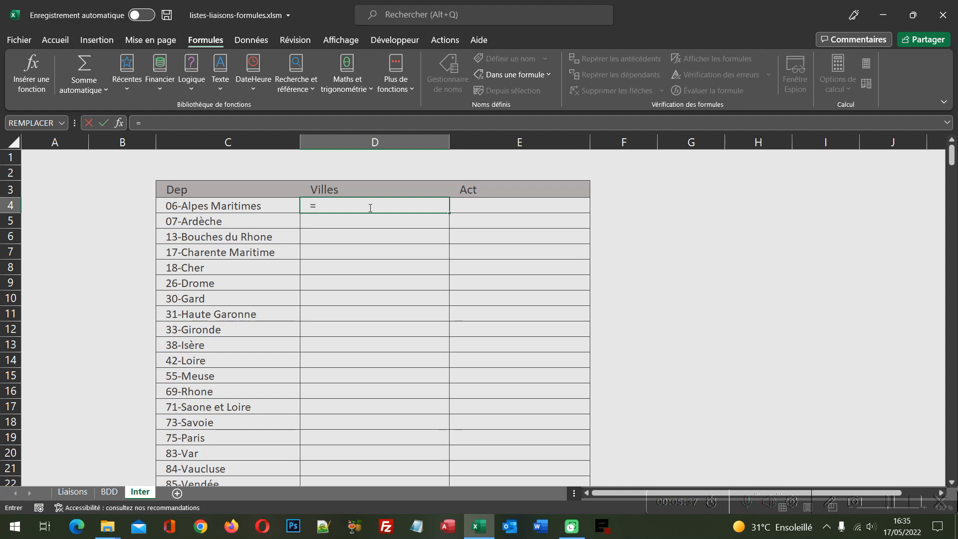
text(Trie)
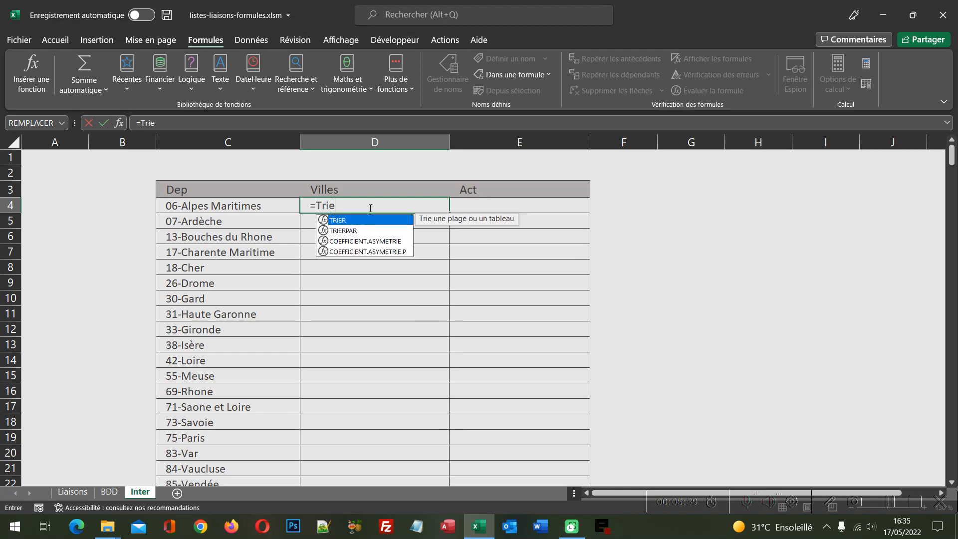
text(r()
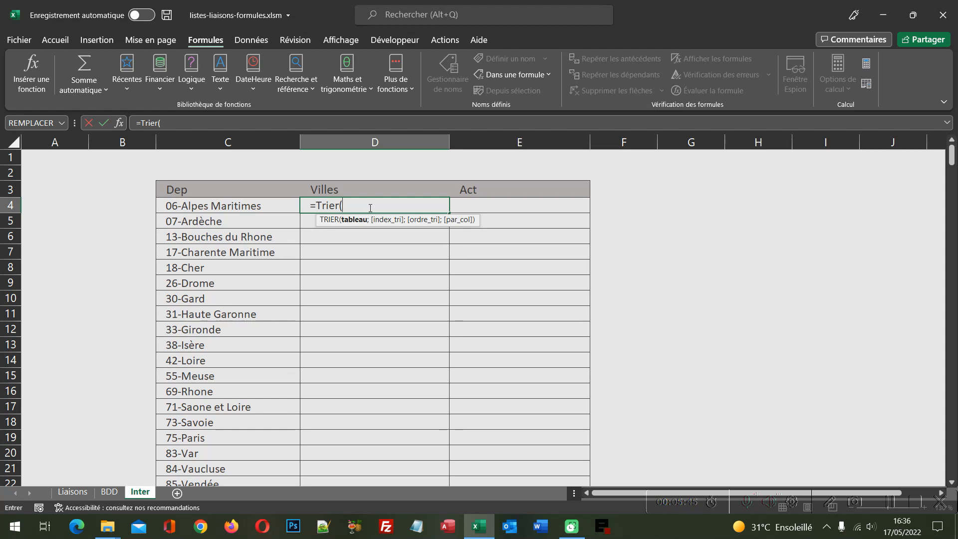
text(Unique()
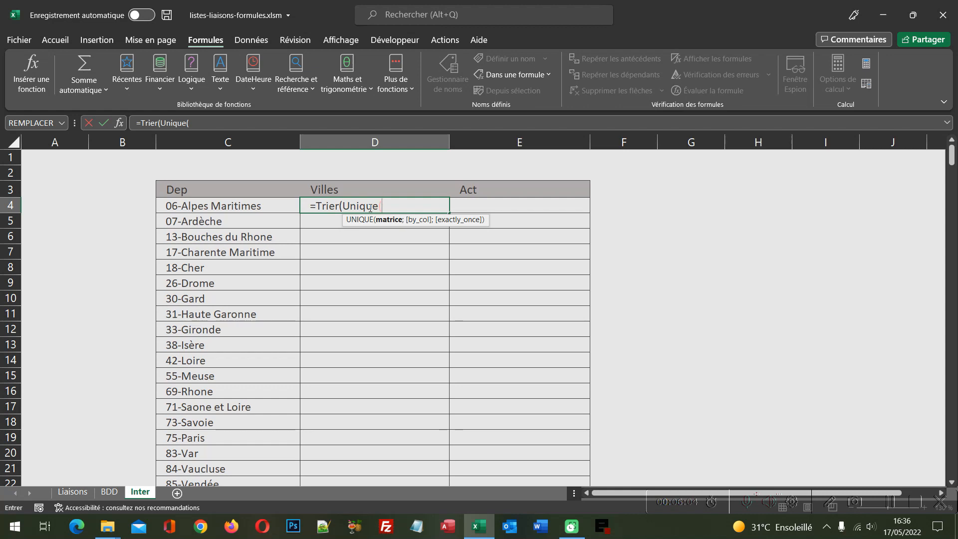
text(Filtre)
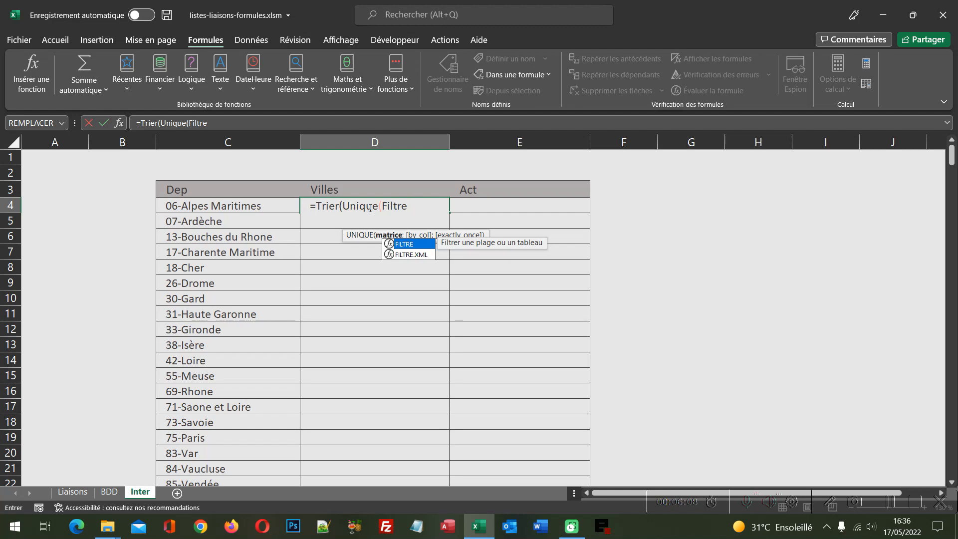
text(()
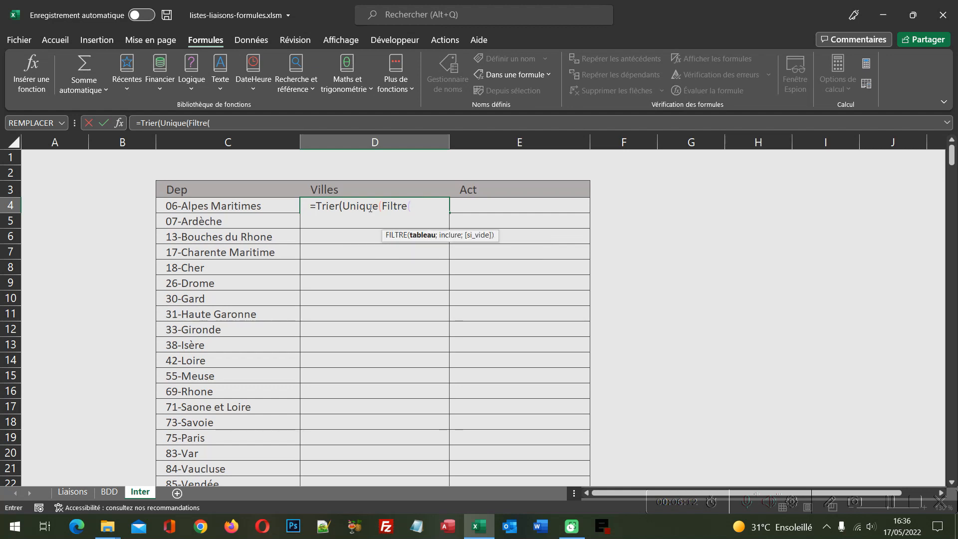
text(Villes)
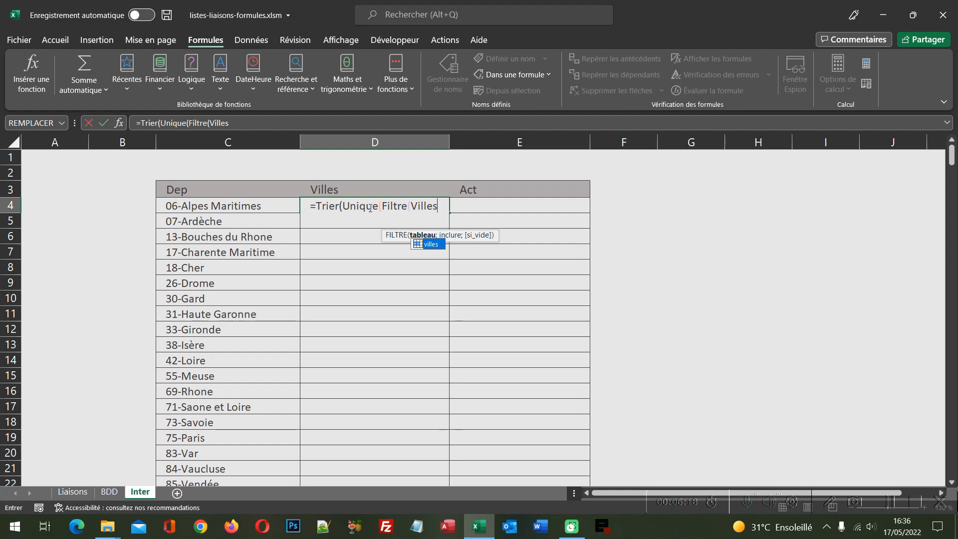
text(;)
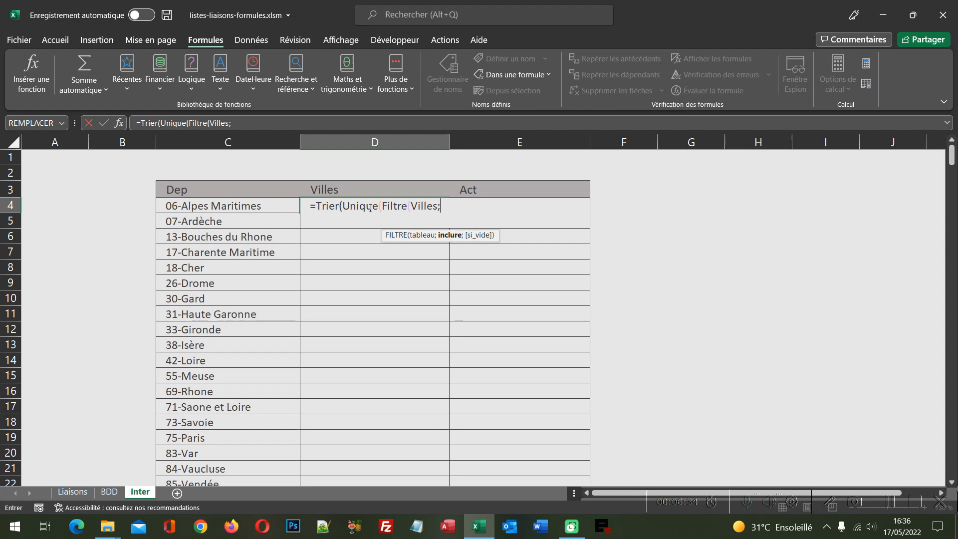
text(Dep)
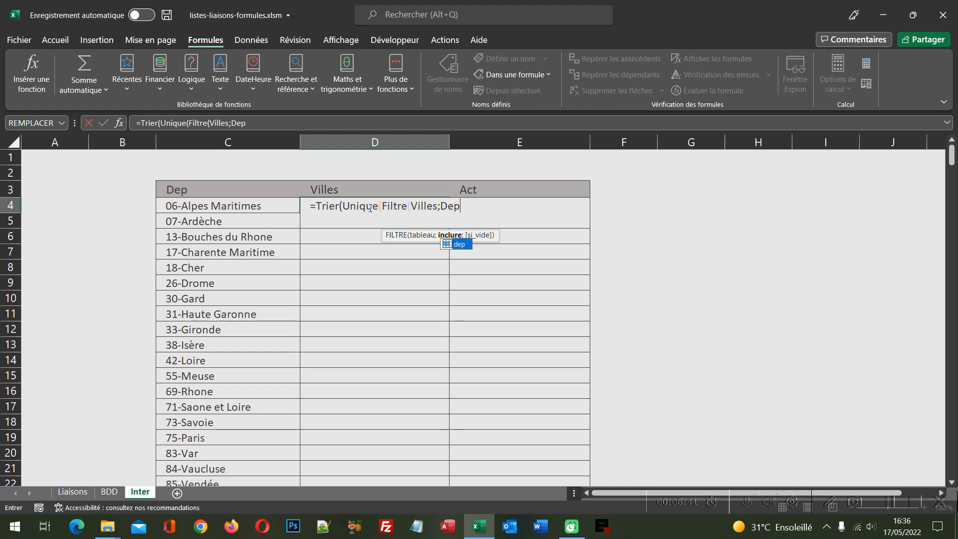
text(=)
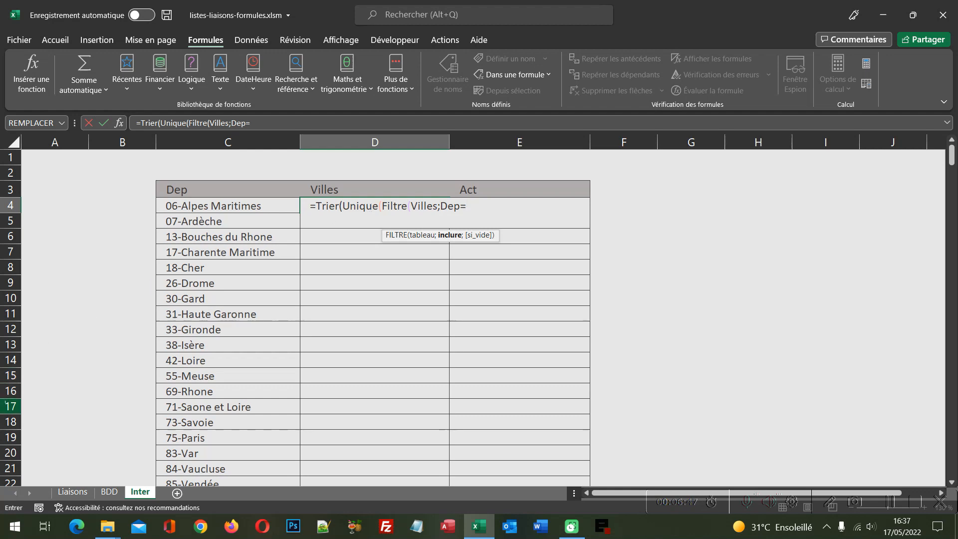
click(73, 491)
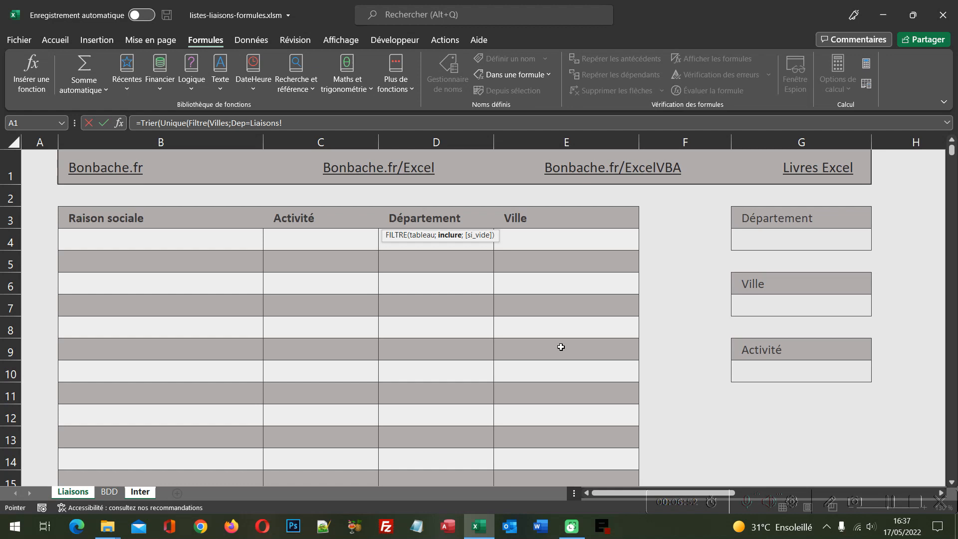
click(834, 240)
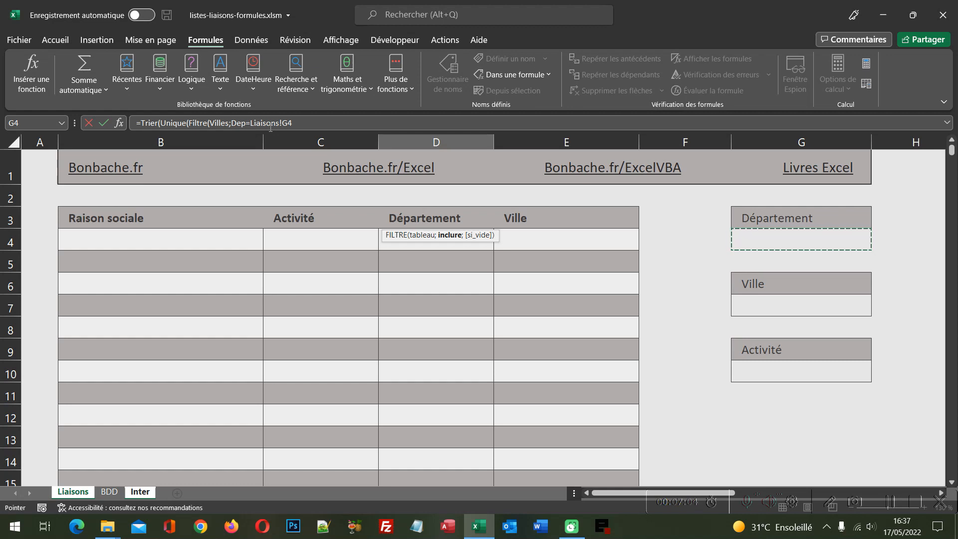
text())
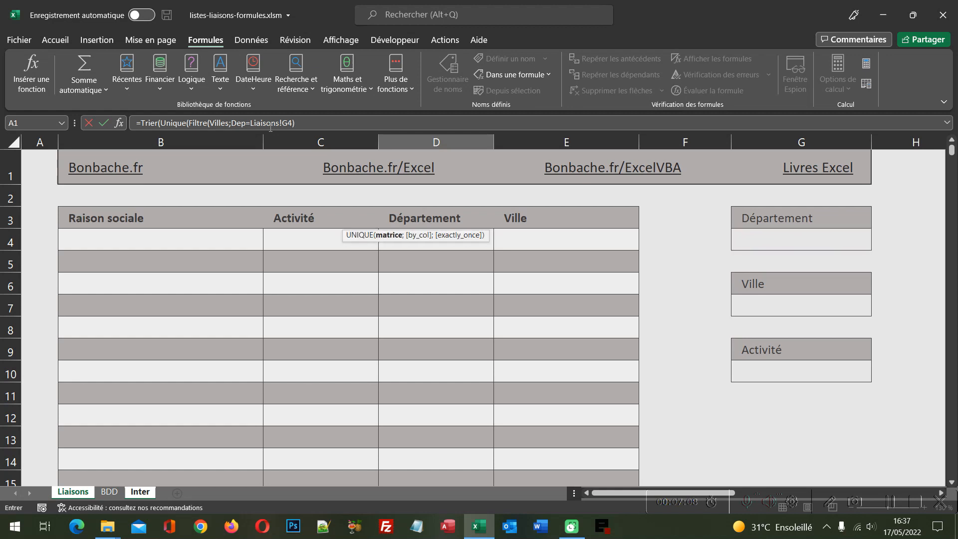
text())
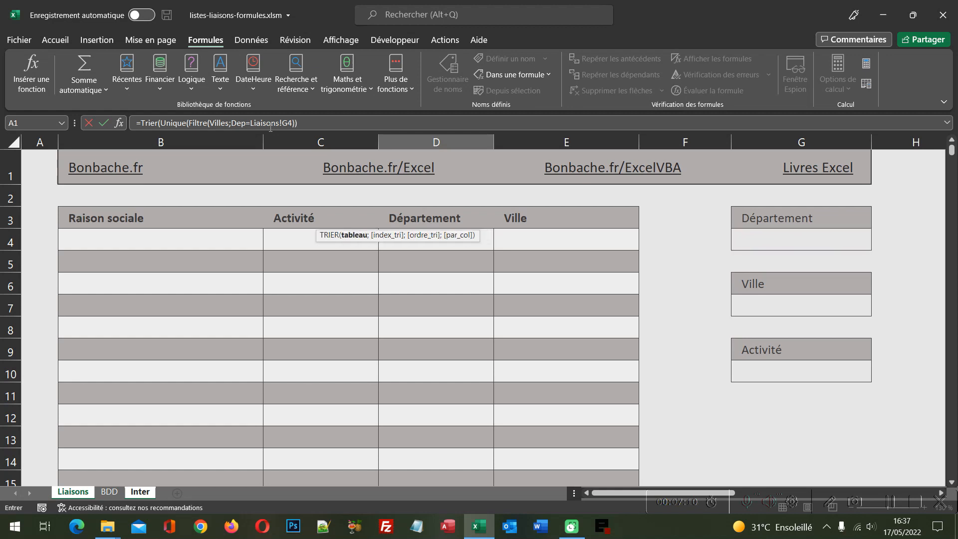
text())
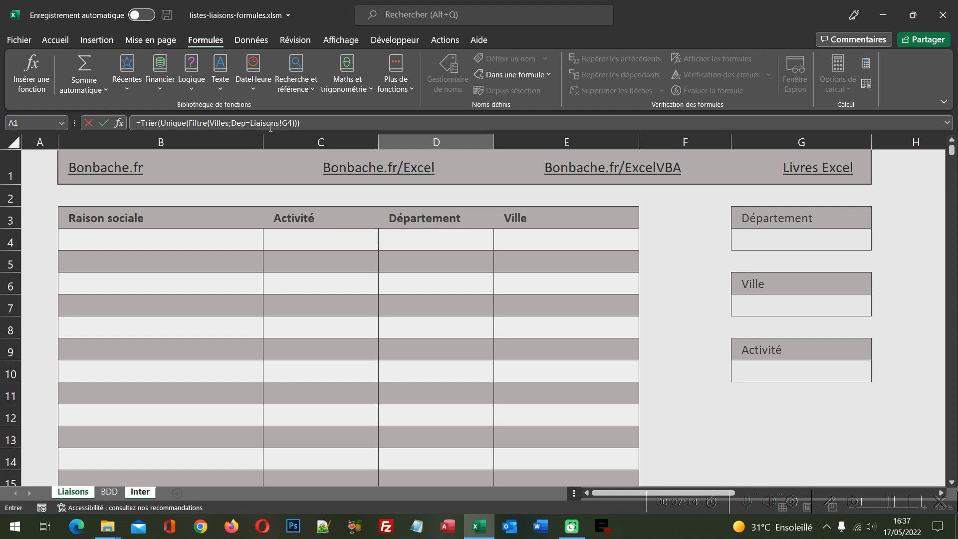
key(Return)
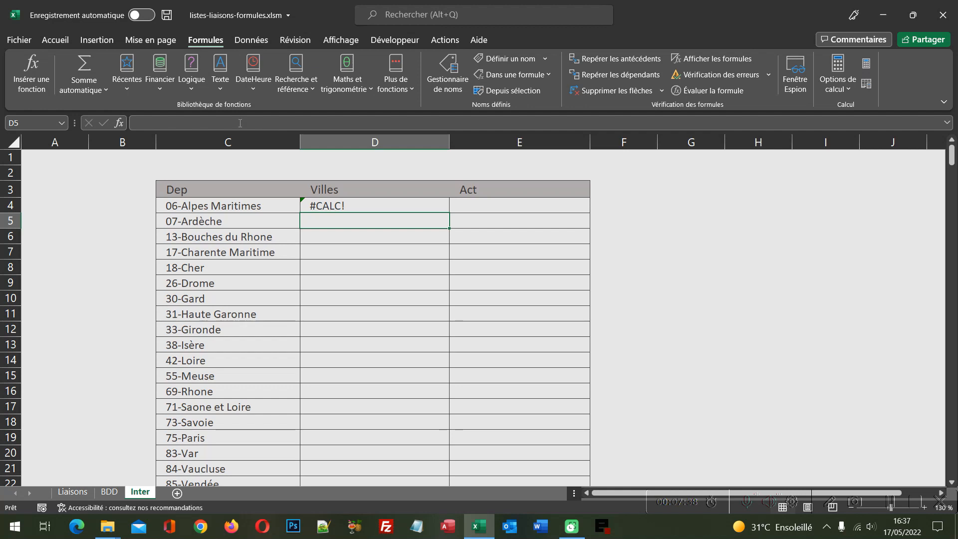
- Enter 26-Drome as the Département criterion in cell G4 of the Liaisons sheet, leaving the Ville cell empty
click(65, 493)
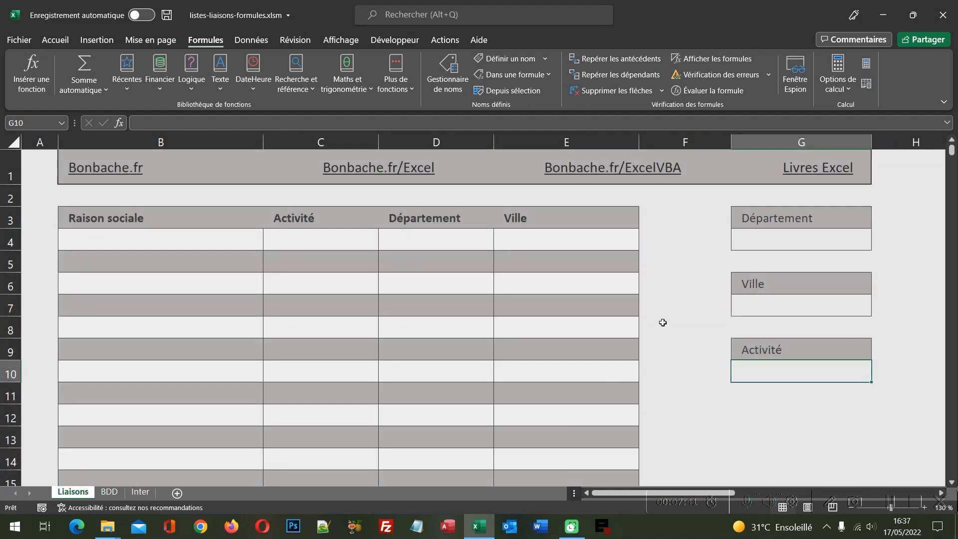
click(764, 234)
text(26)
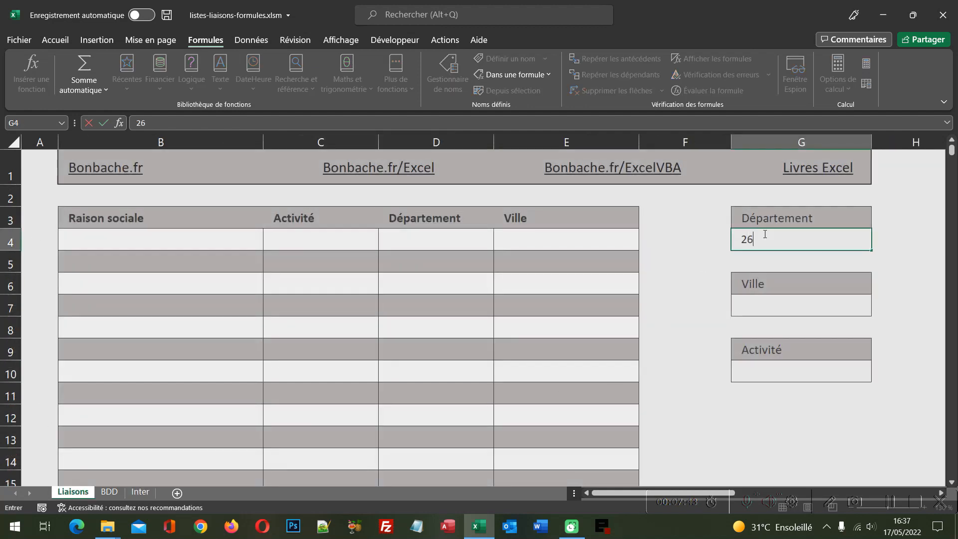
text(-Drome)
click(774, 304)
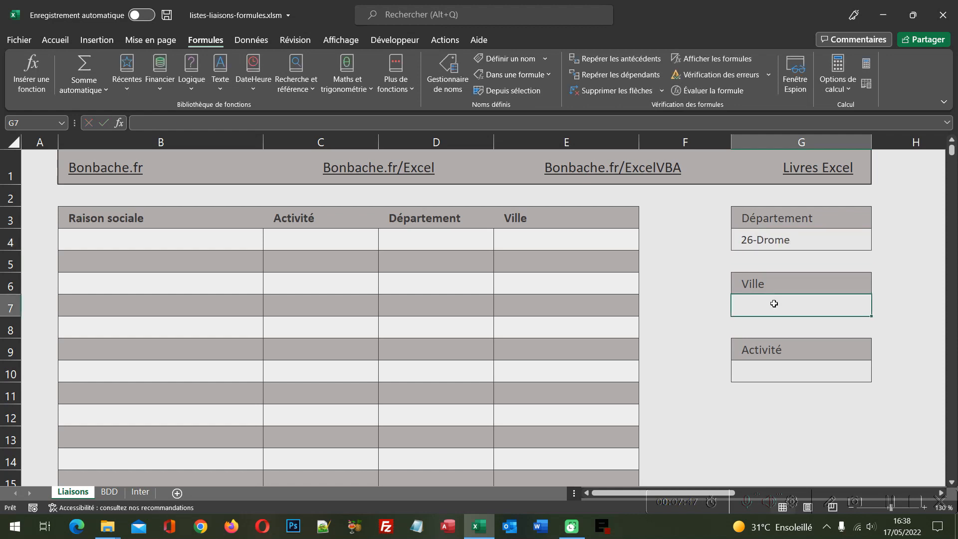
text(Valence)
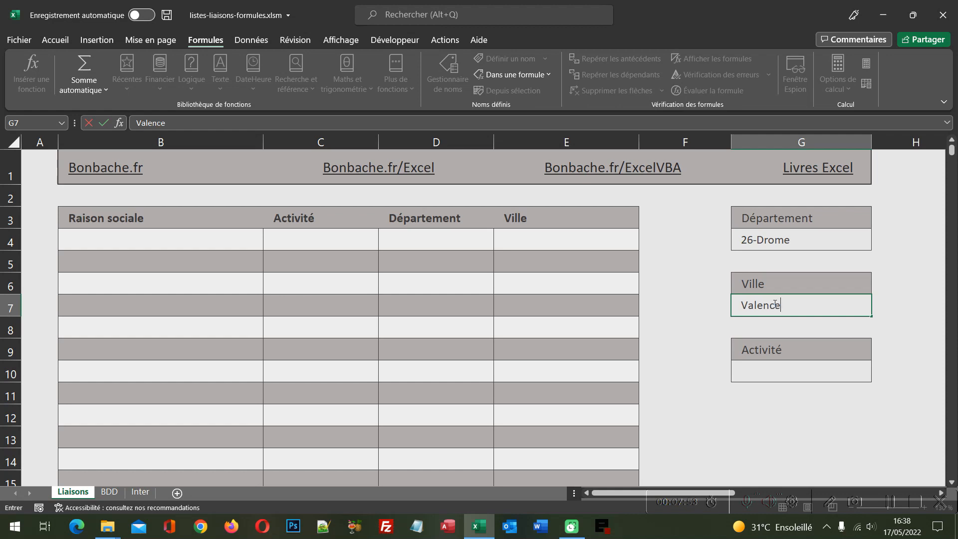
key(Escape)
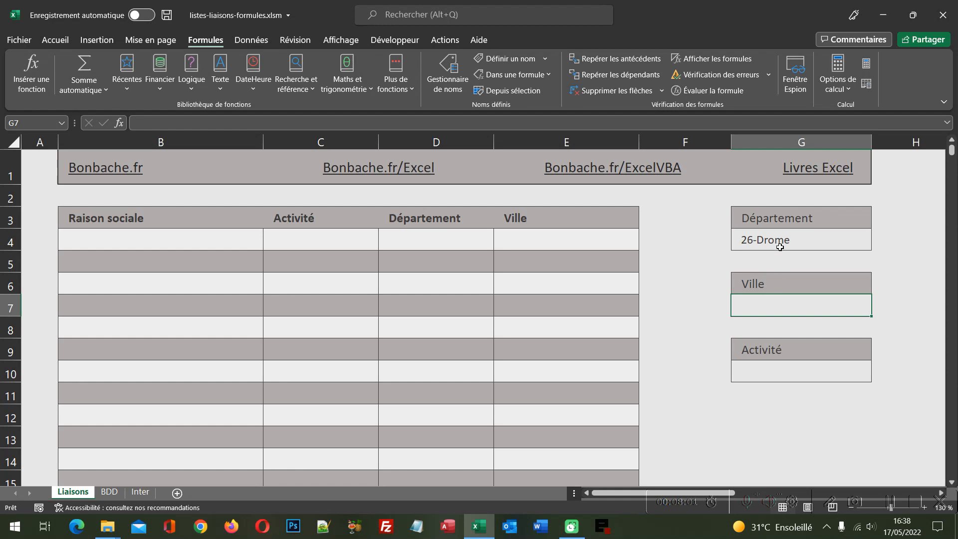
- Examine the cities extracted in the Villes column of the Inter sheet for the chosen department
click(140, 498)
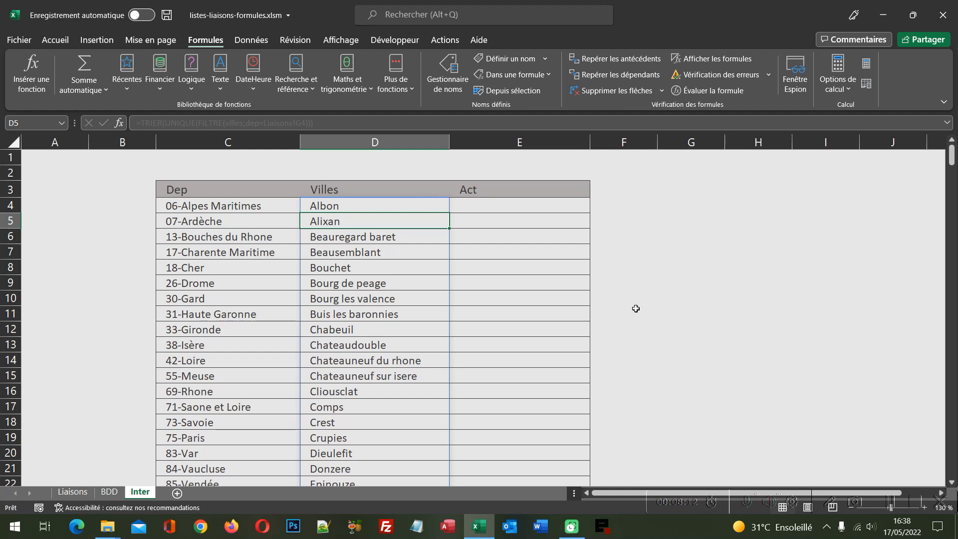
scroll(359, 403, down, 4)
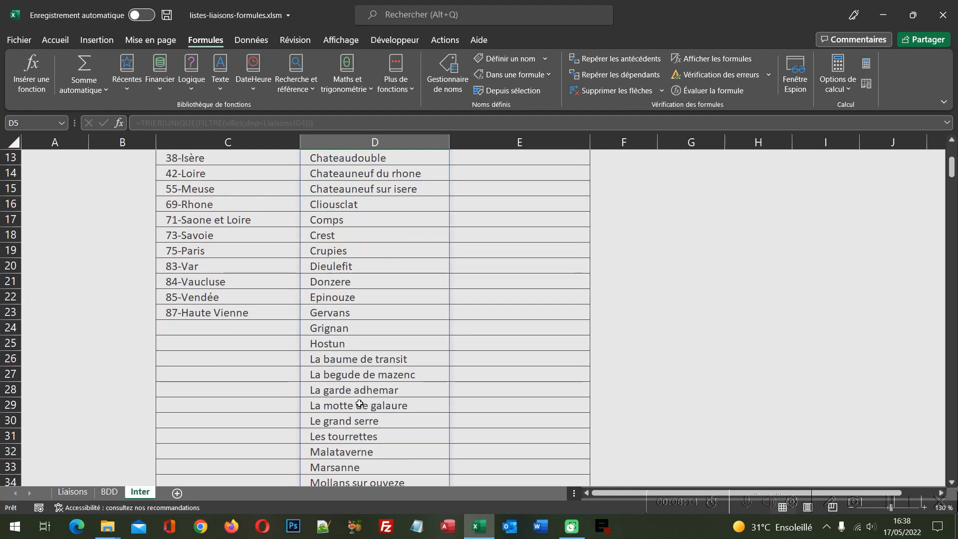
scroll(359, 403, down, 11)
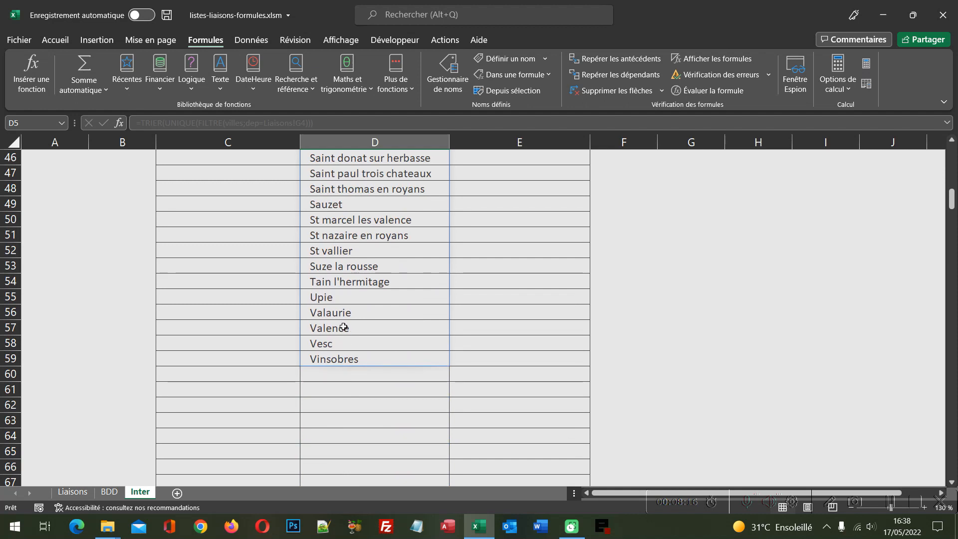
click(344, 327)
scroll(349, 269, up, 4)
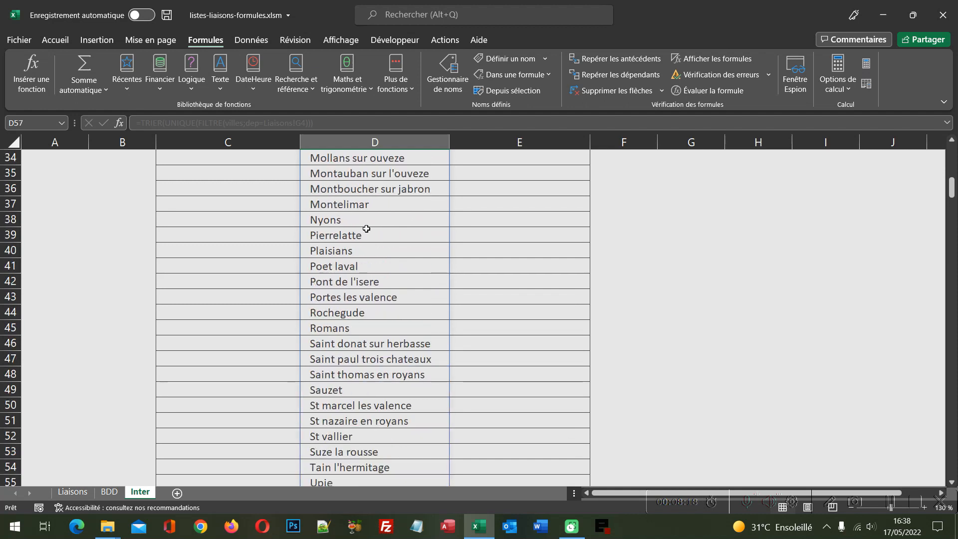
click(359, 206)
click(346, 223)
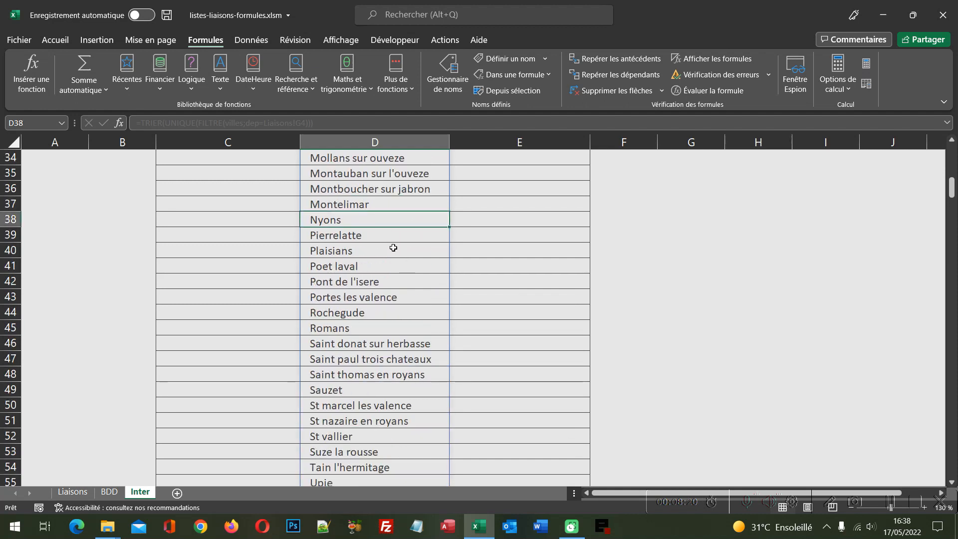
click(366, 238)
scroll(396, 253, up, 9)
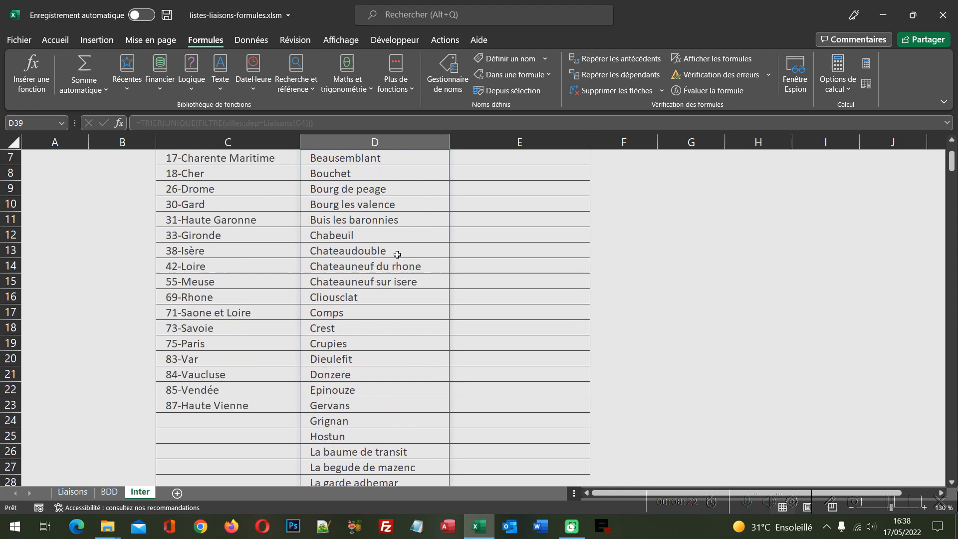
scroll(397, 254, up, 2)
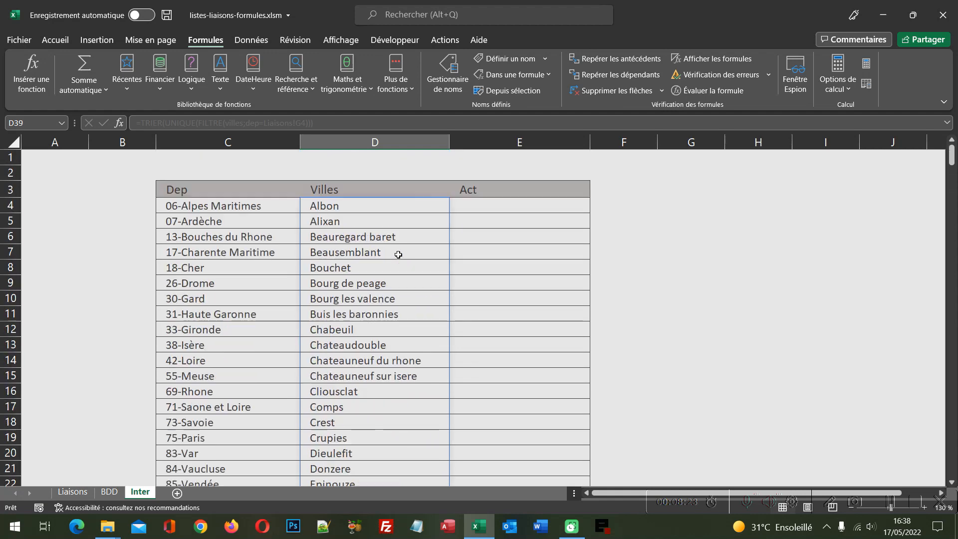
click(377, 301)
click(359, 284)
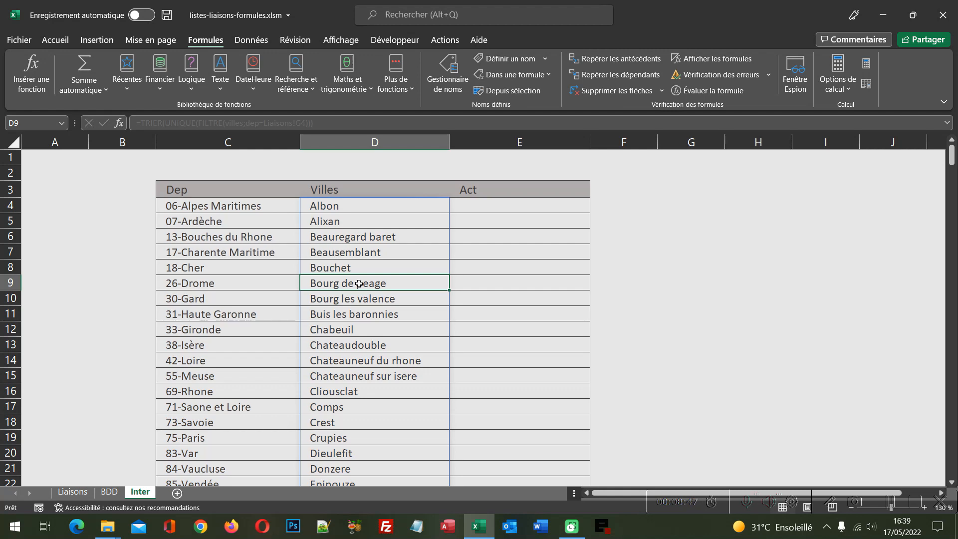
- Copy the formula beginning =TRIER(UNIQUE(FILTRE( from cell D4 of Inter without modifying that cell
click(484, 202)
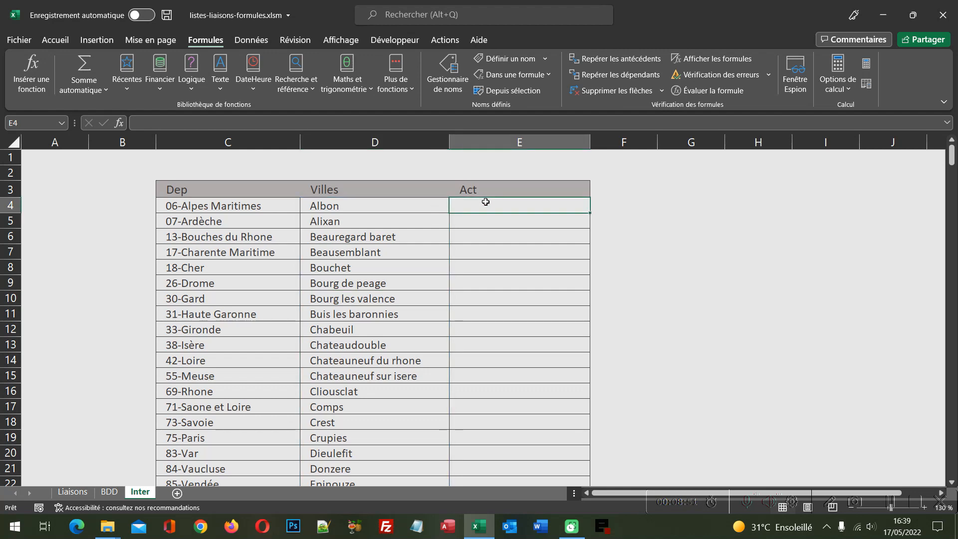
click(396, 206)
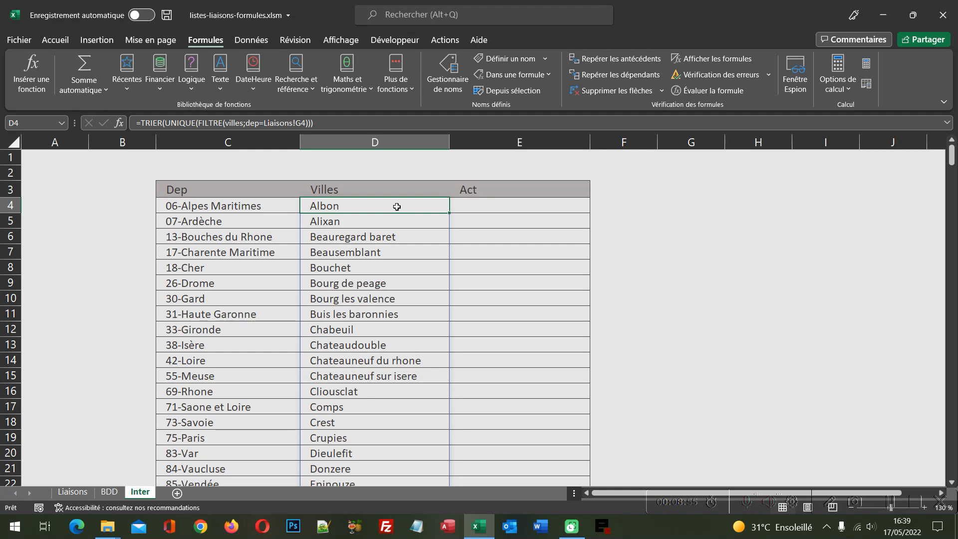
click(138, 123)
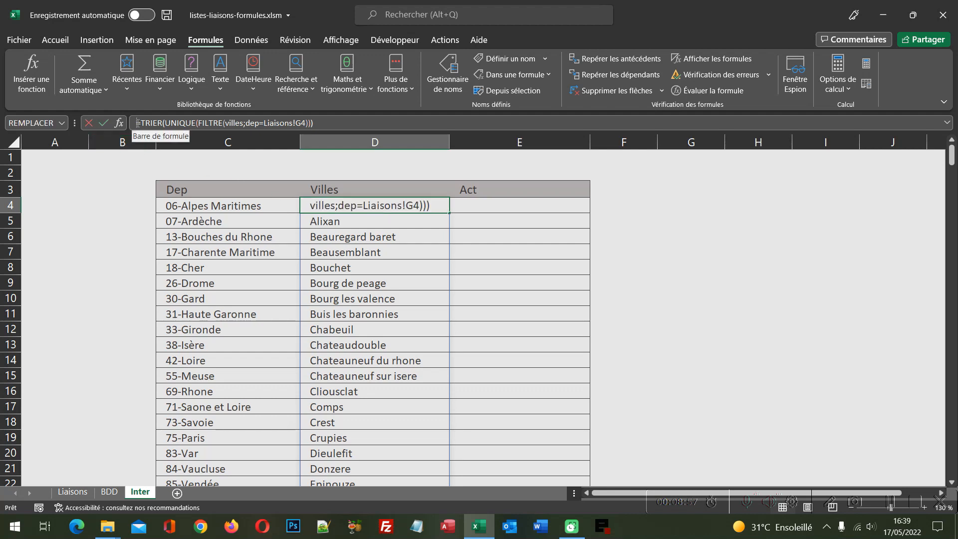
shift+click(226, 122)
key(ctrl+c)
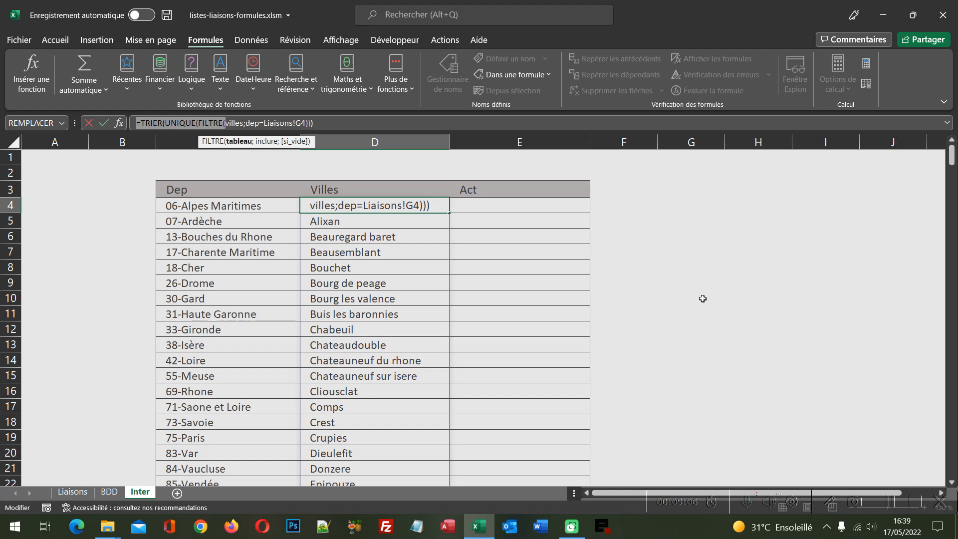
key(Escape)
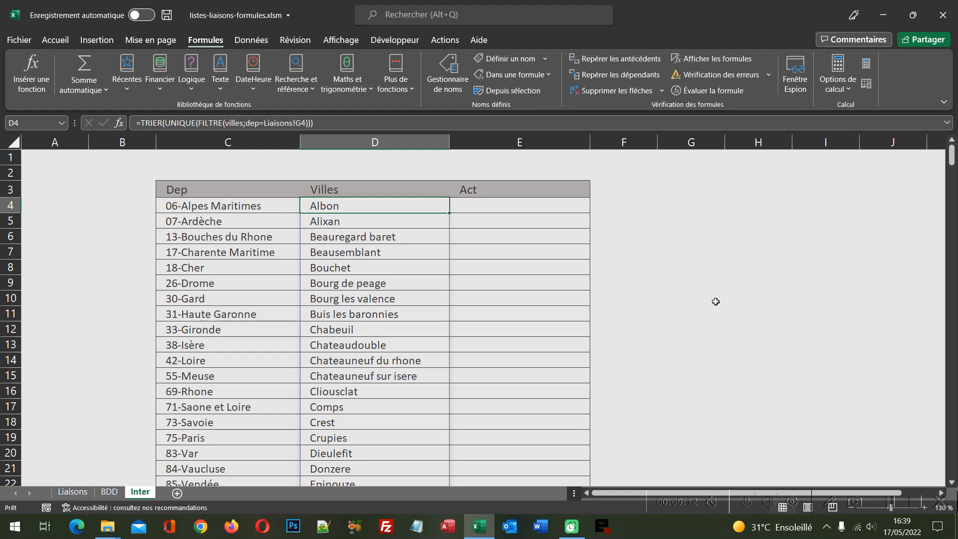
- Begin the formula in cell E4 of Inter with the copied =TRIER(UNIQUE(FILTRE( followed by act;(Dep=Liaisons!G4) to filter activities by department
click(493, 207)
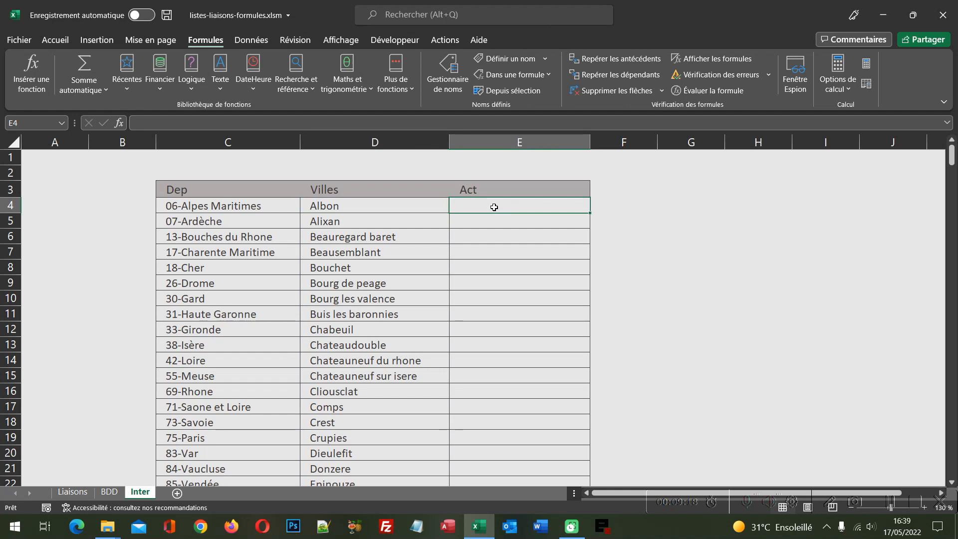
click(195, 122)
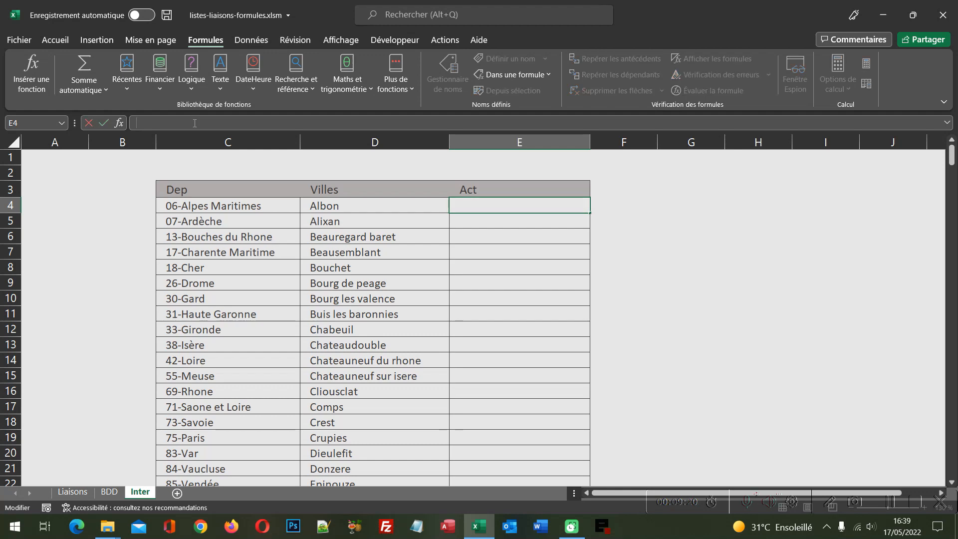
key(ctrl+v)
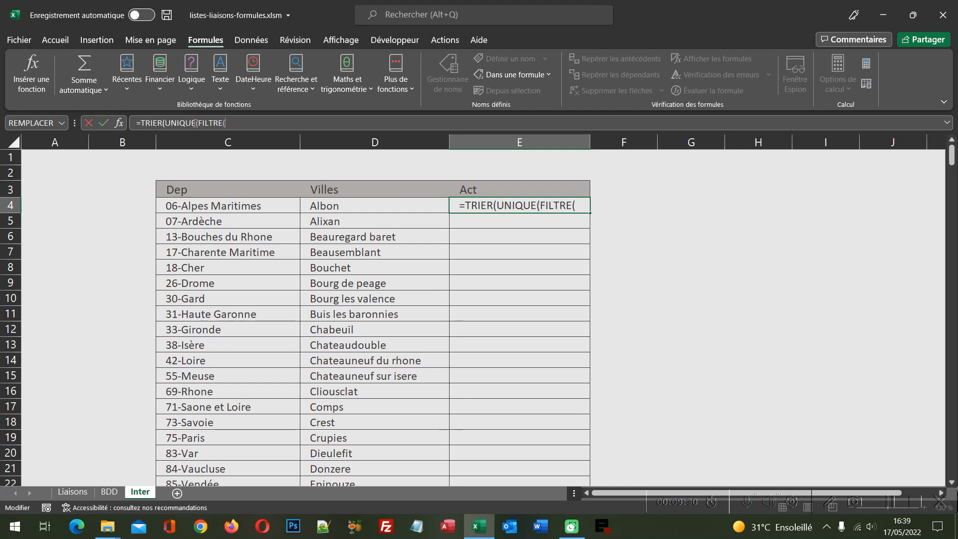
text(act)
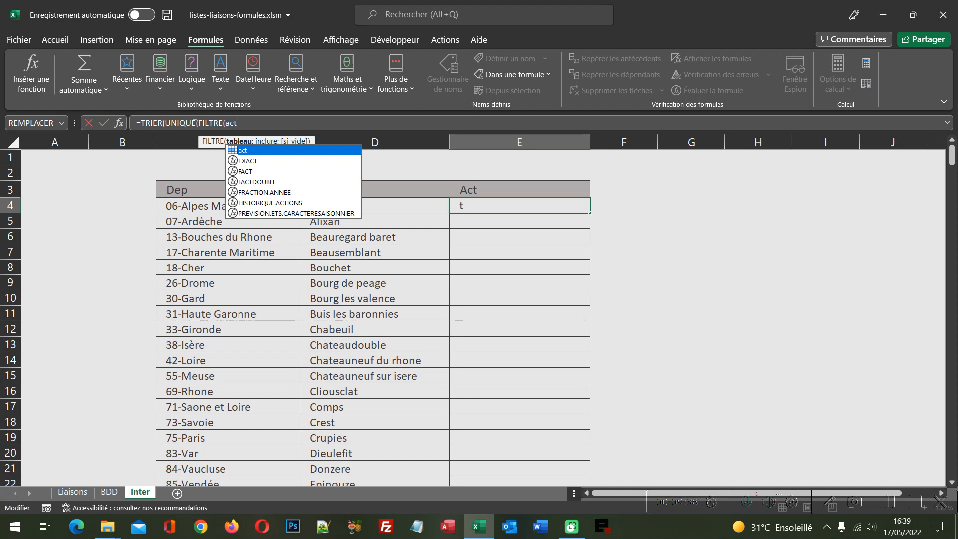
text(;)
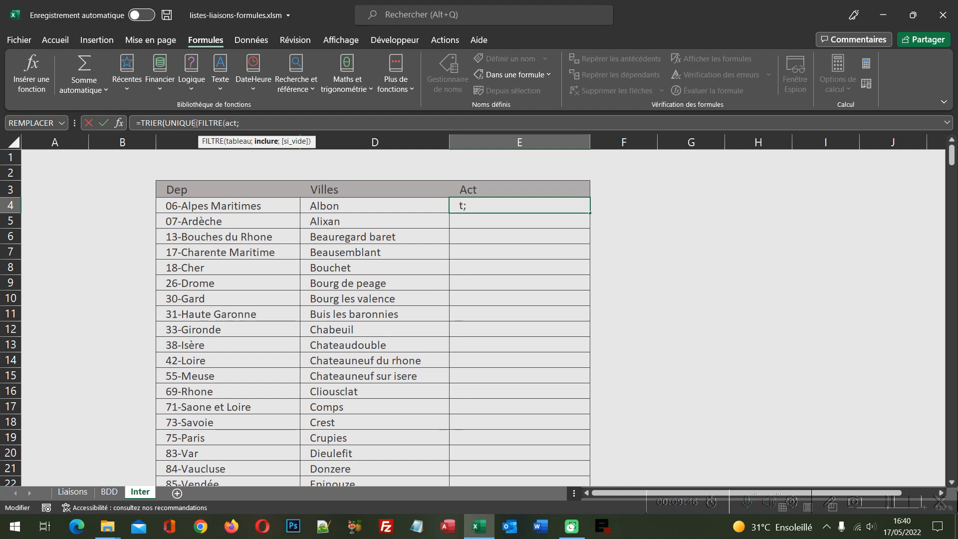
text(()
text(Dep)
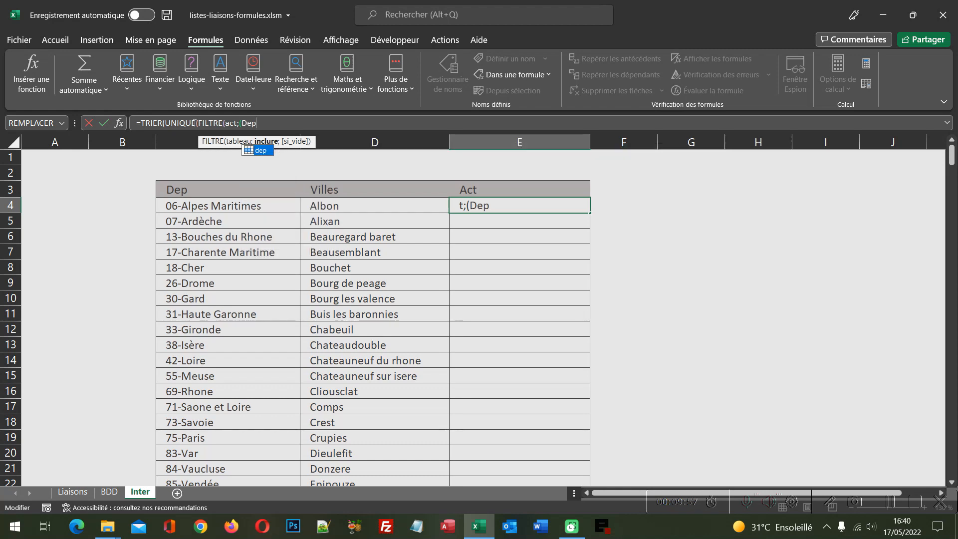
text(=)
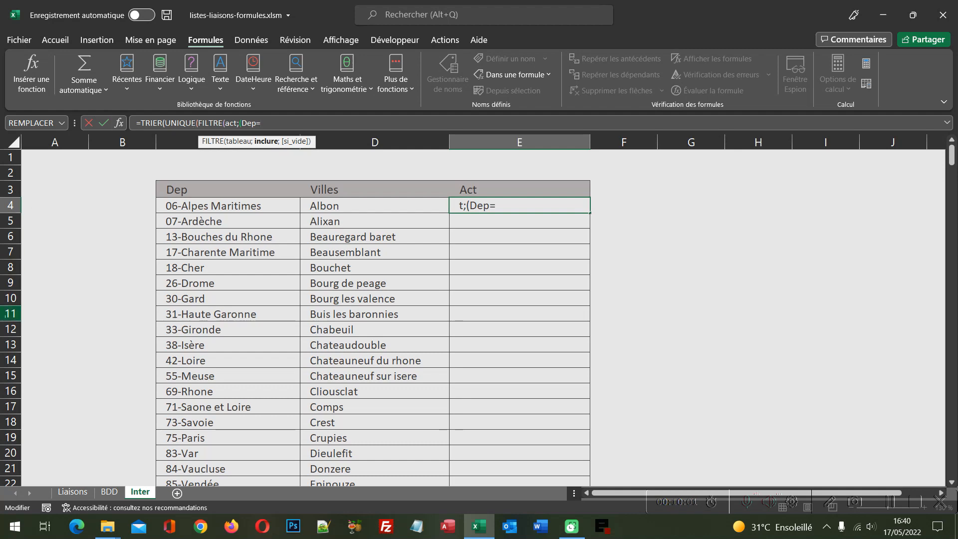
click(72, 491)
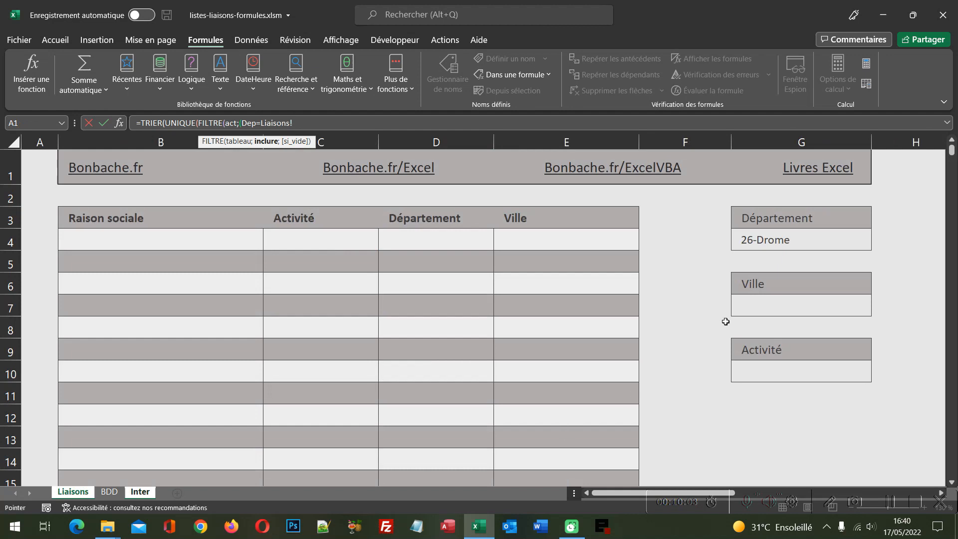
click(791, 239)
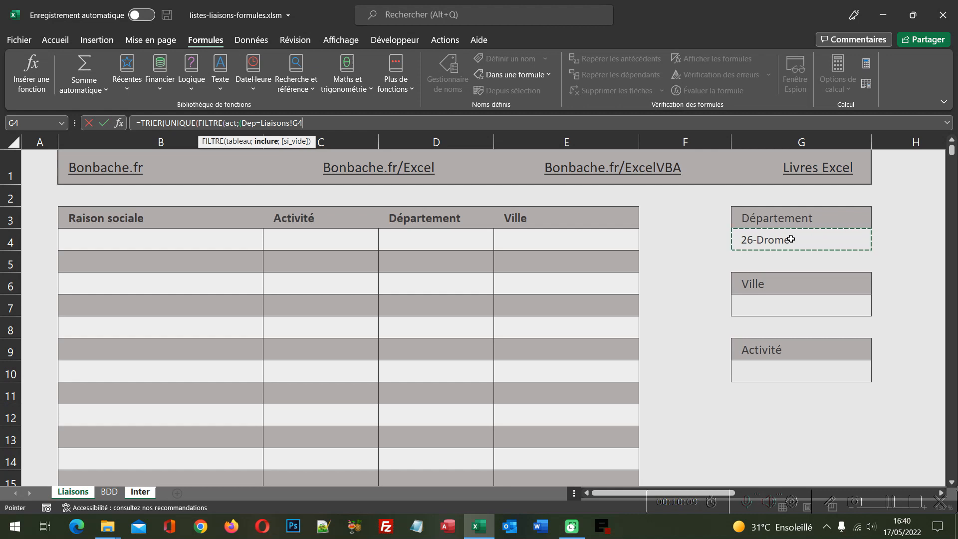
text())
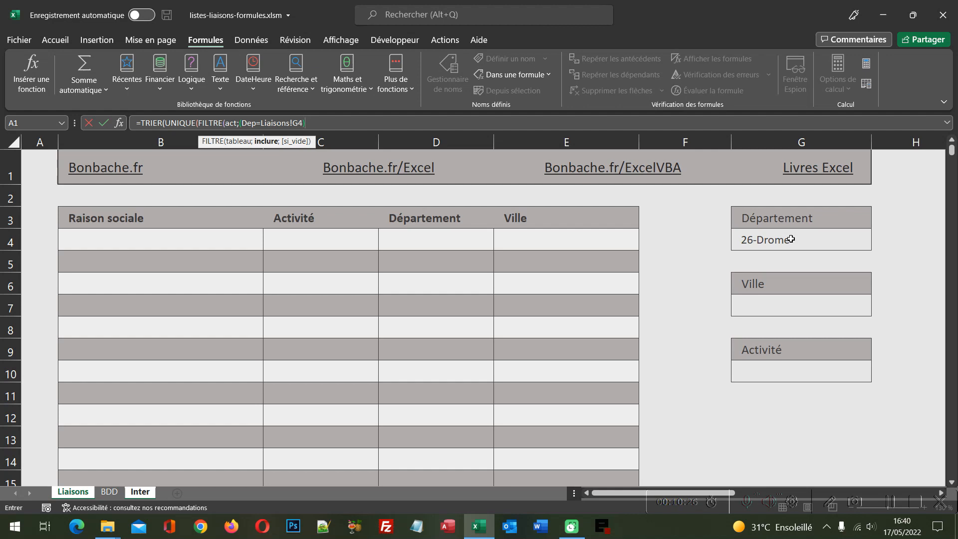
- Complete the activity formula with the city criterion *(Villes=Liaisons!G7), close all the functions and validate it
text(*)
text((Villes)
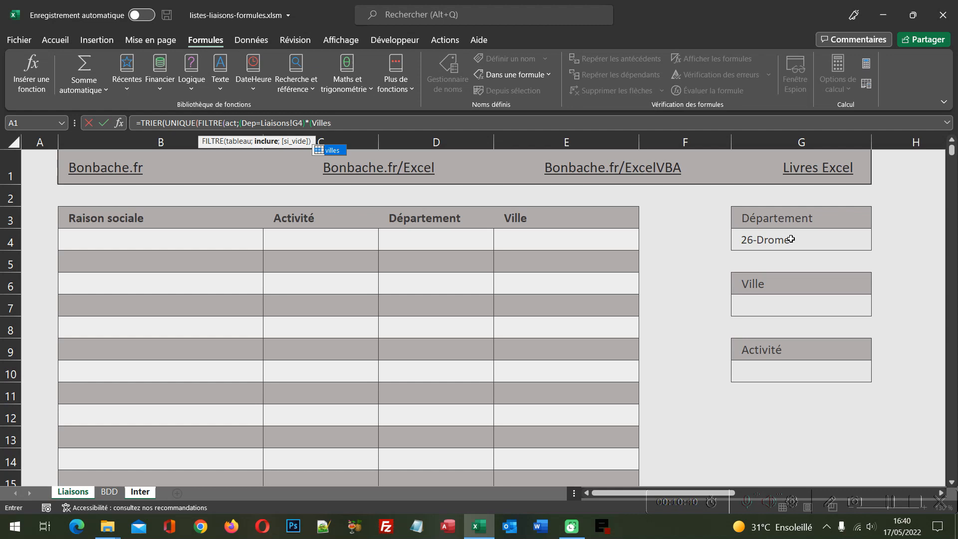
text(=)
click(818, 307)
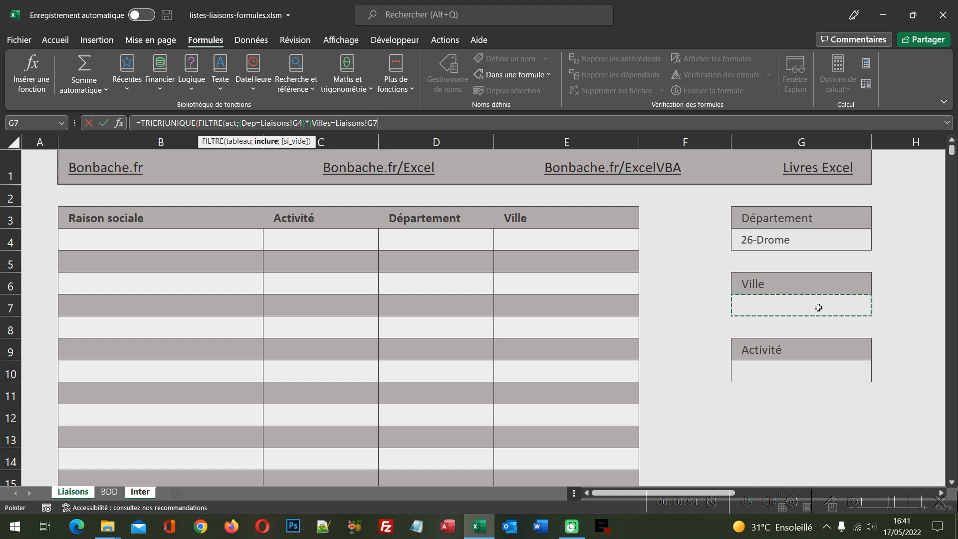
text())
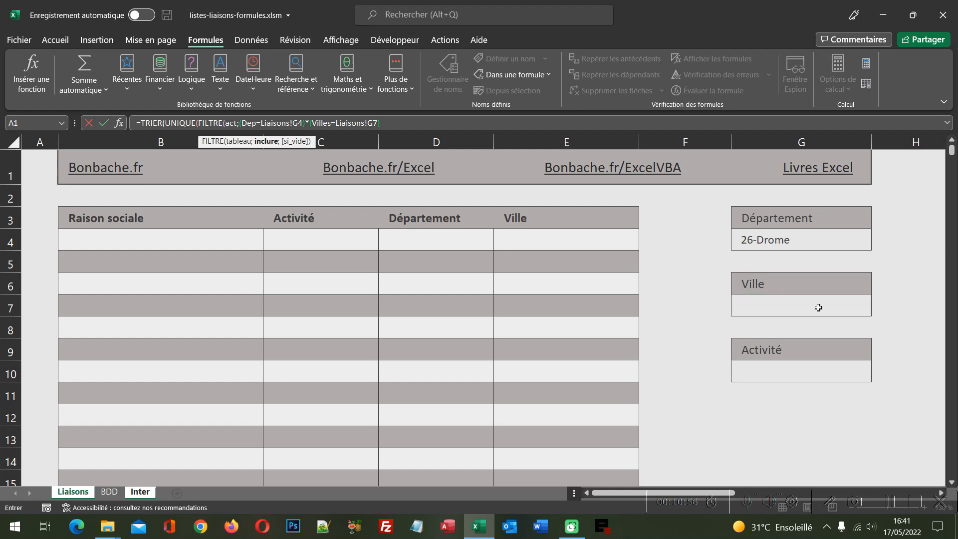
text())
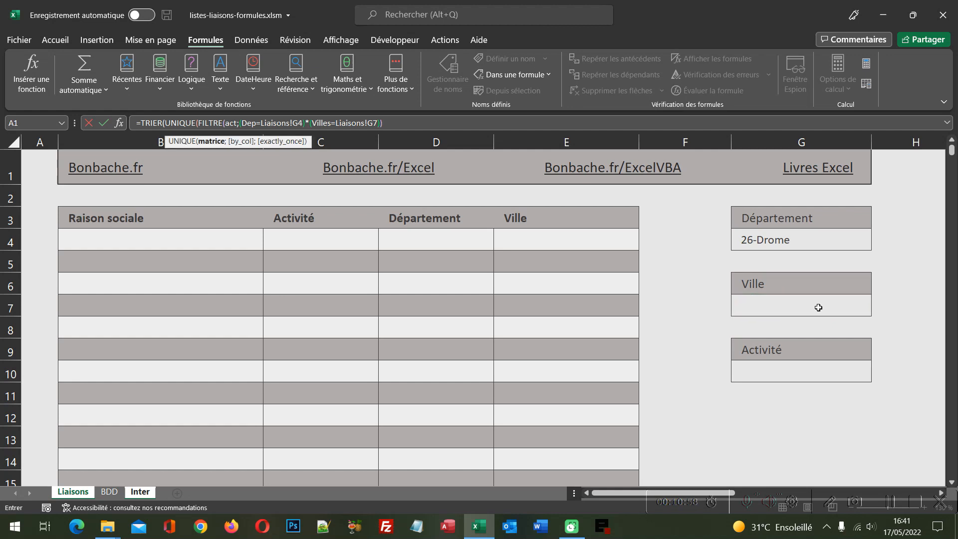
text())
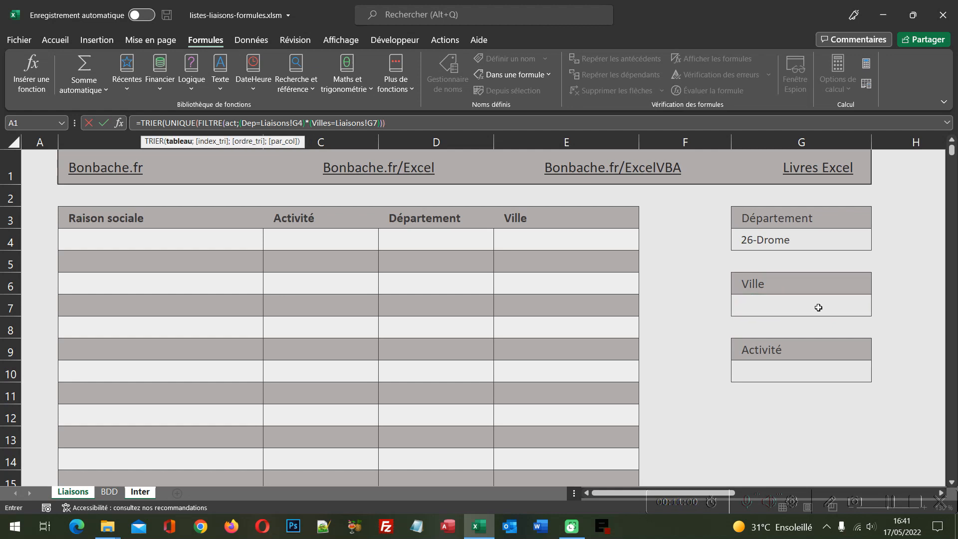
text())
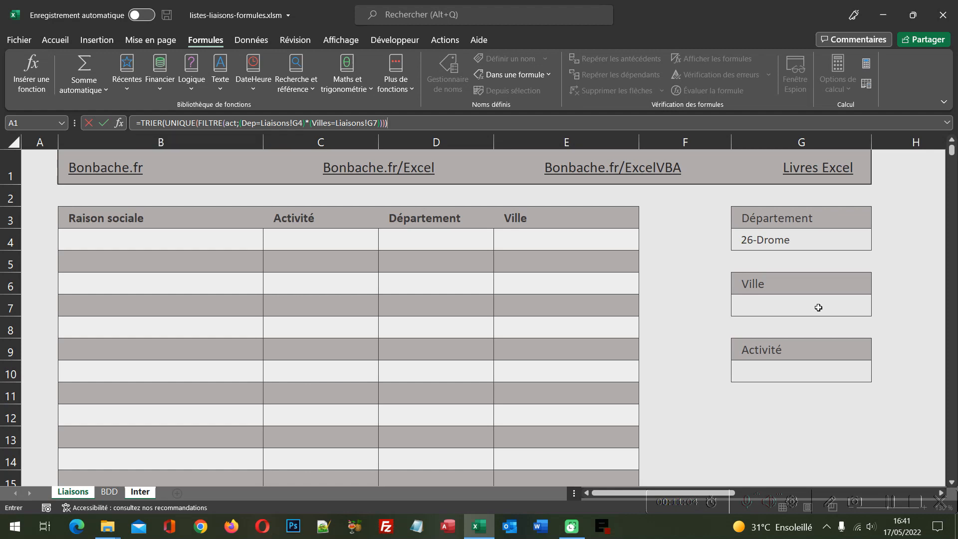
key(Return)
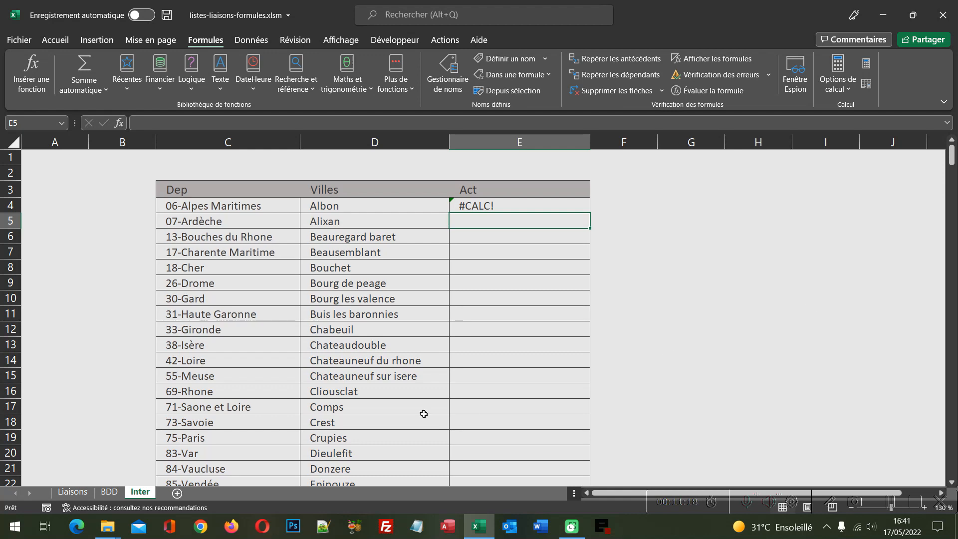
- Enter Valence as the Ville criterion in cell G7 of Liaisons and check the activities extracted in the Inter sheet
click(73, 492)
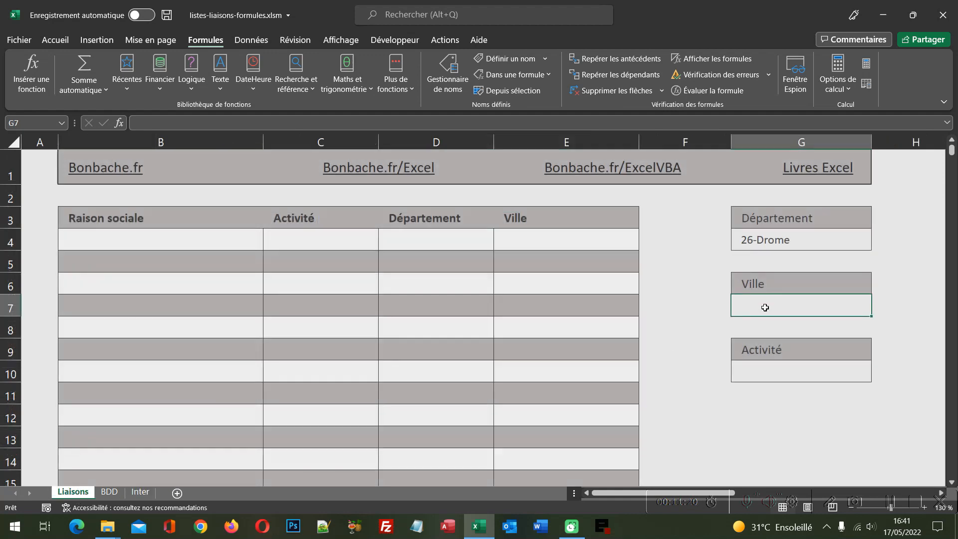
text(Valence)
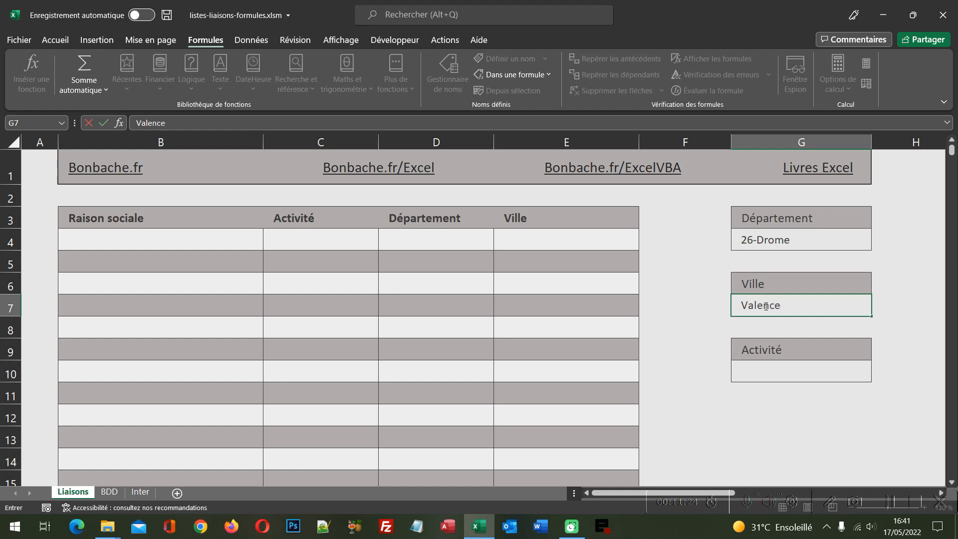
key(Return)
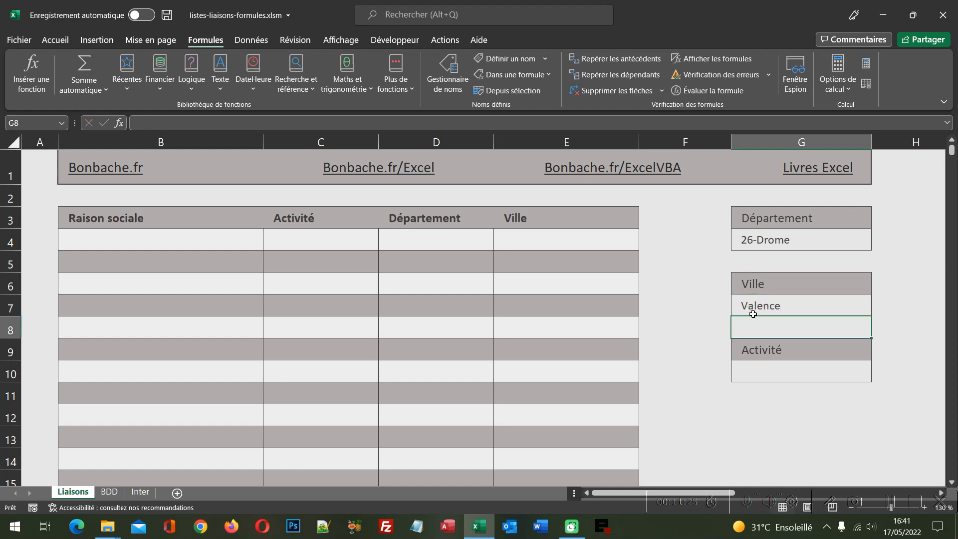
click(140, 491)
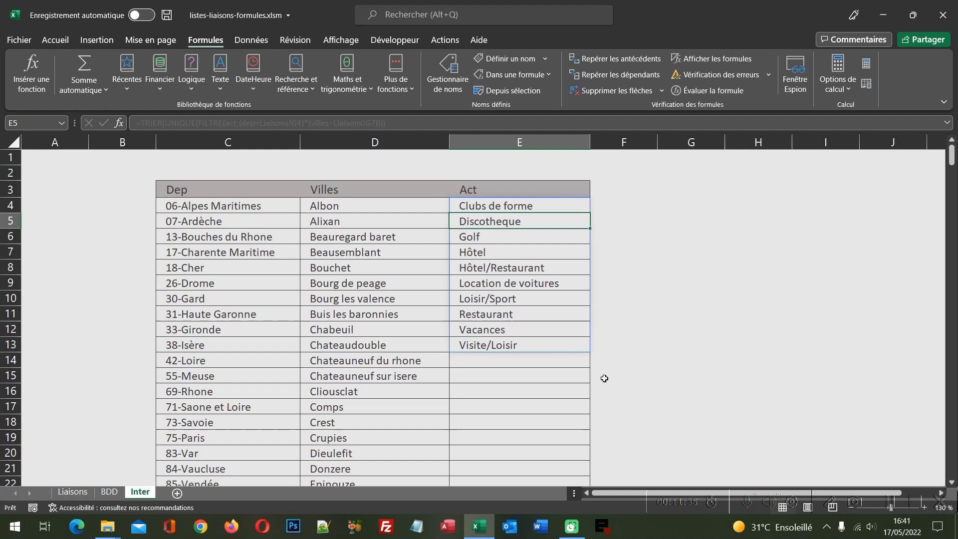
- Set the Liaisons criteria to 83-Var in Département and Toulon in Ville, and check the extractions in the Inter sheet
click(79, 493)
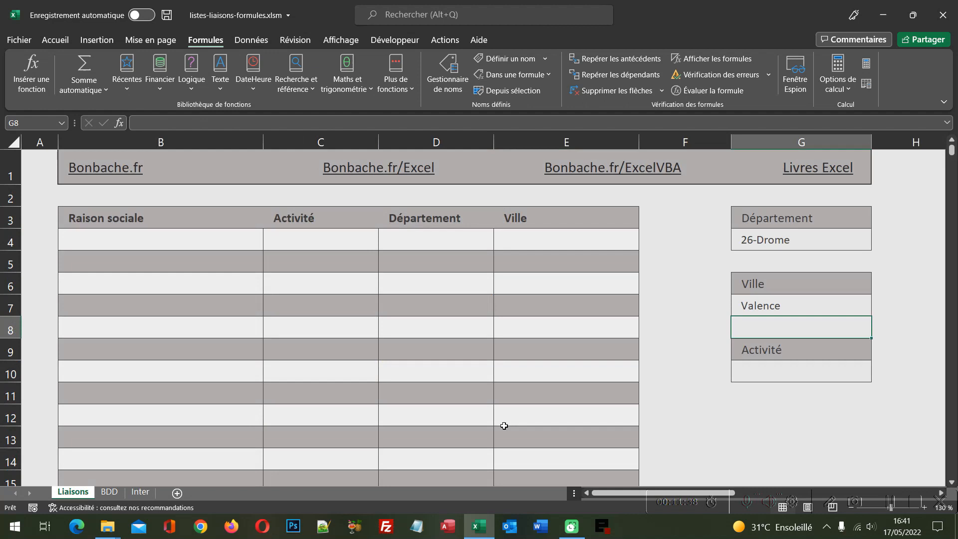
click(744, 310)
click(848, 244)
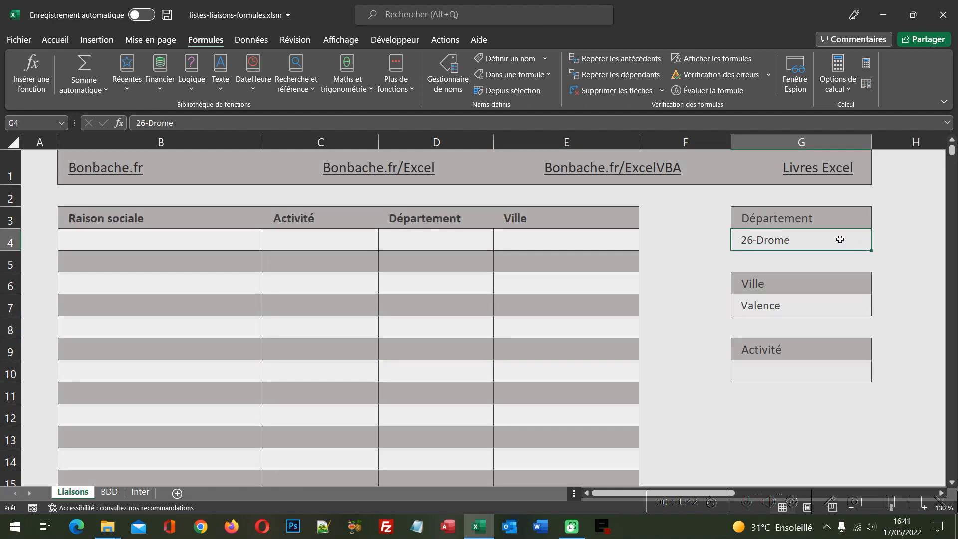
text(83-)
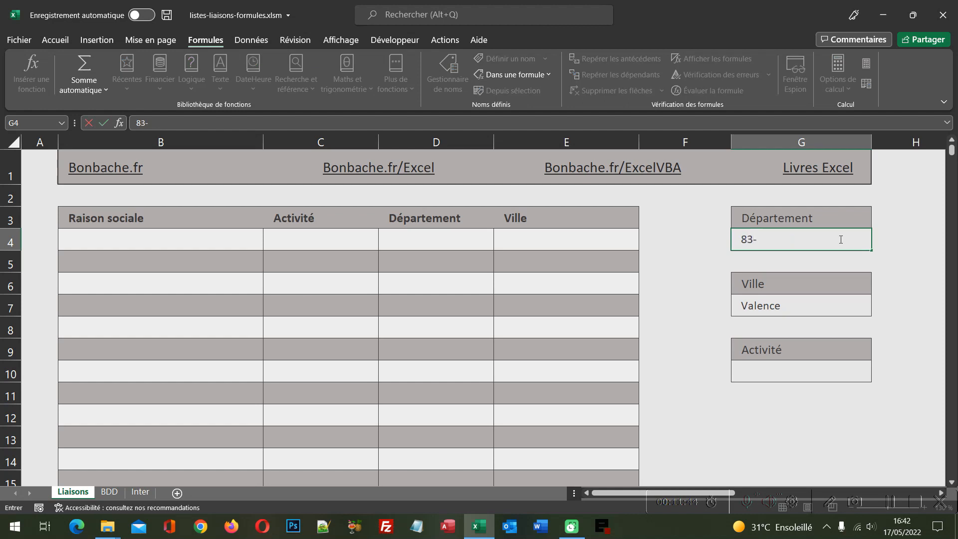
text(Var)
key(Return)
key(Down)
key(Down)
text(Toul)
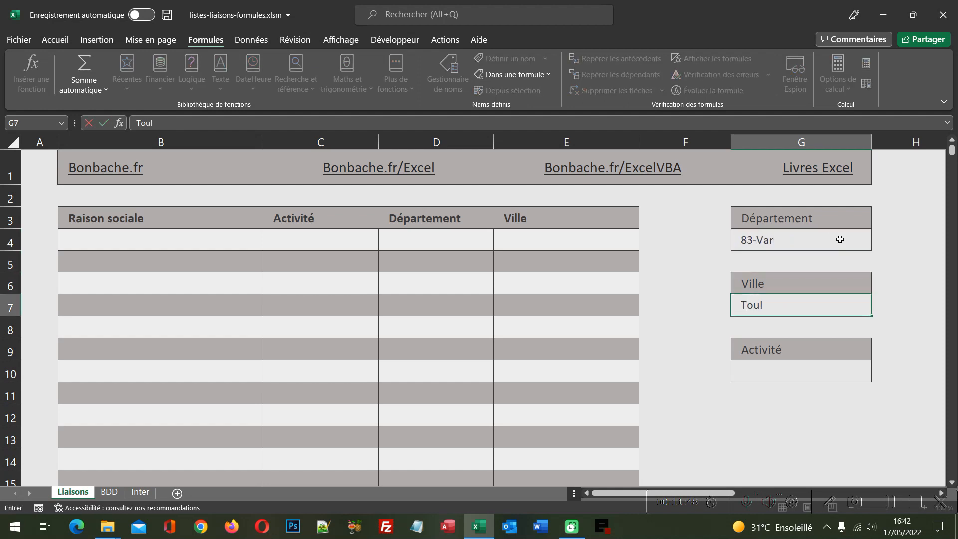
text(on)
key(Return)
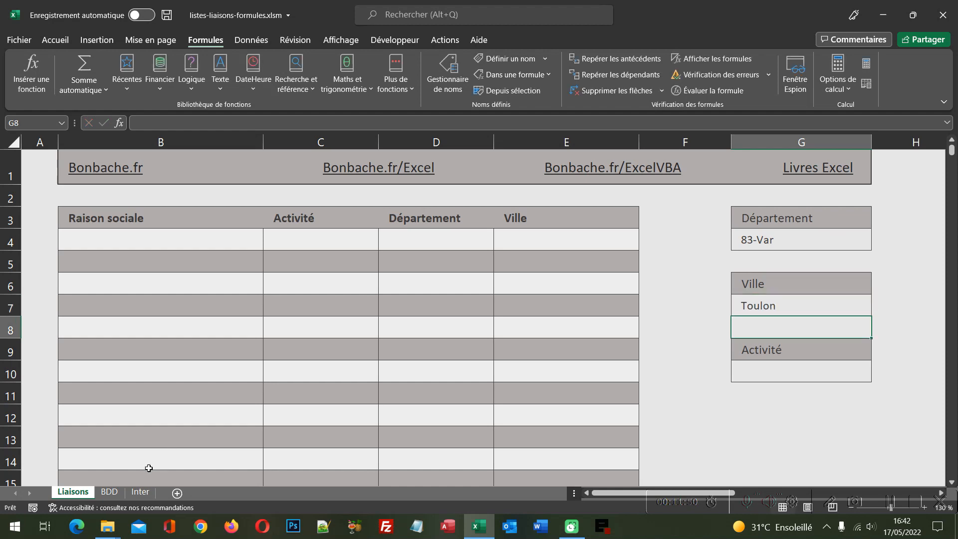
click(140, 491)
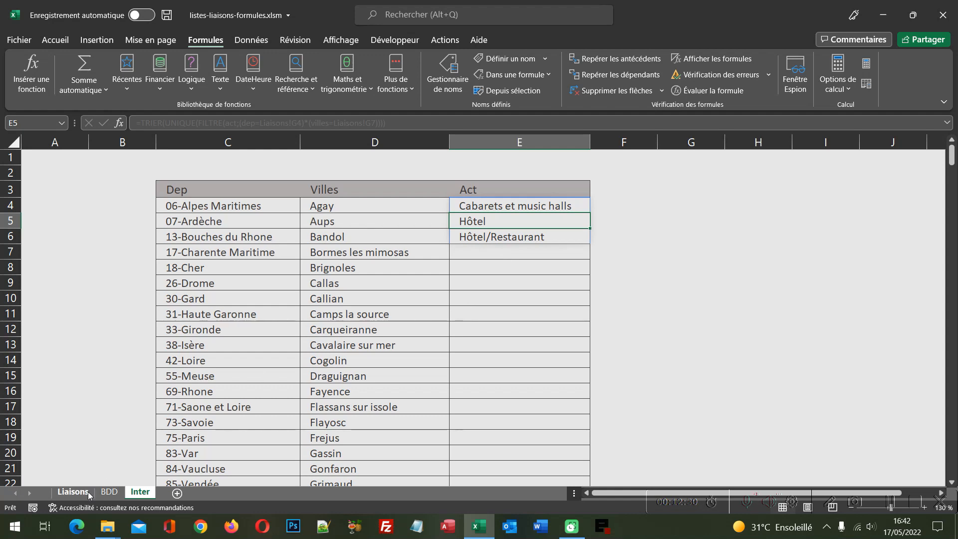
- Open data validation for the Département cell G4 of the Liaisons sheet and allow the Liste type
click(73, 491)
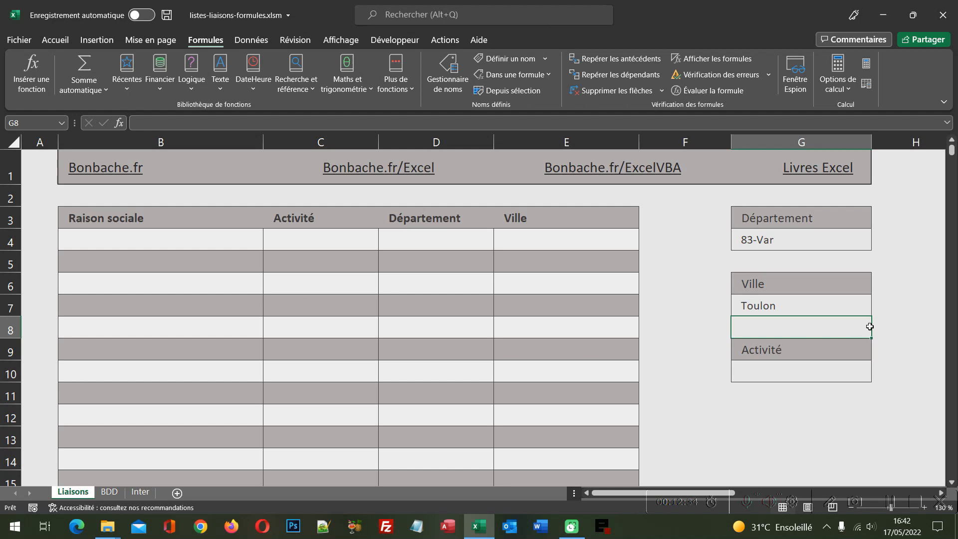
click(787, 240)
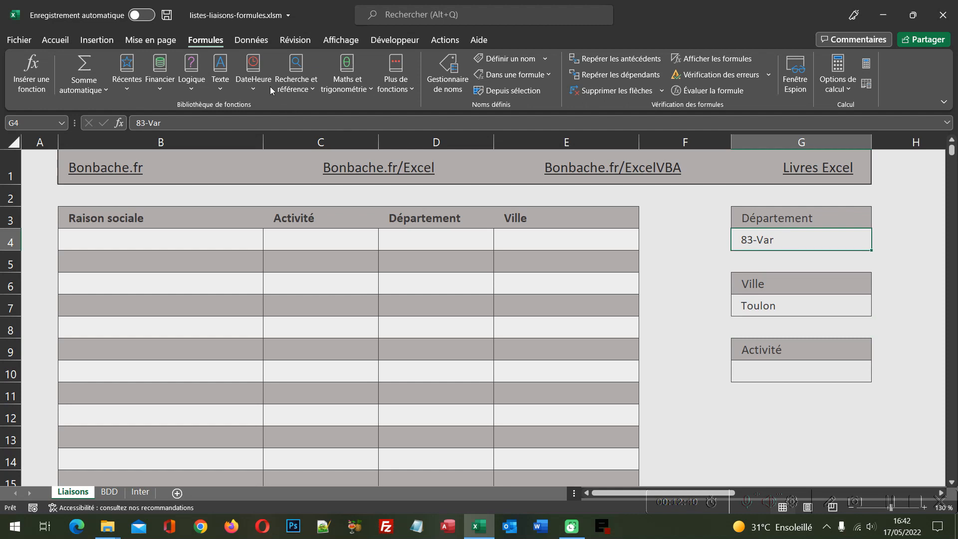
click(262, 39)
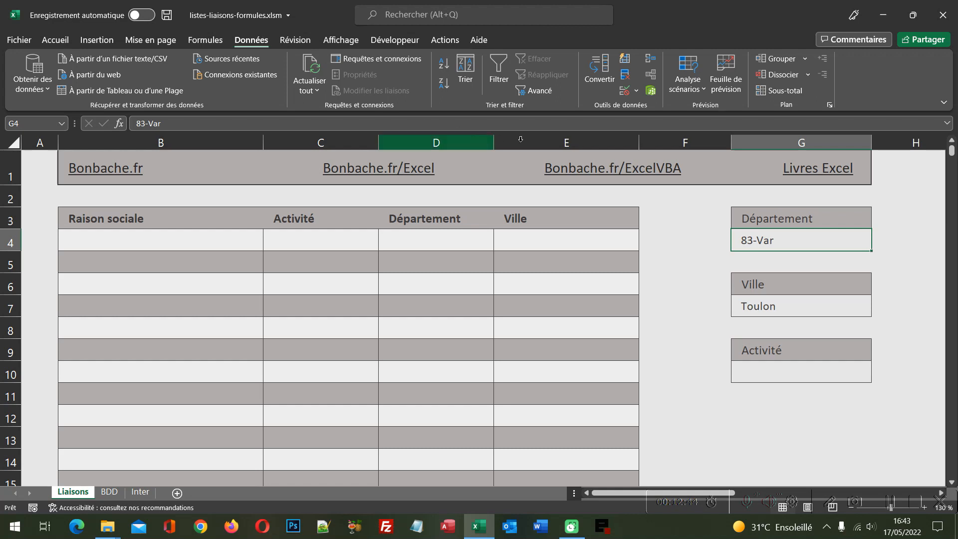
click(623, 93)
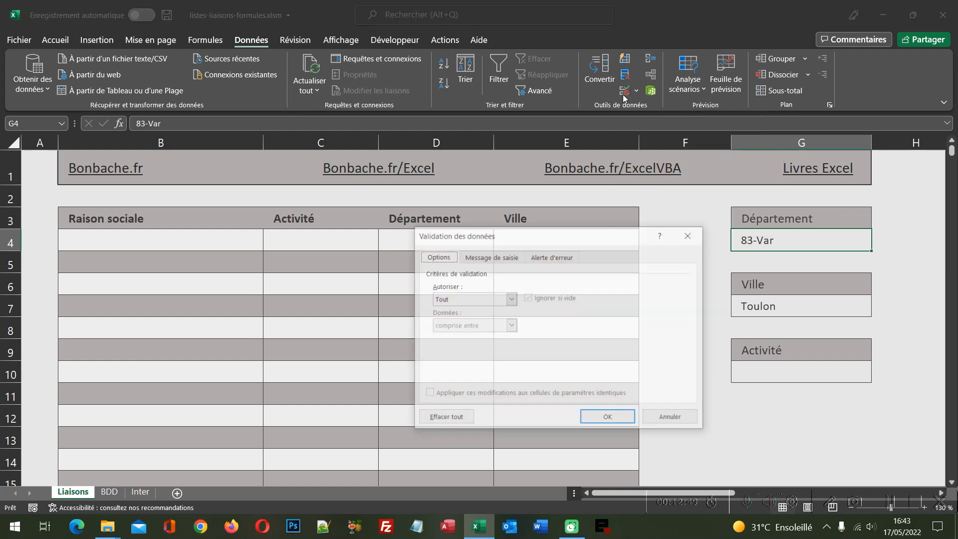
click(511, 300)
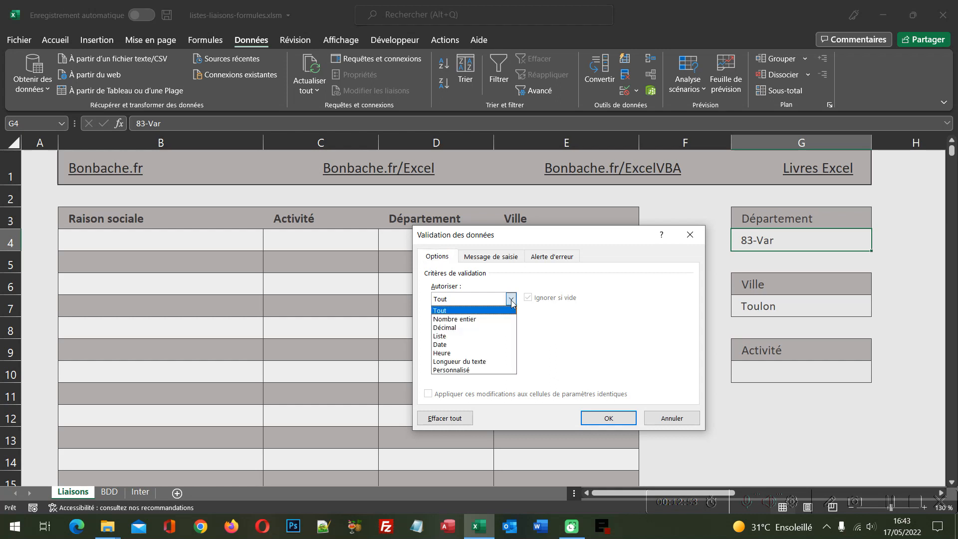
click(454, 336)
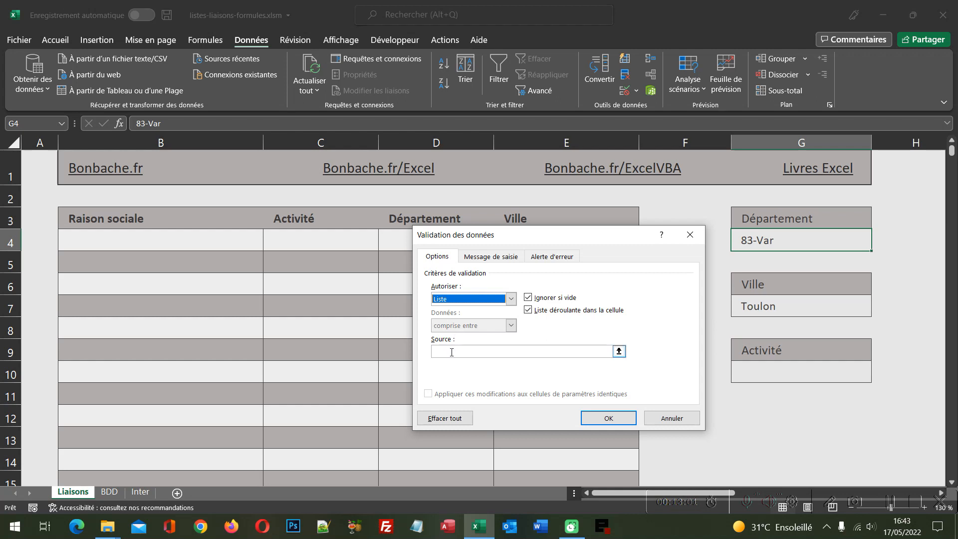
- Begin the validation source formula with =Decaler(Inter!$C$4;;; to start the list from the first extracted department
click(451, 351)
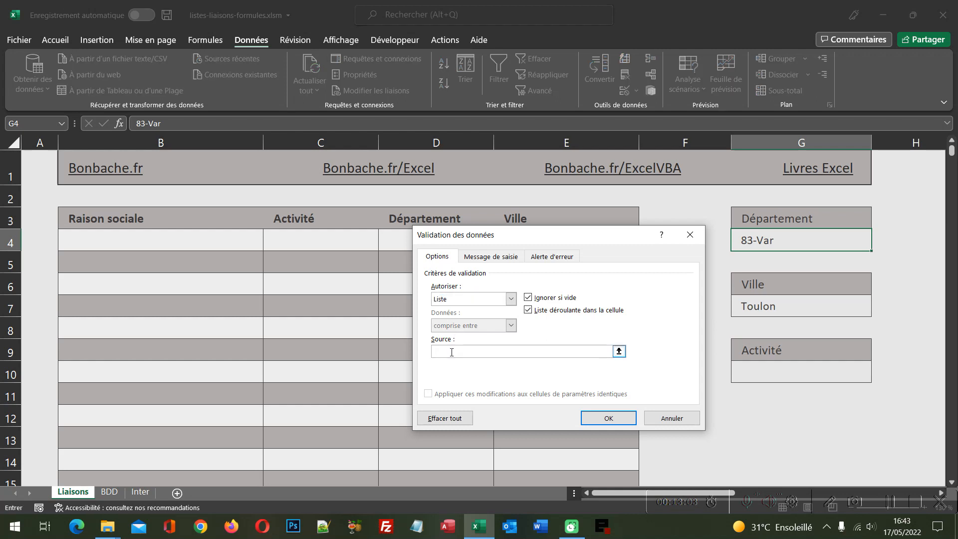
text(=Decaler()
click(140, 491)
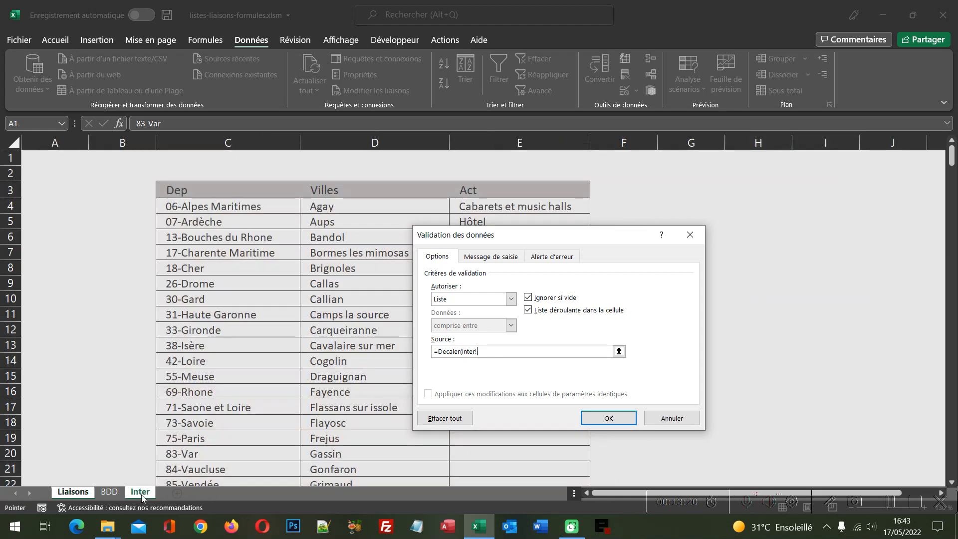
click(240, 205)
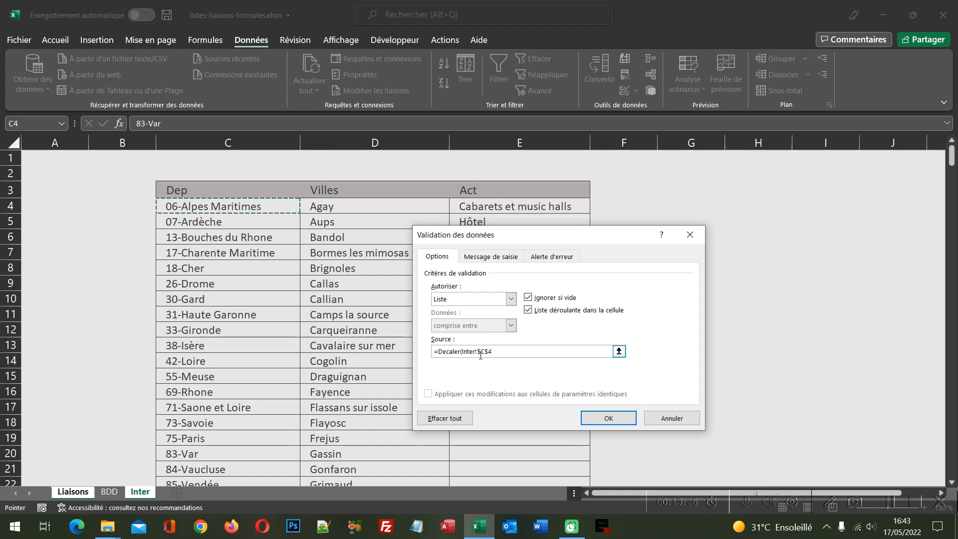
text(;)
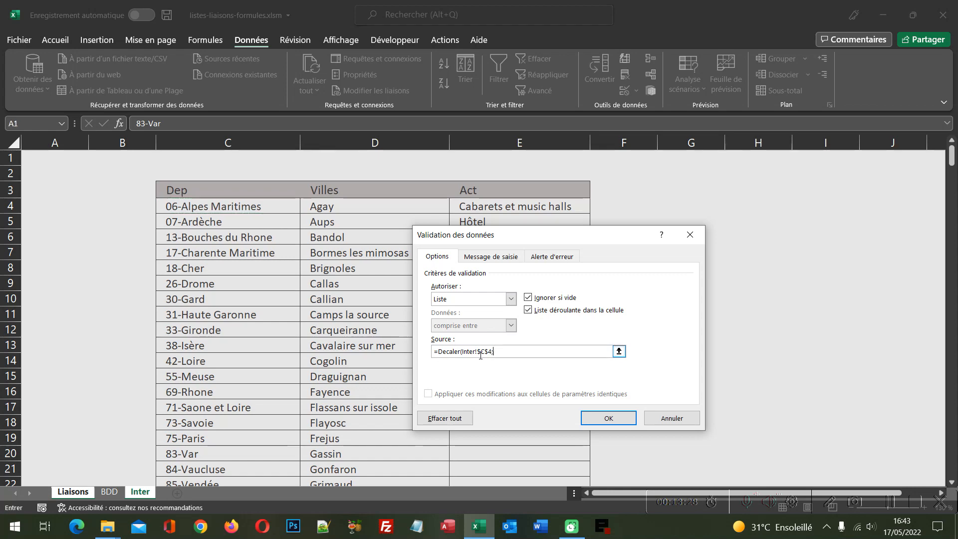
text(;;)
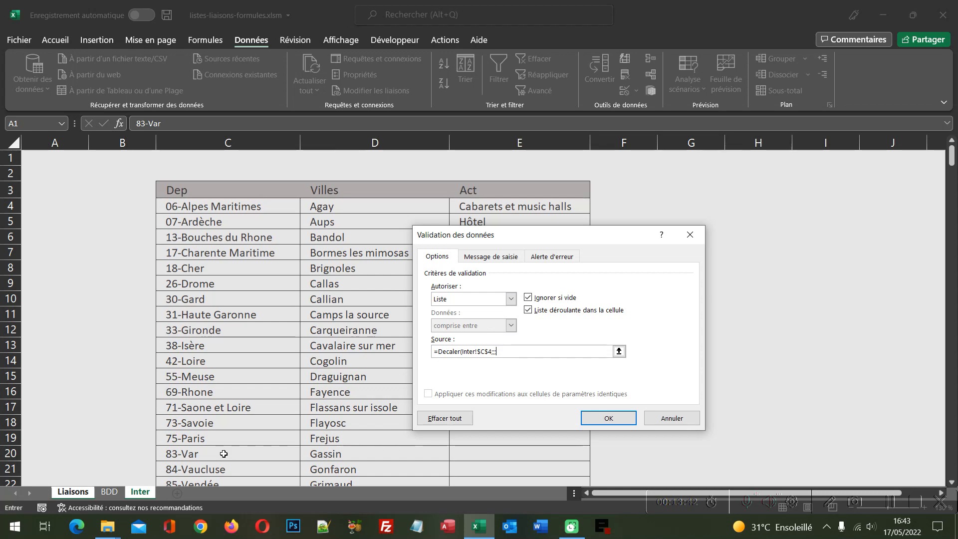
- Complete the source formula with the height NbVal(Inter!$C:$C)-1), copy the whole formula and validate the rule
text(NbVal()
click(244, 137)
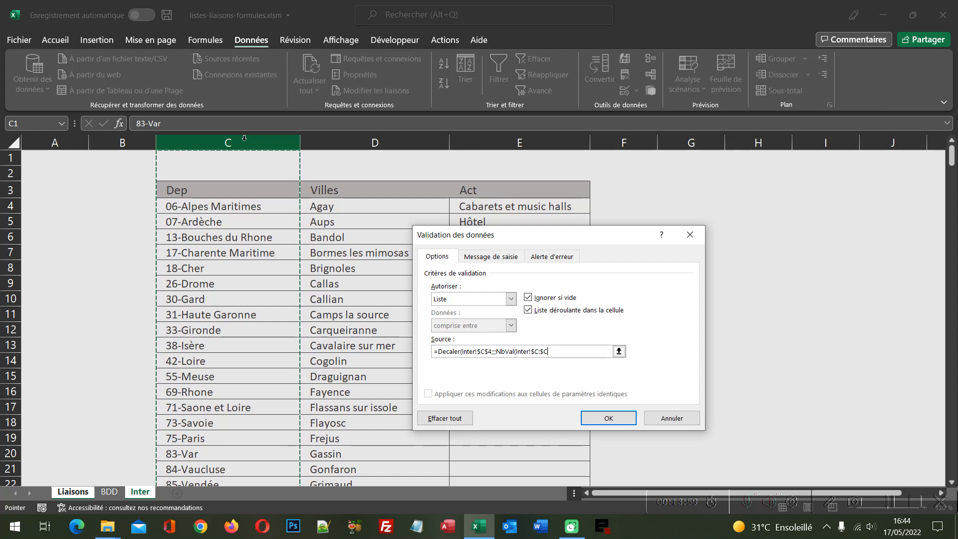
text())
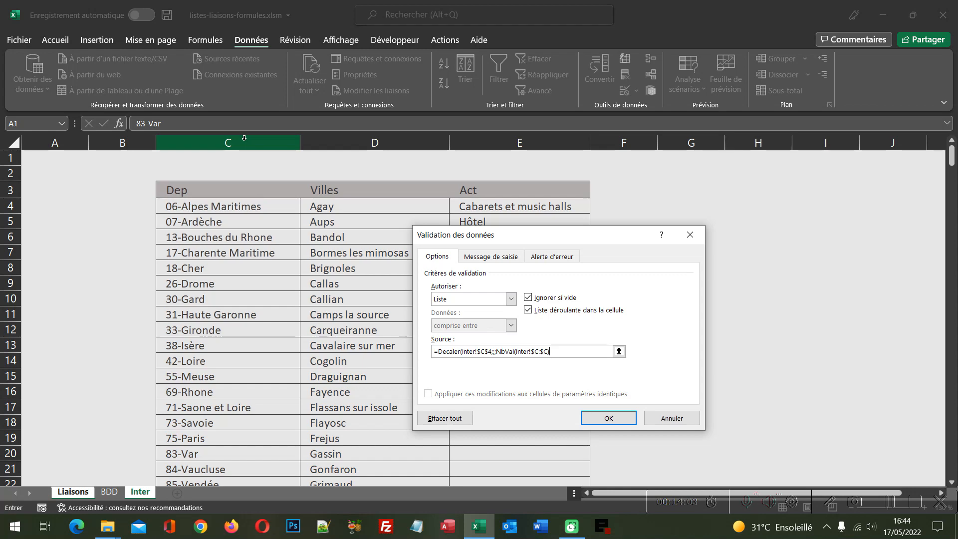
text(-1)
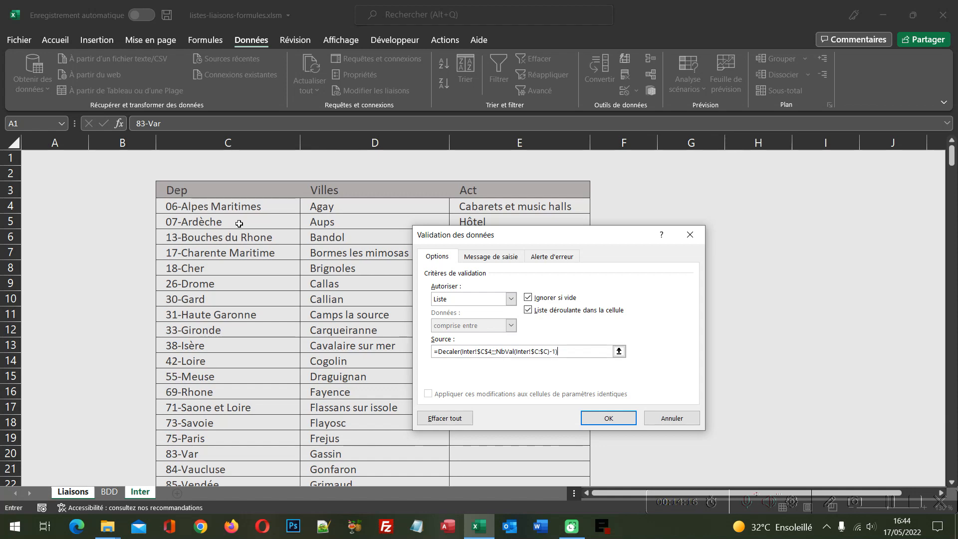
drag(566, 351, 432, 347)
key(ctrl+c)
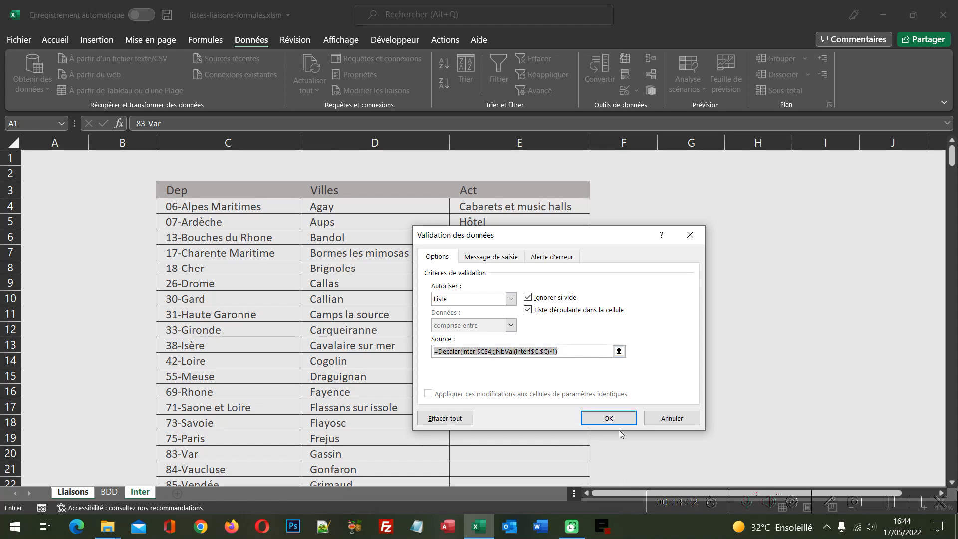
click(608, 418)
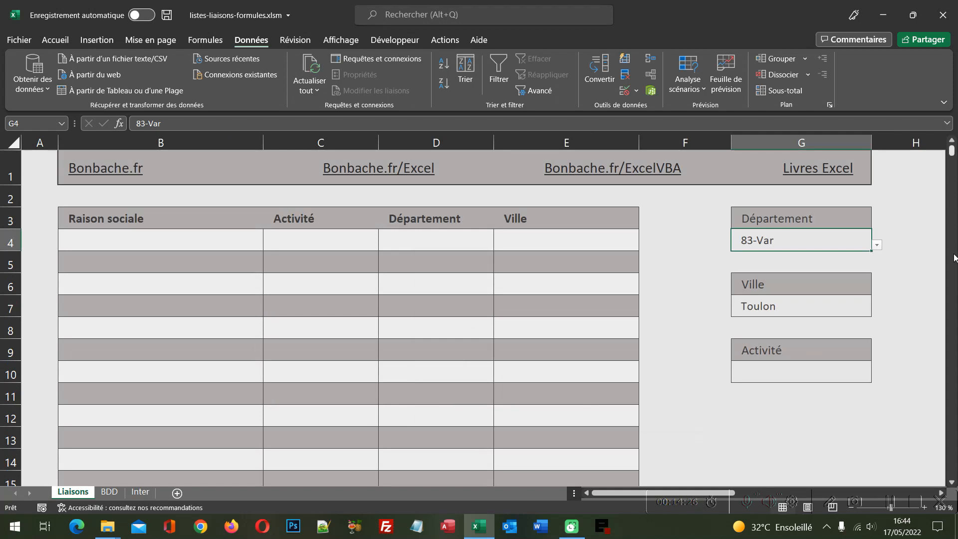
- Check the departments offered by the dropdown list in cell G4, from the first entry to the last
click(875, 245)
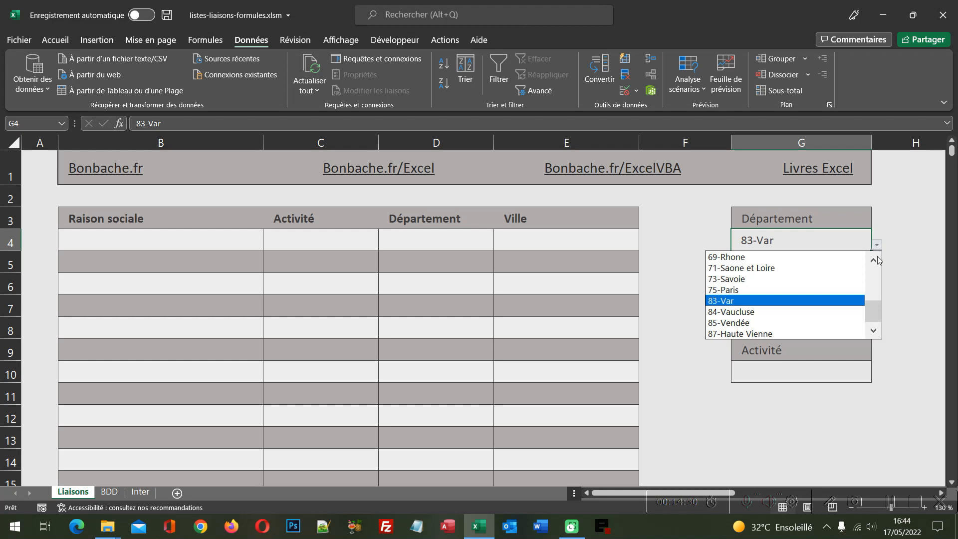
scroll(880, 273, up, 3)
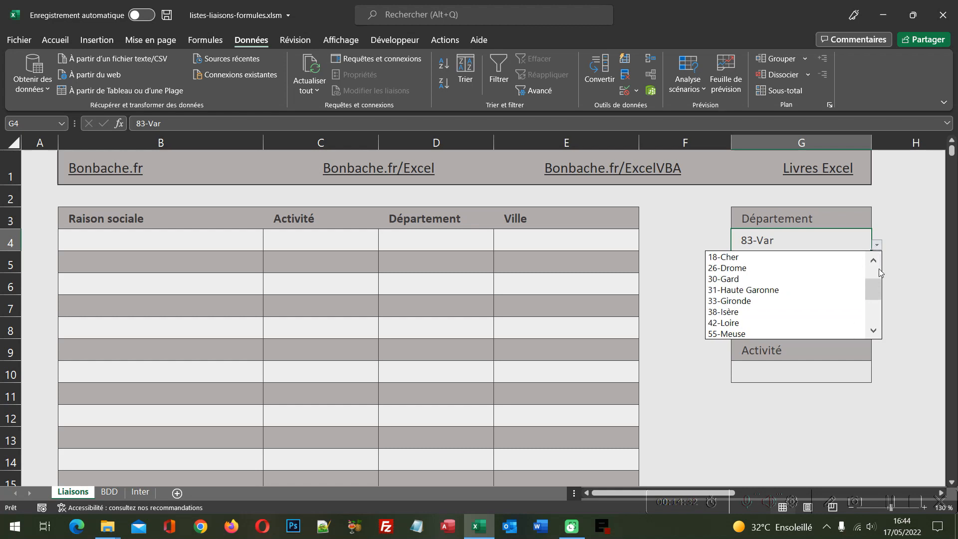
scroll(879, 272, up, 2)
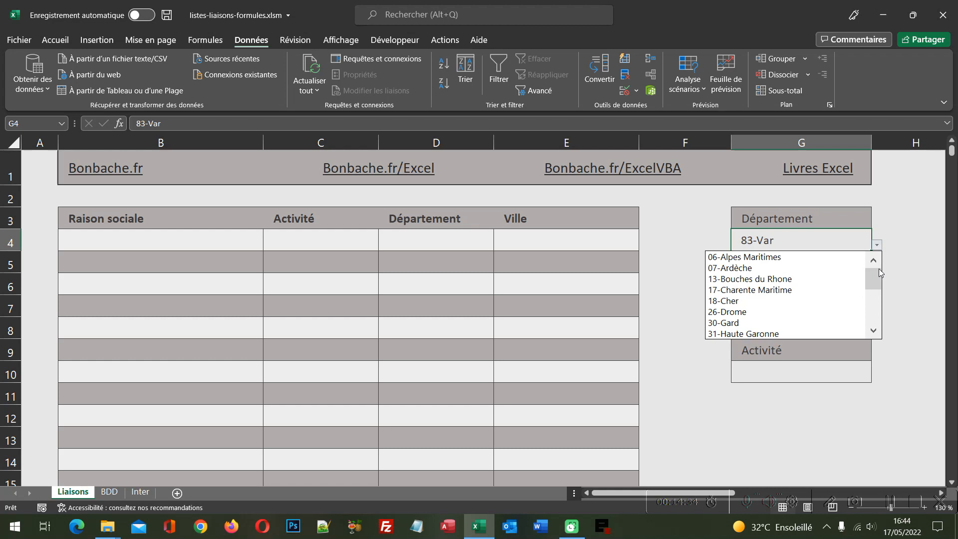
drag(878, 268, 870, 317)
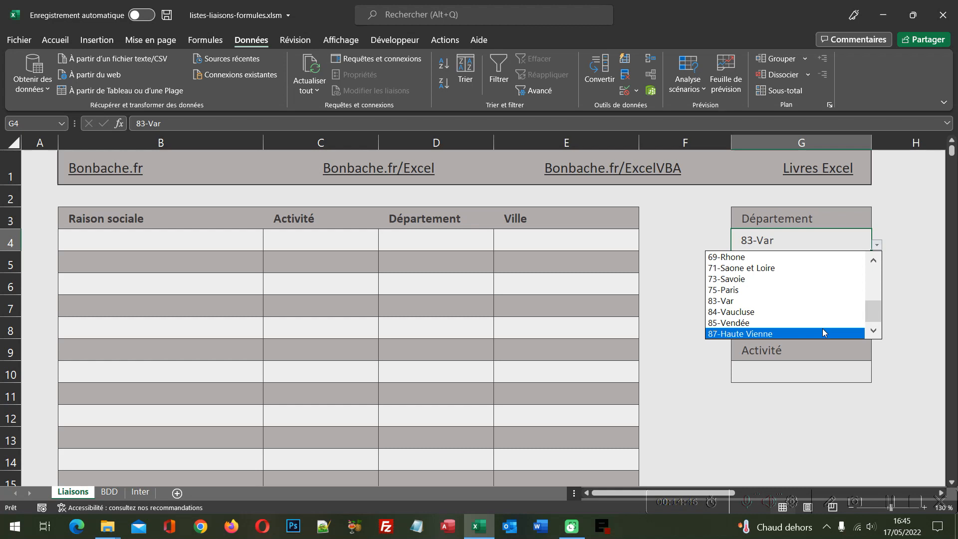
click(873, 261)
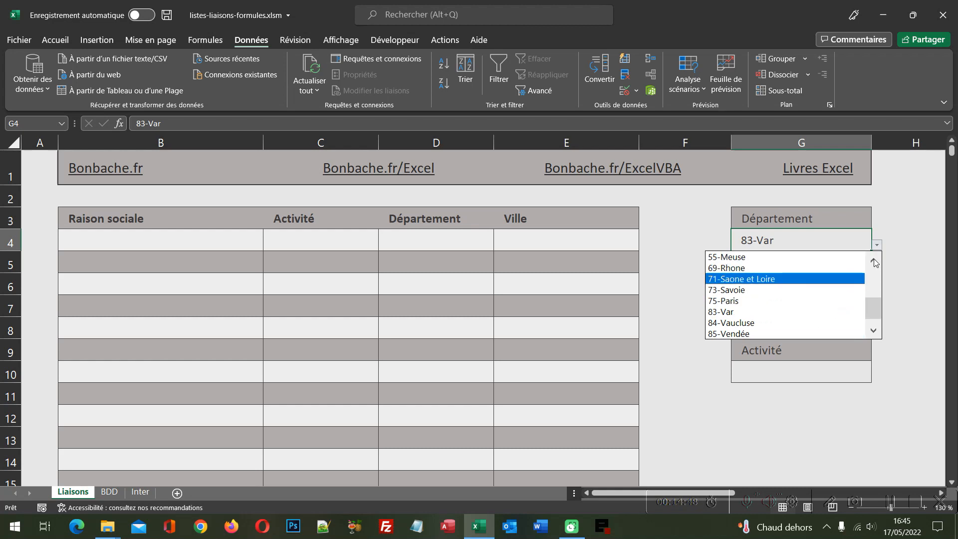
click(842, 241)
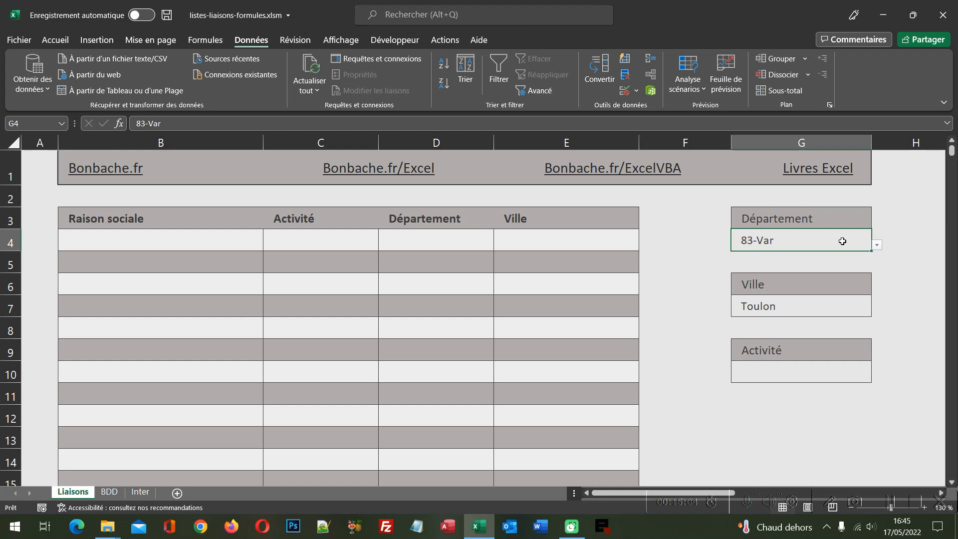
- Create a Liste validation rule for the Ville cell G7 with the copied Decaler formula as its source
click(795, 309)
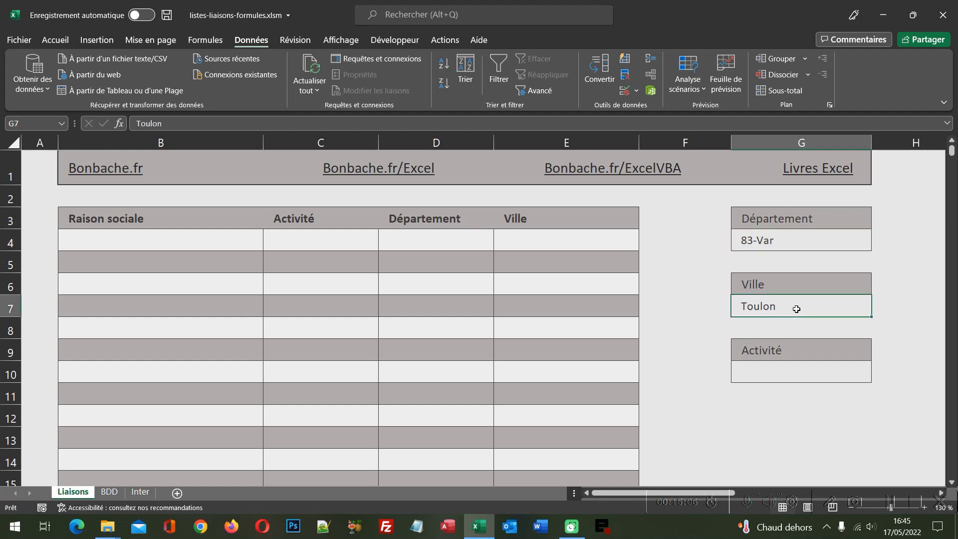
click(625, 90)
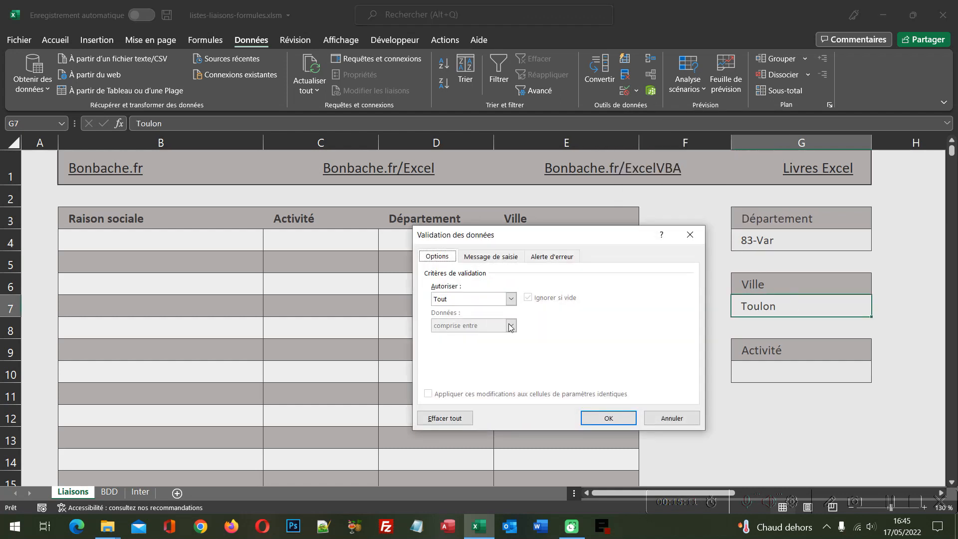
click(511, 299)
click(479, 336)
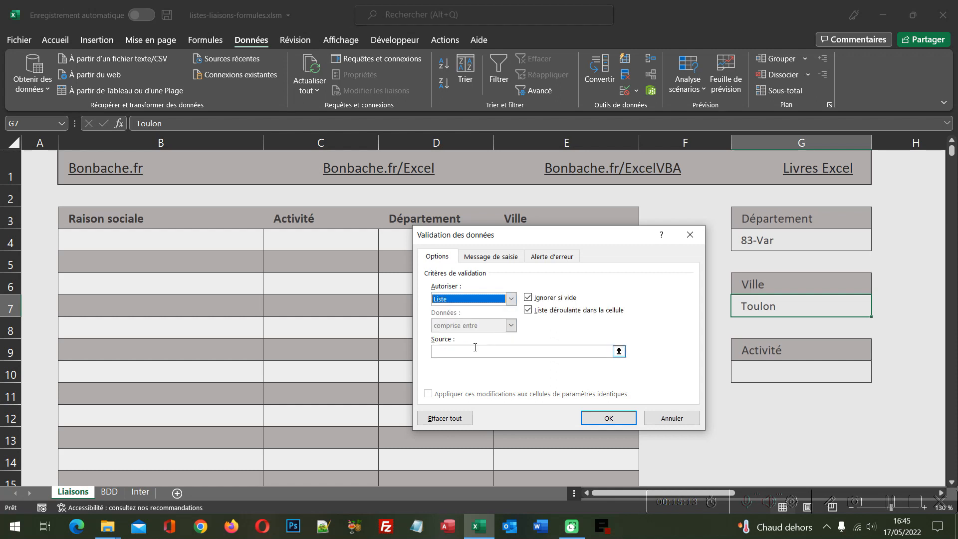
click(480, 351)
key(ctrl+v)
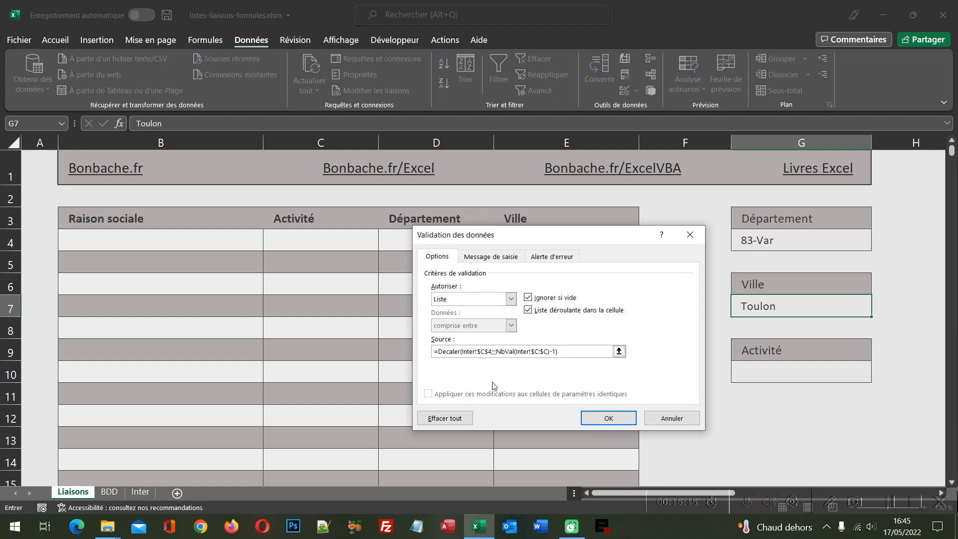
- Replace the starting reference of the pasted Decaler formula with the first extracted city, Inter!$D$4
click(491, 352)
key(BackSpace)
key(BackSpace)
key(BackSpace)
key(BackSpace)
key(BackSpace)
key(BackSpace)
key(BackSpace)
key(BackSpace)
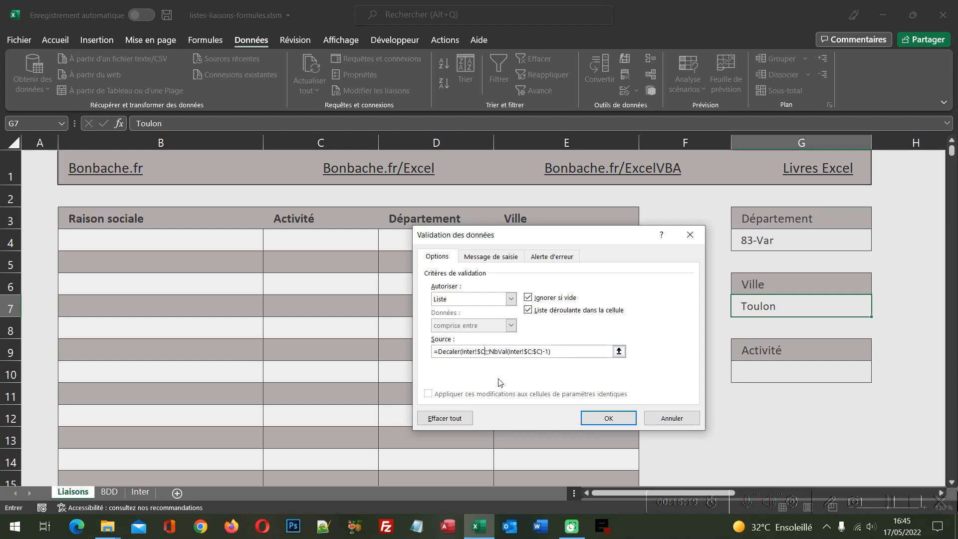
key(BackSpace)
key(BackSpace)
click(140, 492)
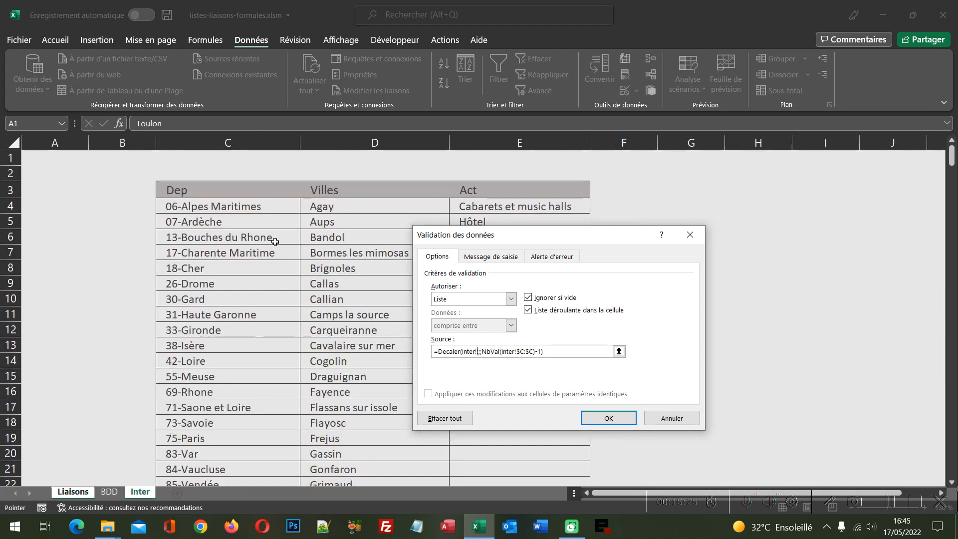
click(329, 207)
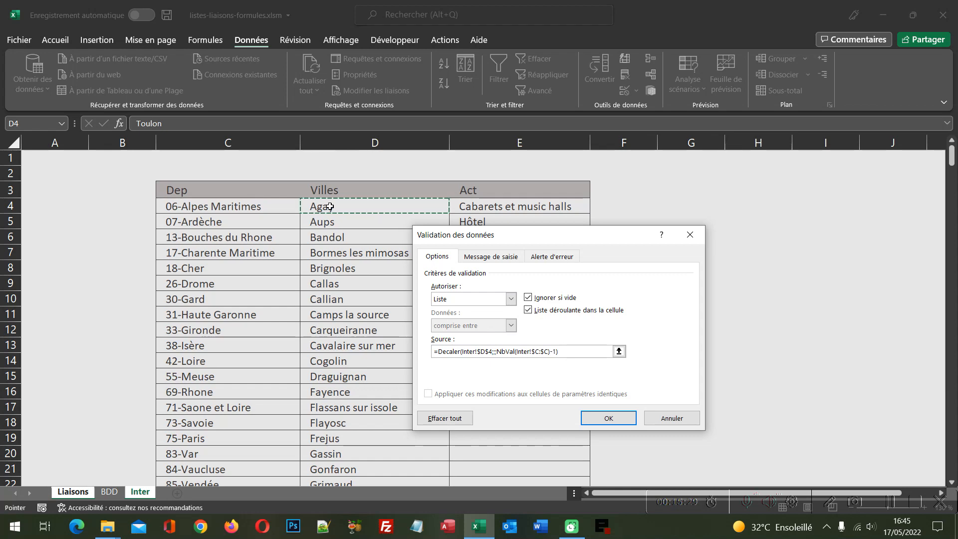
- Replace the column counted by NbVal with the cities column Inter!$D:$D and validate the rule
click(517, 352)
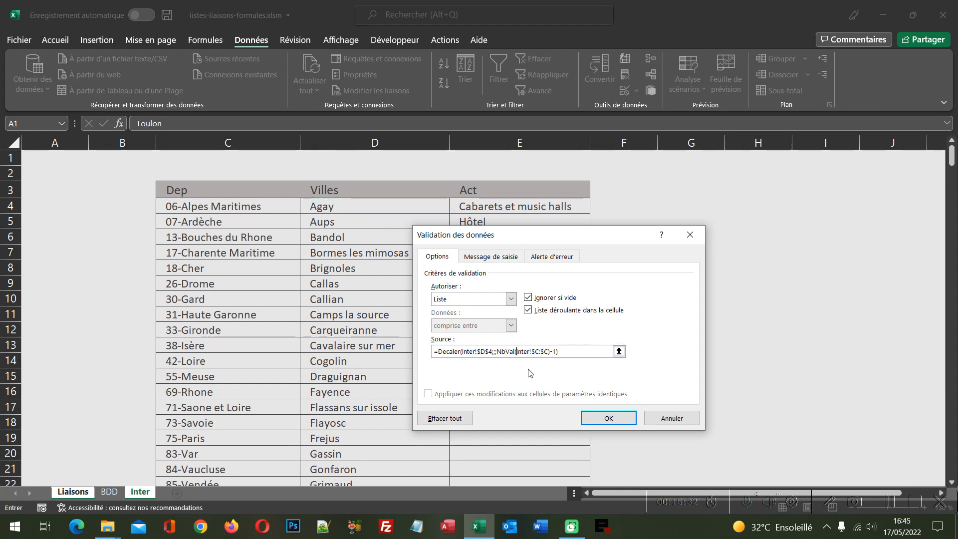
key(Delete)
key(Delete)
key(Delete)
key(Delete)
key(Delete)
key(Delete)
key(Delete)
key(Delete)
key(Delete)
key(Delete)
key(Delete)
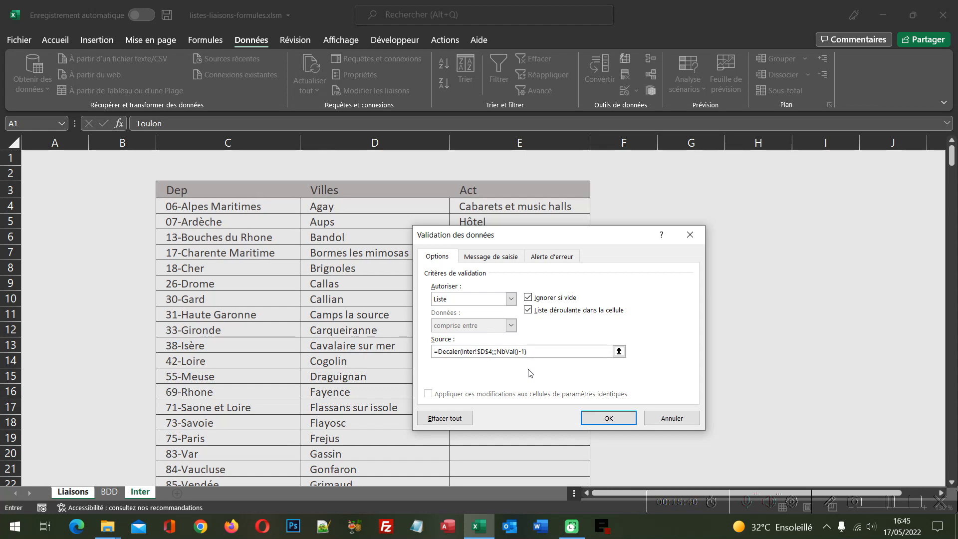
click(391, 142)
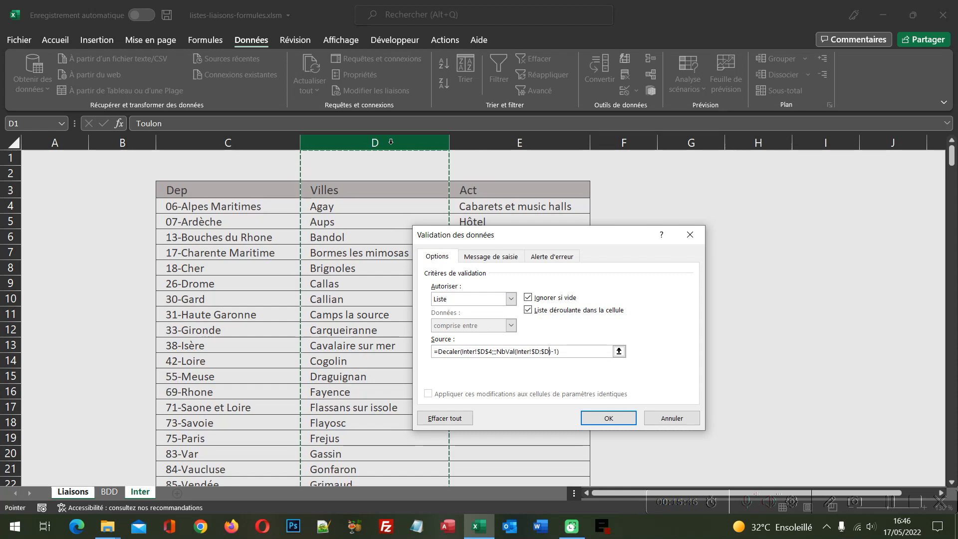
click(609, 418)
- Choose 69-Rhone as the department in G4 and check the cities offered by the Ville dropdown list in G7
click(840, 242)
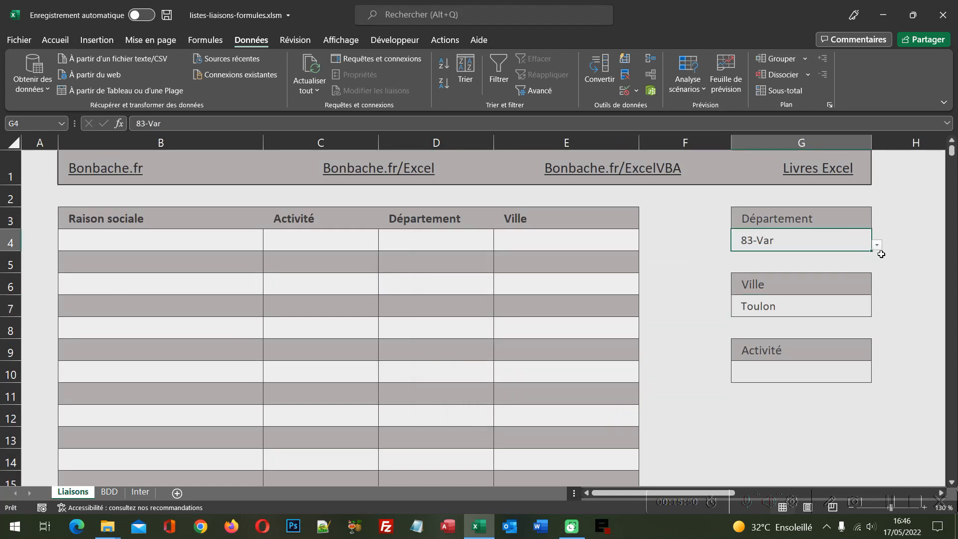
click(876, 245)
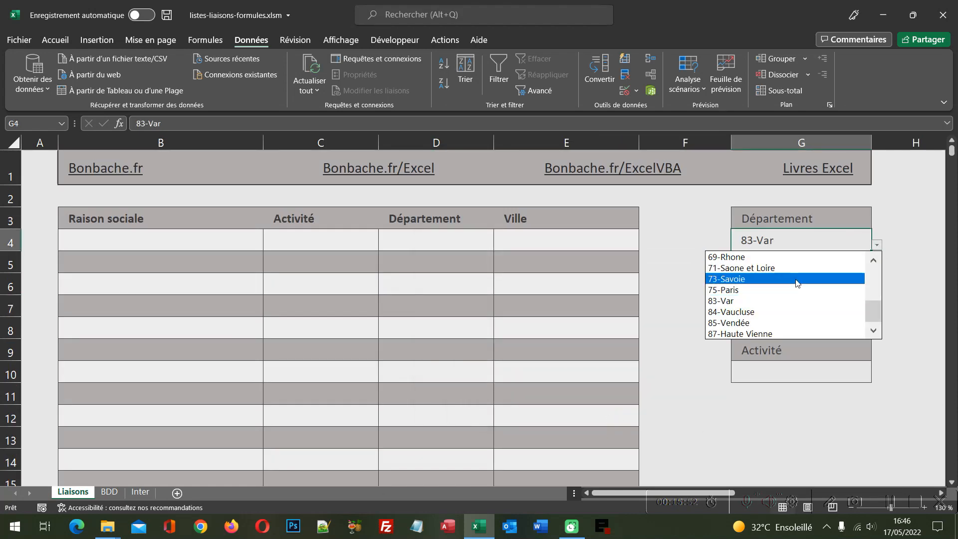
click(791, 257)
click(848, 308)
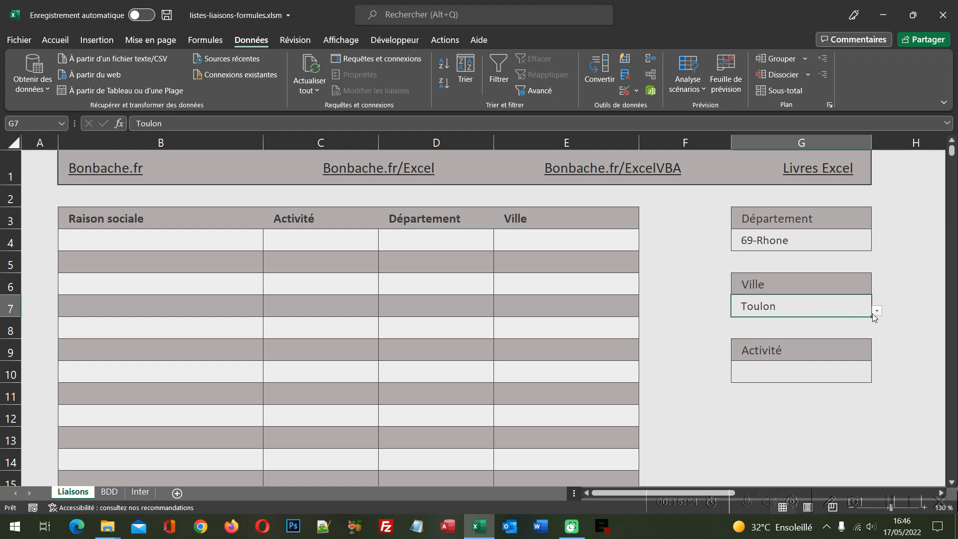
click(876, 311)
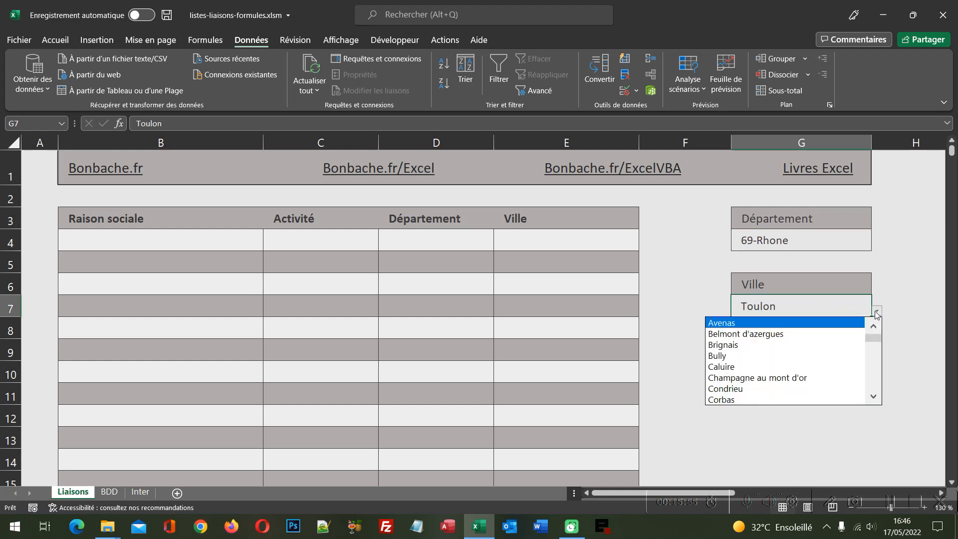
click(870, 363)
click(870, 372)
click(871, 373)
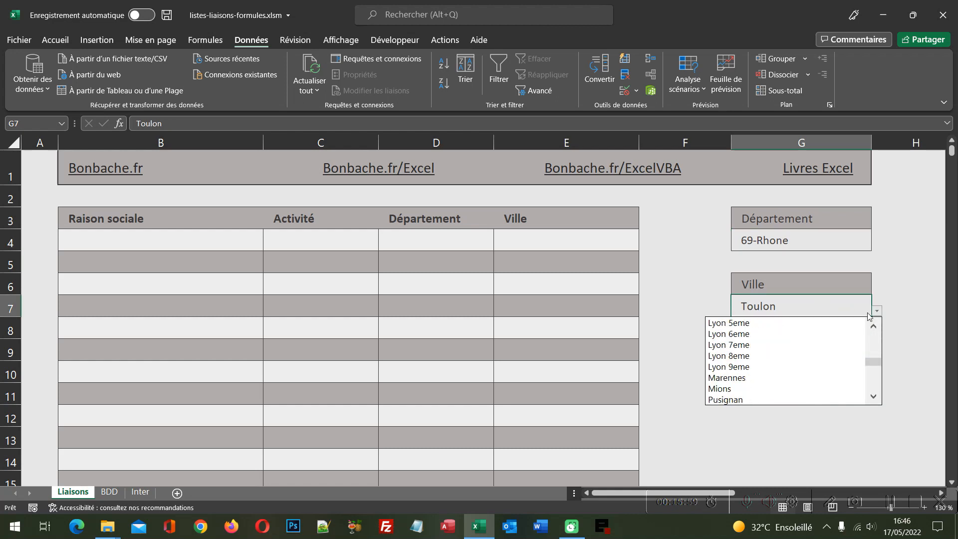
click(859, 301)
- Set the department in cell G4 back to 83-Var
click(859, 248)
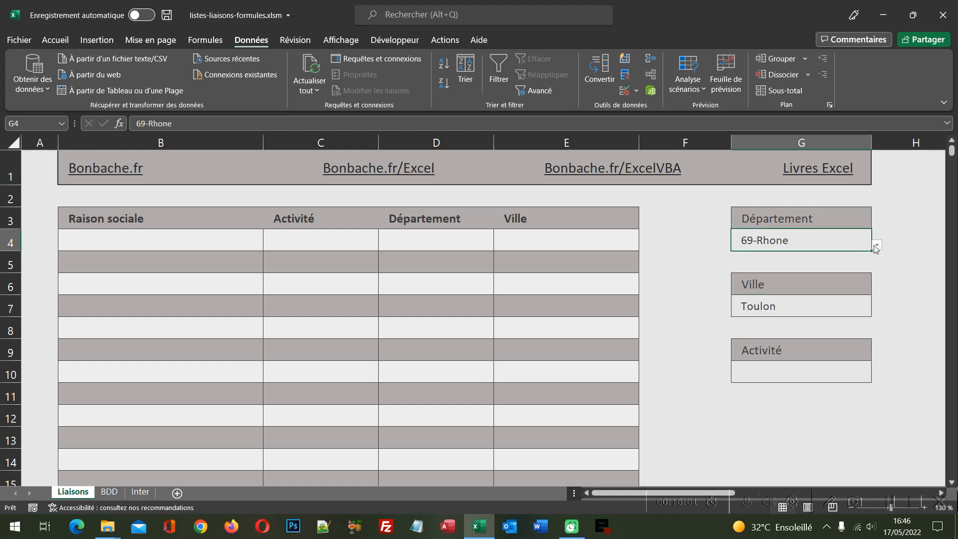
click(876, 245)
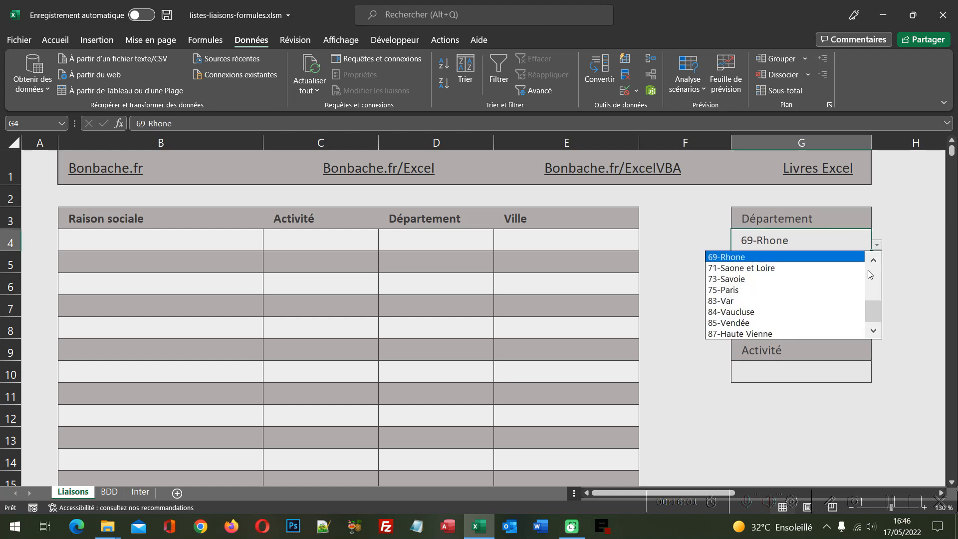
click(833, 301)
- Go through the cities offered for the Var by the dropdown list in G7 and choose Toulon
click(861, 312)
click(876, 311)
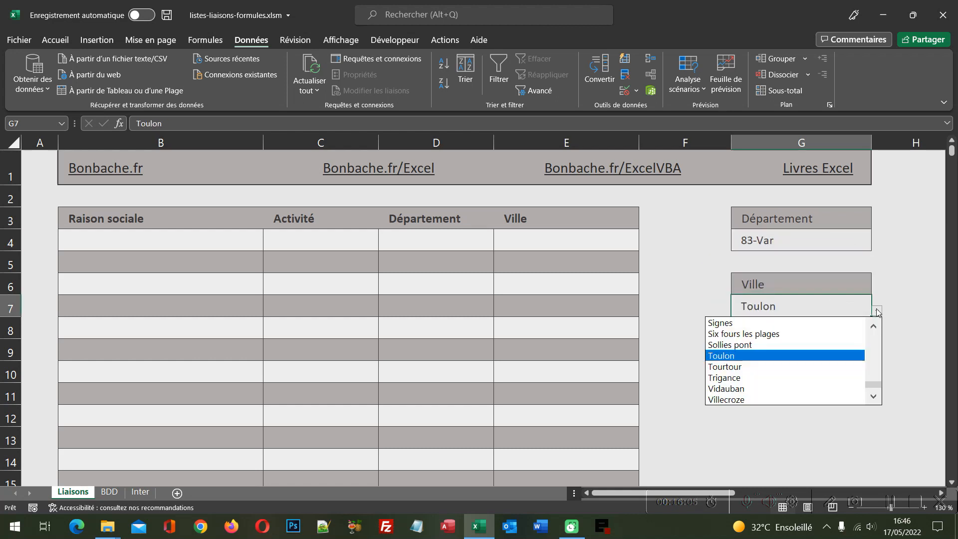
click(875, 338)
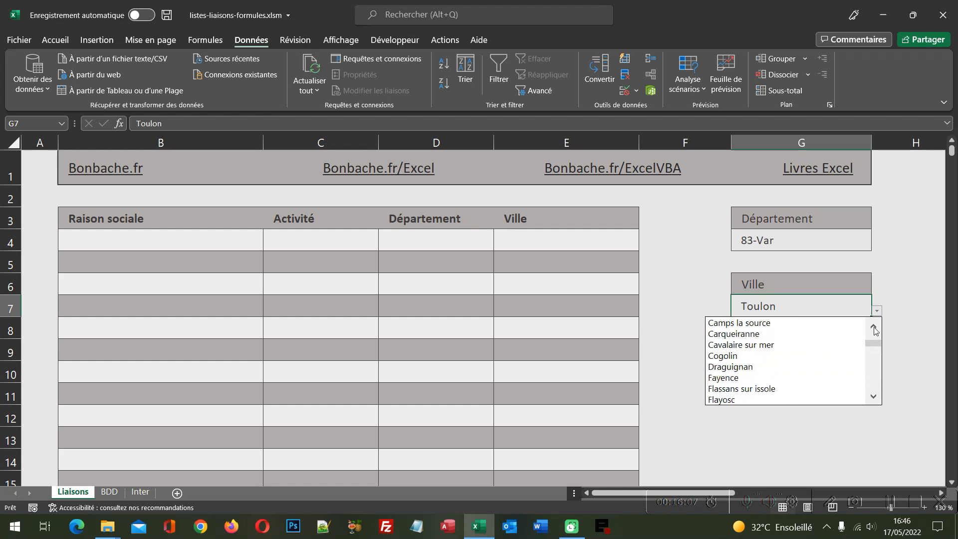
click(877, 376)
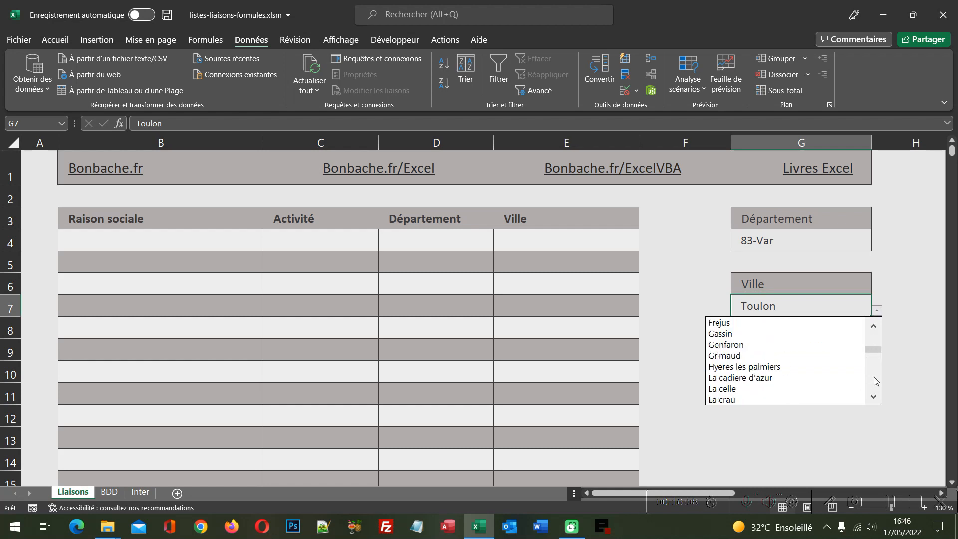
click(874, 379)
click(874, 381)
click(873, 381)
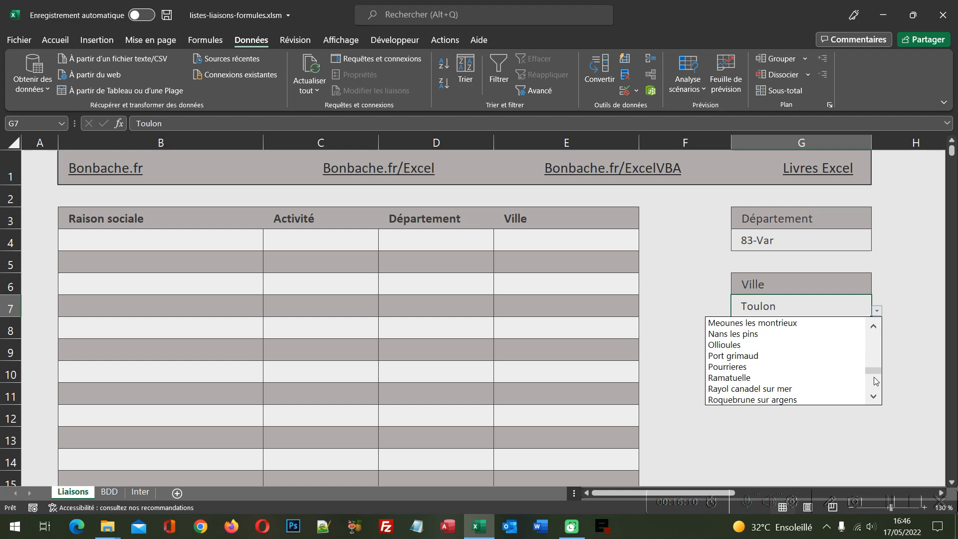
click(873, 381)
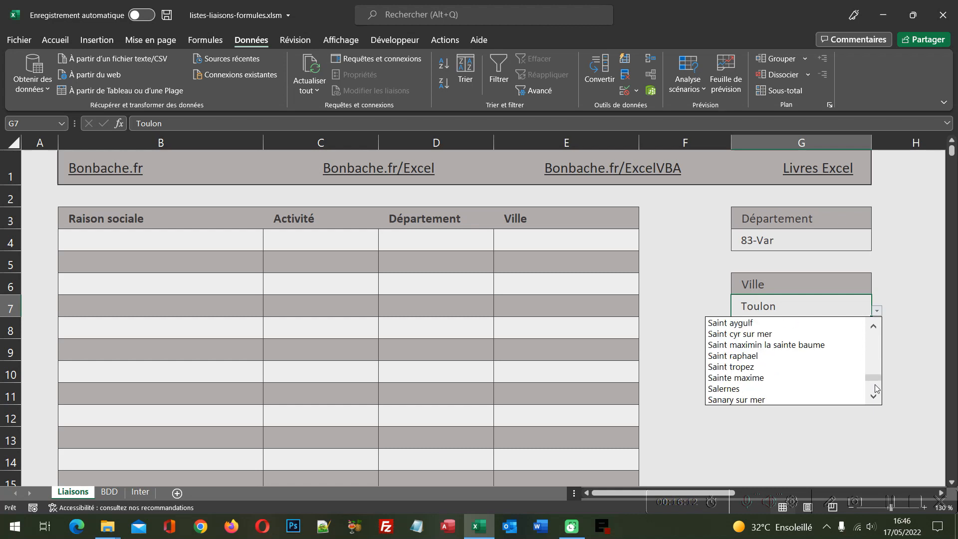
click(873, 394)
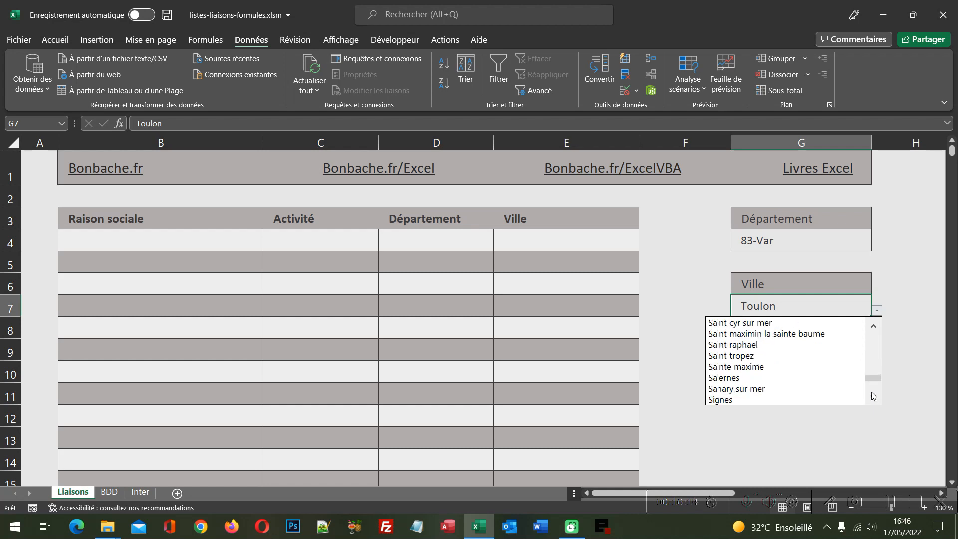
click(872, 394)
click(873, 393)
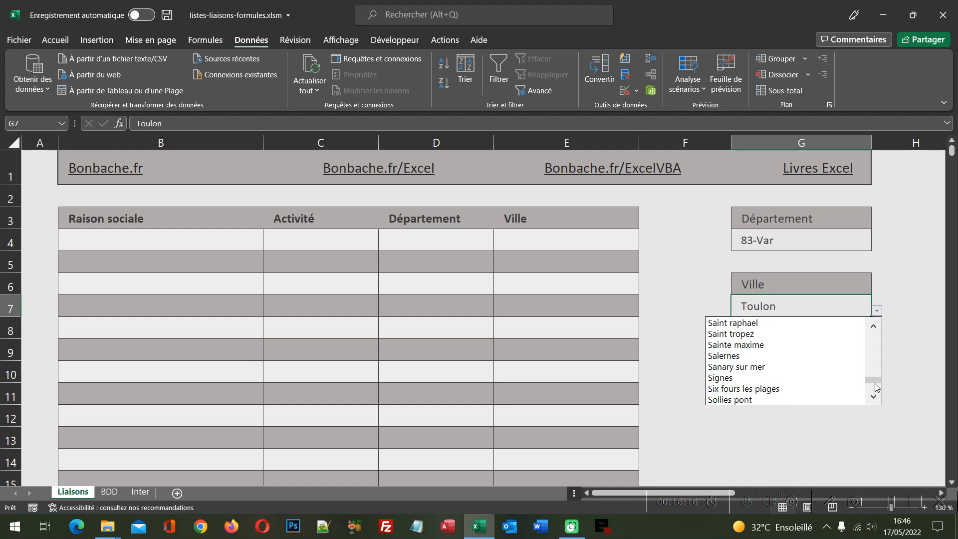
click(874, 383)
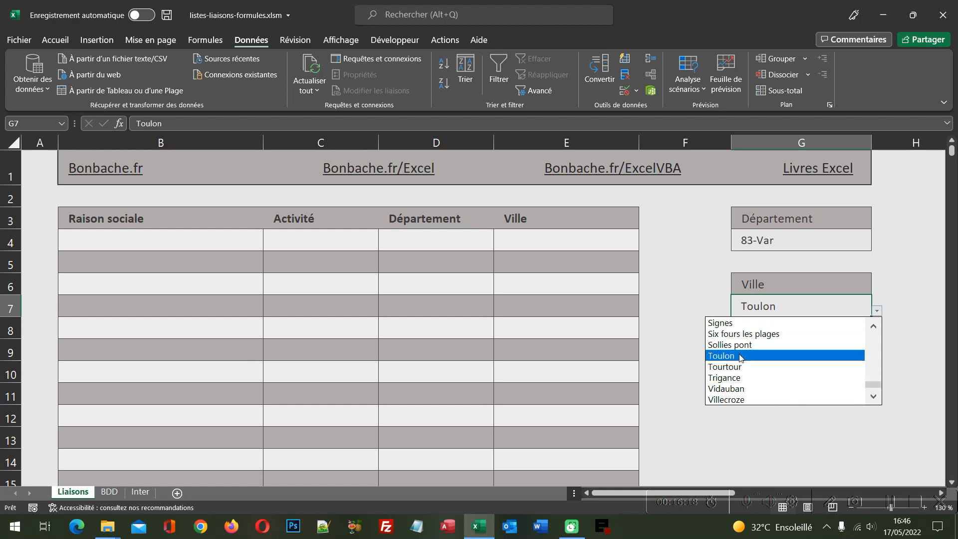
click(803, 355)
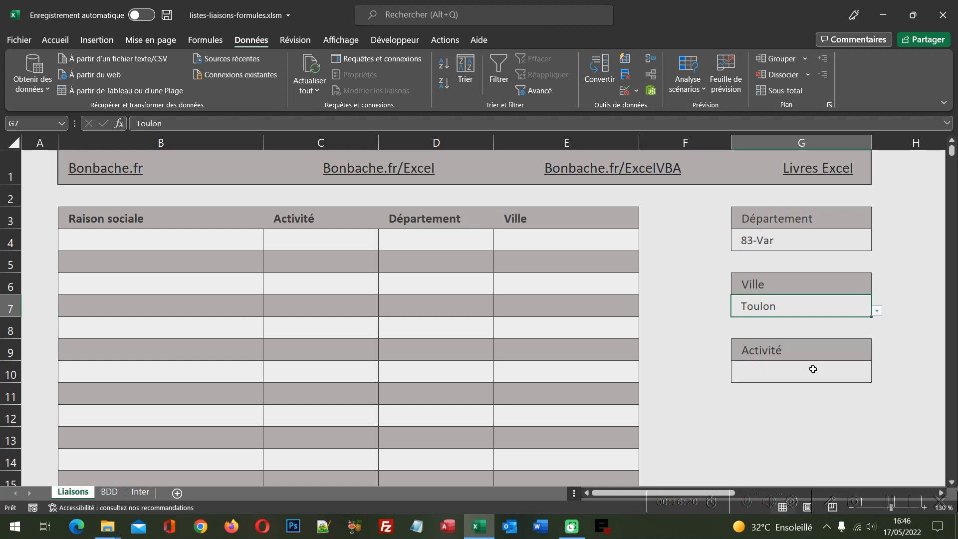
- Create a Liste validation rule for the Activité cell G10 with the copied Decaler formula as its source
click(812, 369)
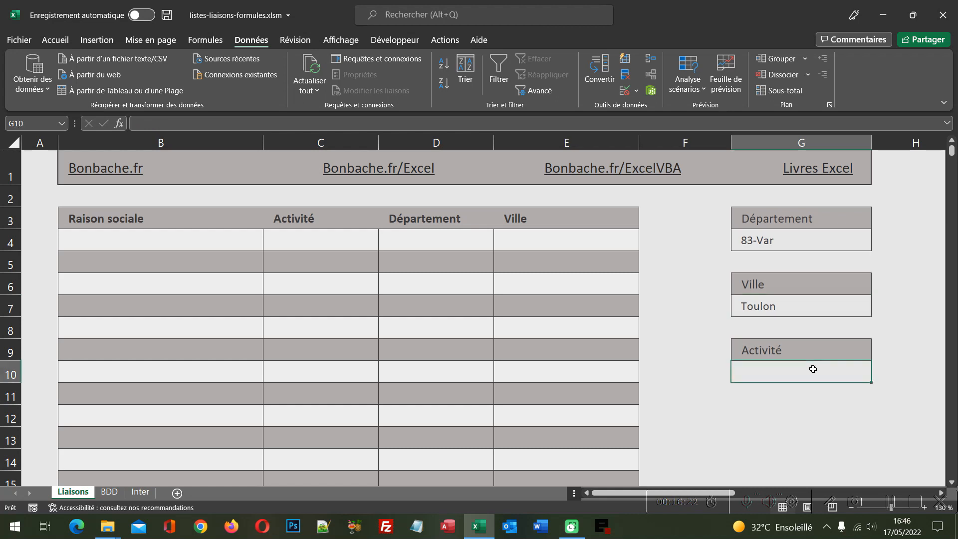
click(625, 92)
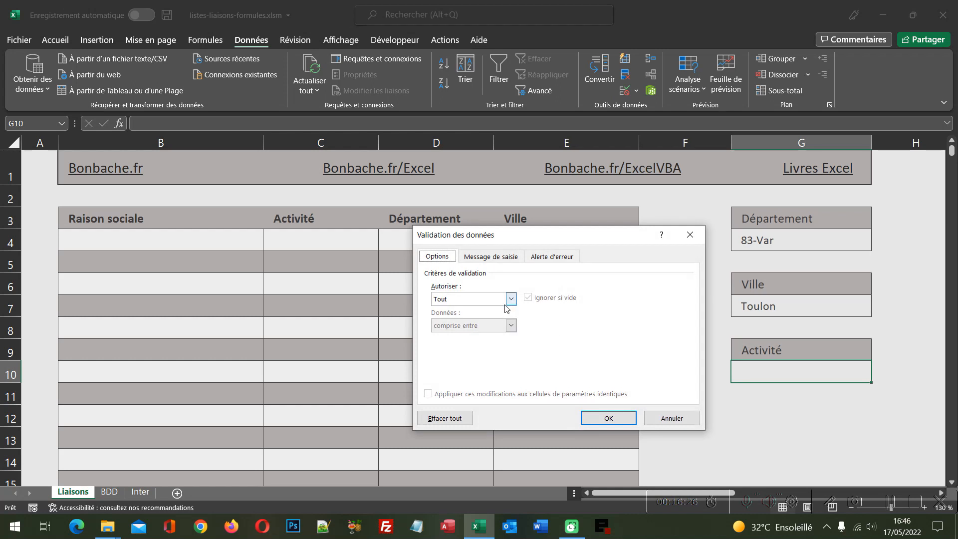
click(513, 300)
click(441, 335)
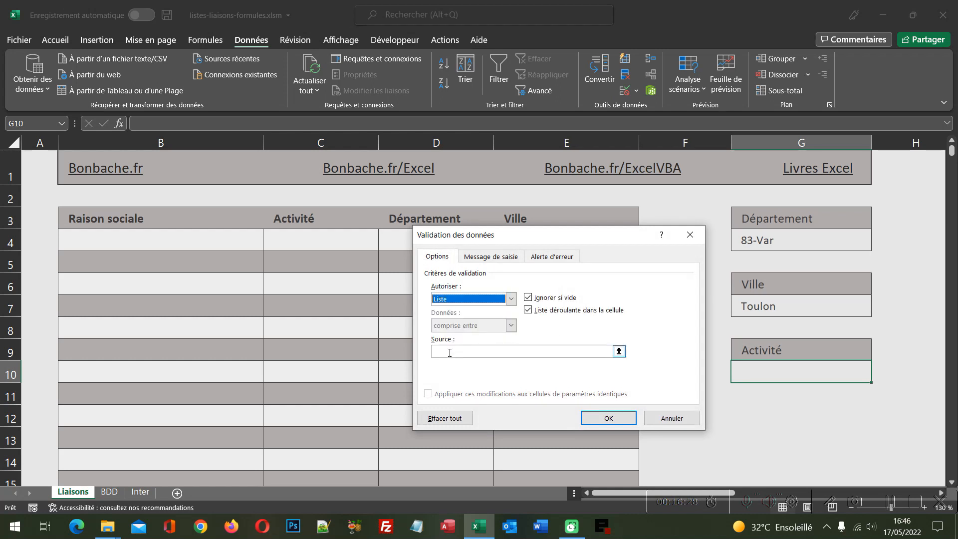
click(449, 352)
text(=Decaler(Inter!$C$4;;;NbVal(Inter!$C:$C)-1))
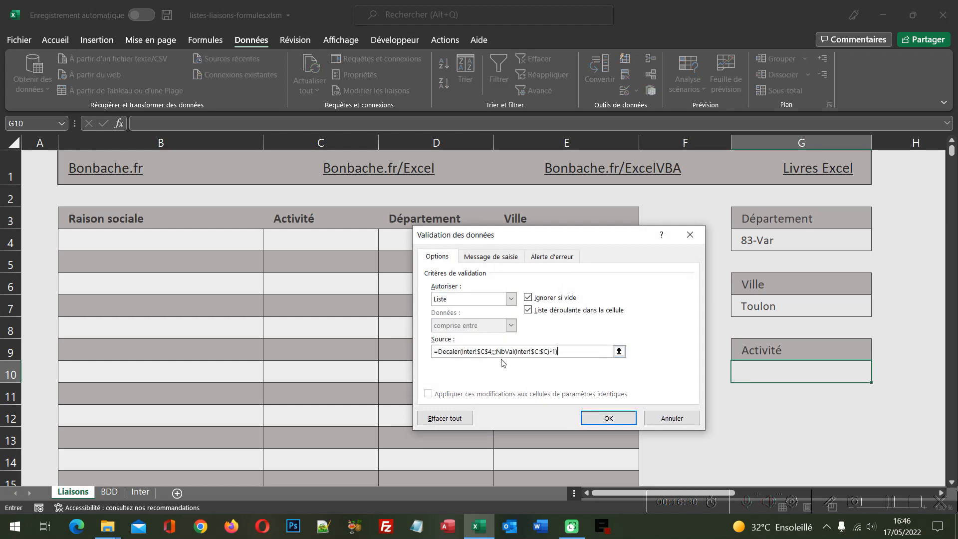
- Replace the starting reference of the Decaler formula with the first extracted activity, Inter!$E$4
key(BackSpace)
key(BackSpace)
key(BackSpace)
key(BackSpace)
key(BackSpace)
key(BackSpace)
key(BackSpace)
key(BackSpace)
key(BackSpace)
key(BackSpace)
click(140, 491)
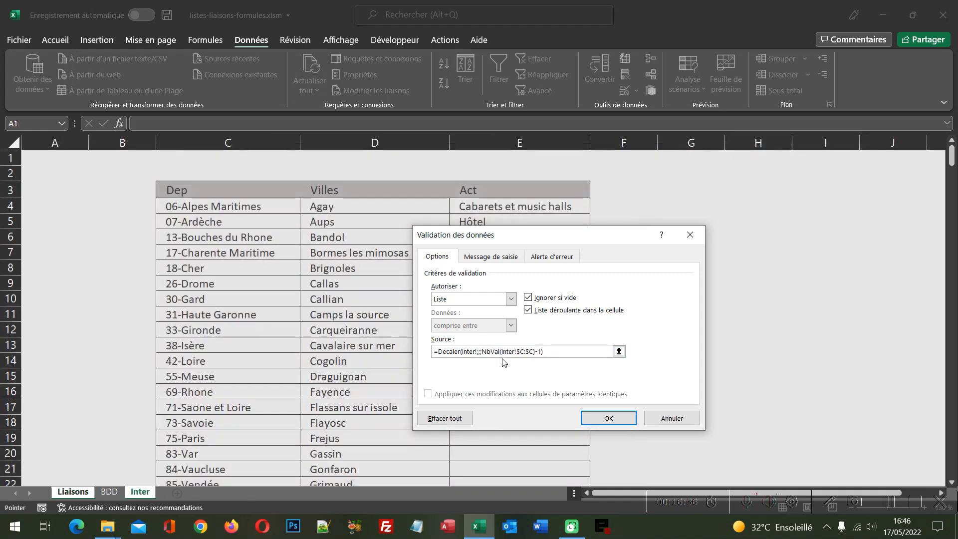
click(482, 208)
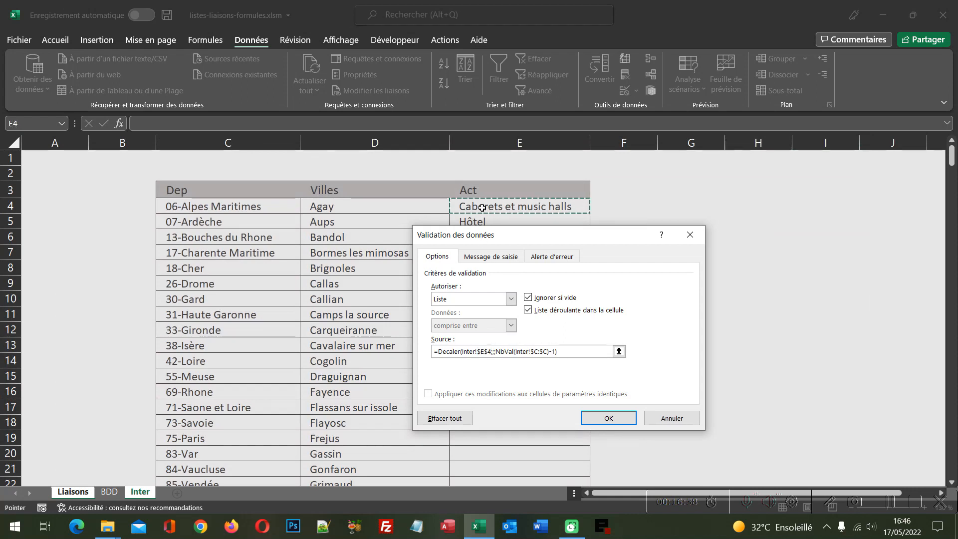
- Replace the column counted by NbVal with the activities column Inter!$E:$E and validate the rule
click(546, 351)
key(BackSpace)
key(BackSpace)
key(BackSpace)
key(BackSpace)
key(BackSpace)
key(BackSpace)
key(BackSpace)
key(BackSpace)
key(BackSpace)
key(BackSpace)
key(BackSpace)
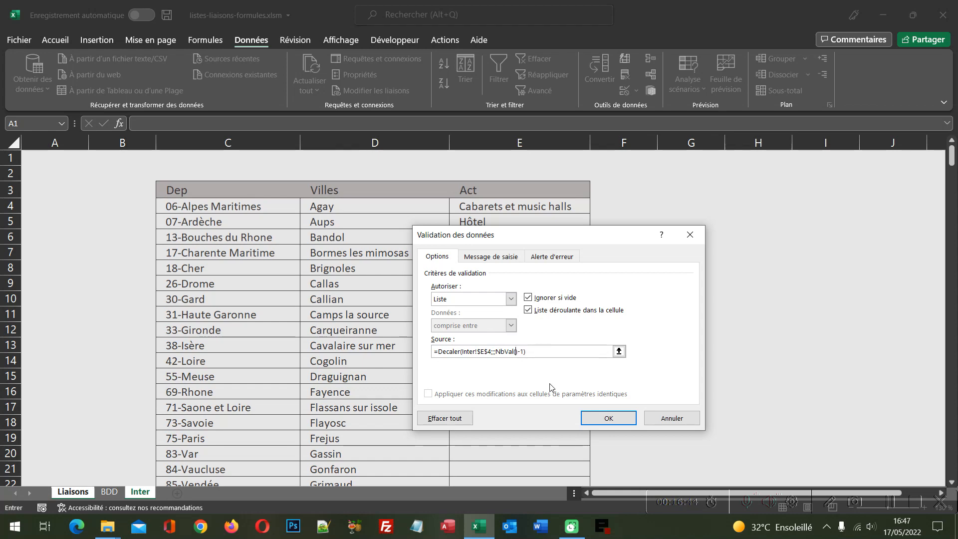
click(519, 143)
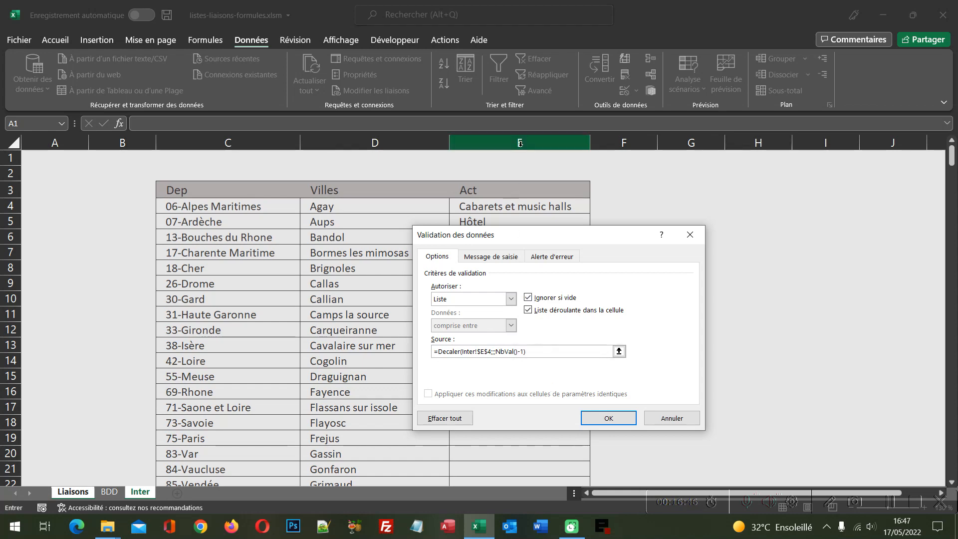
click(519, 143)
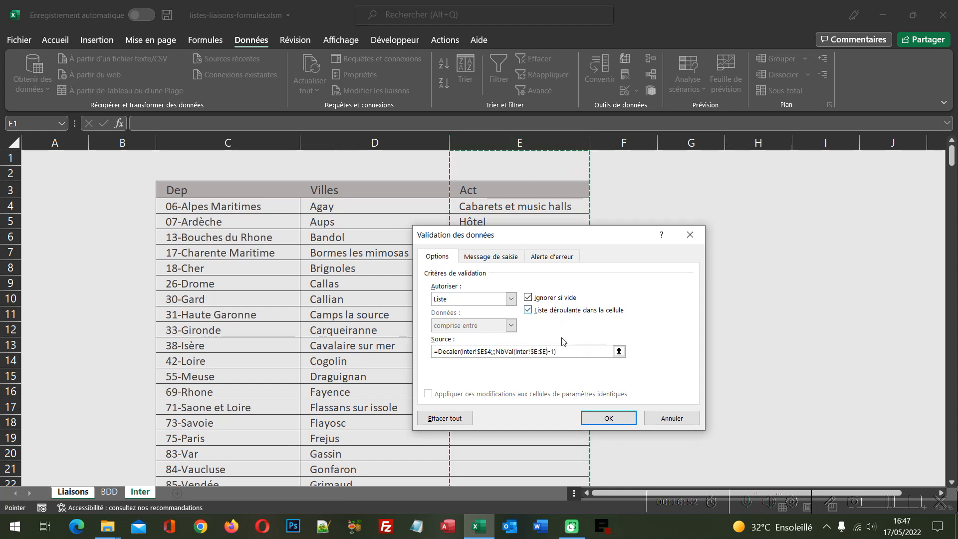
click(608, 418)
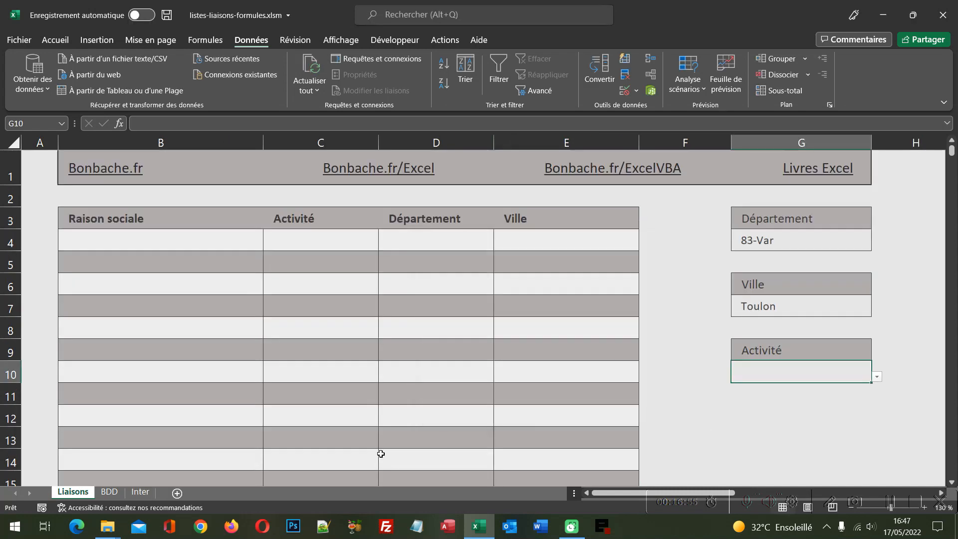
- Choose Hôtel as the activity in G10 and change the department in G4 to 26-Drome
click(876, 377)
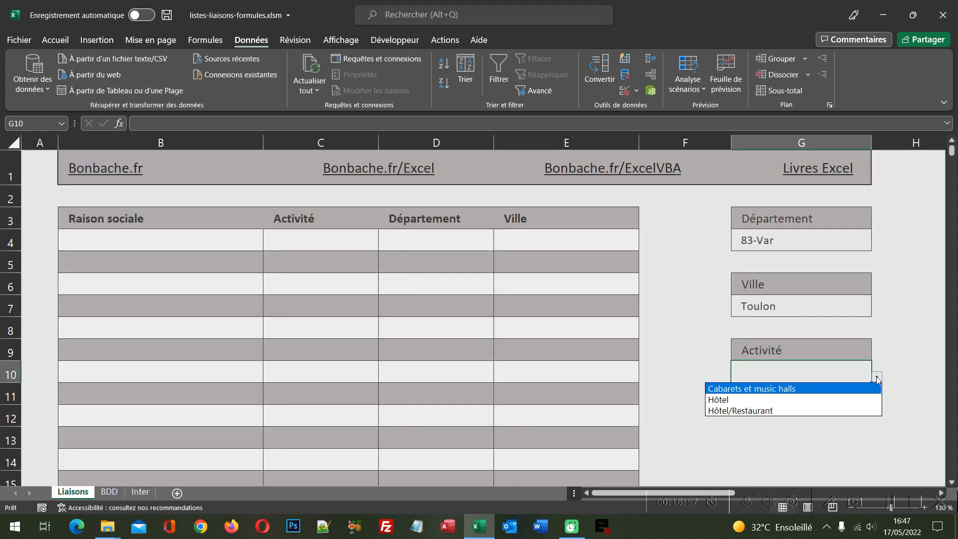
click(827, 400)
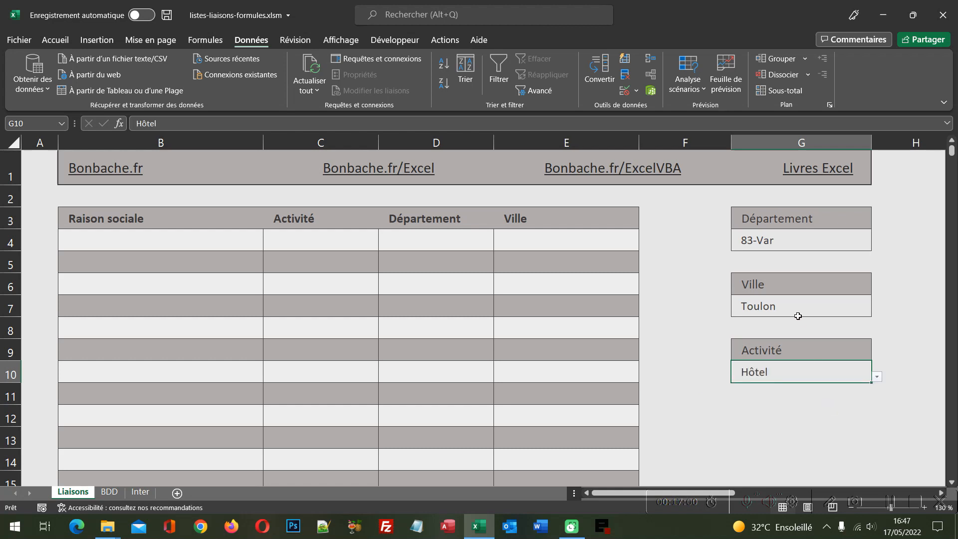
click(807, 240)
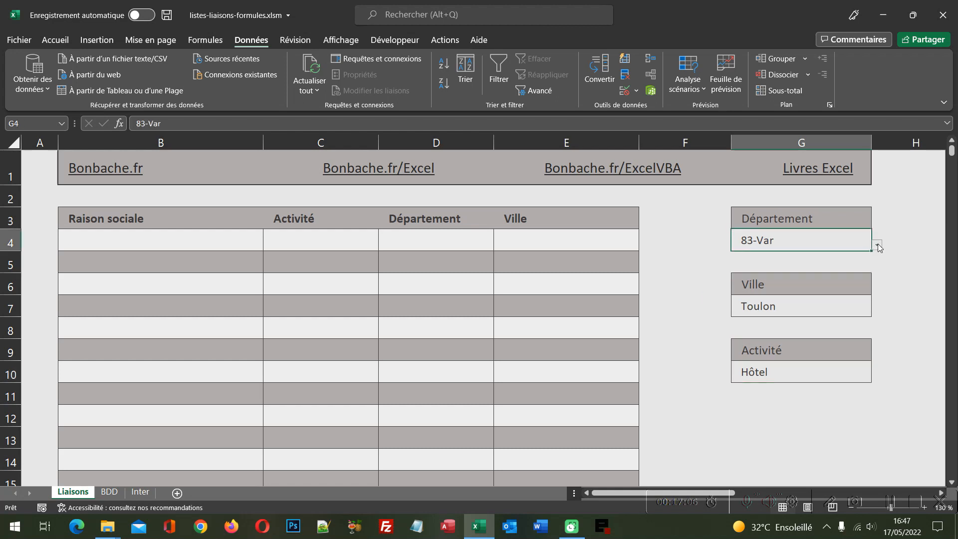
click(877, 246)
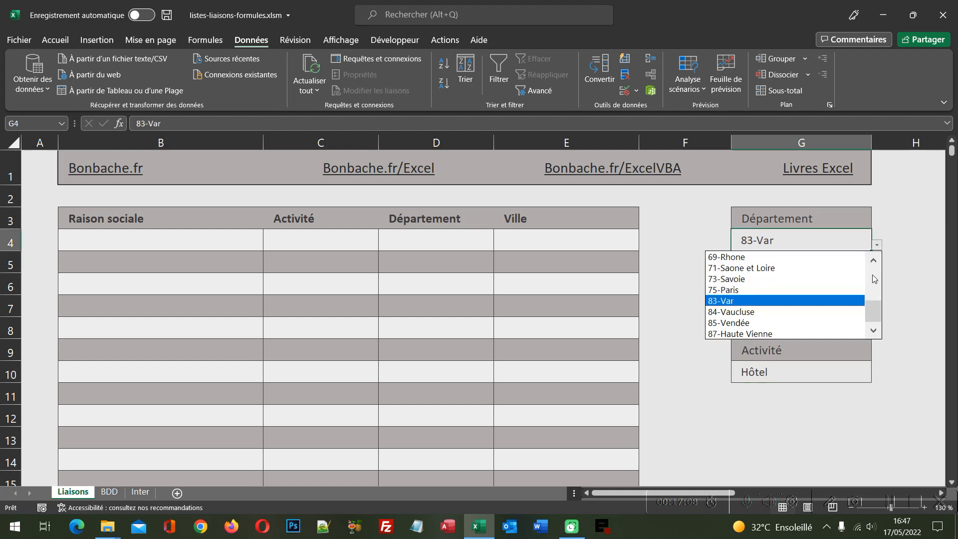
click(873, 278)
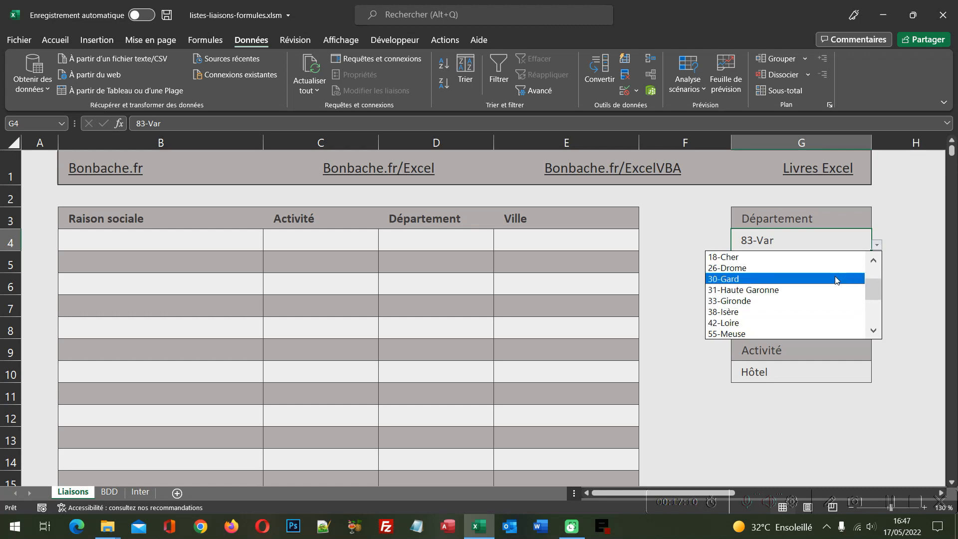
click(811, 269)
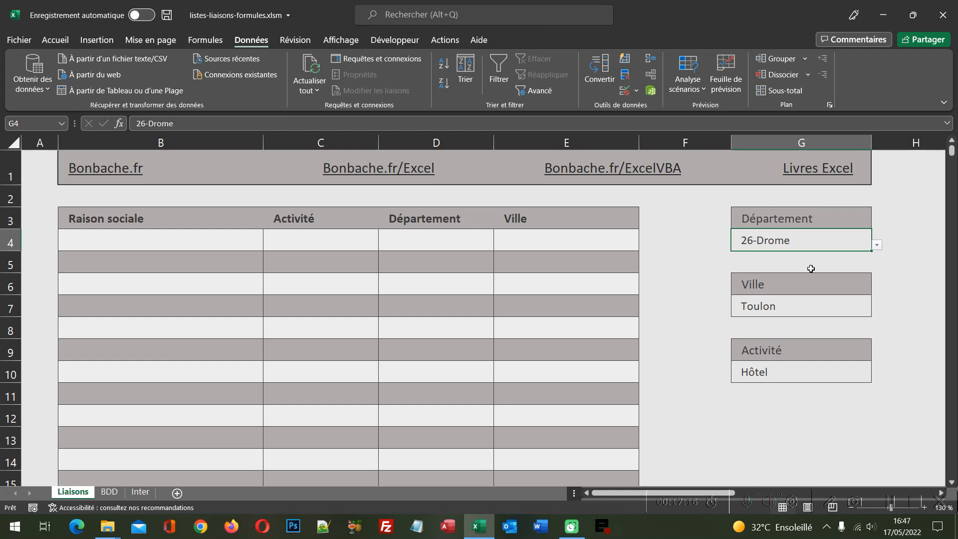
- Check whether the Ville and Activité choices in G7 and G10 still match the newly chosen department
click(772, 314)
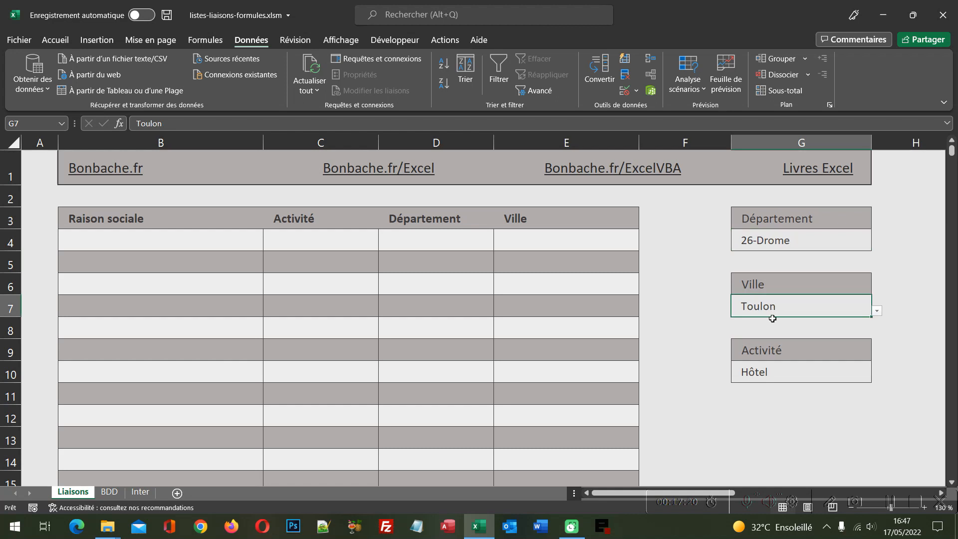
click(769, 373)
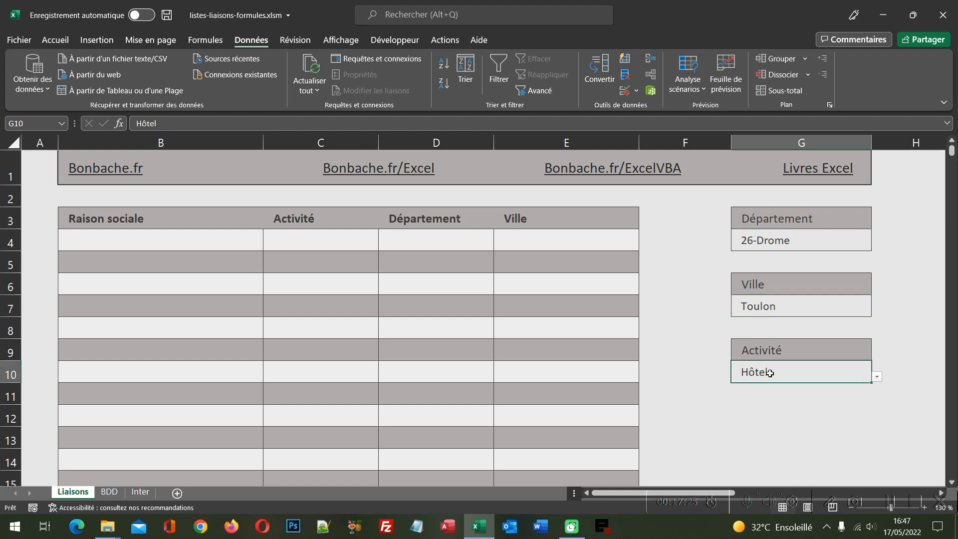
click(813, 310)
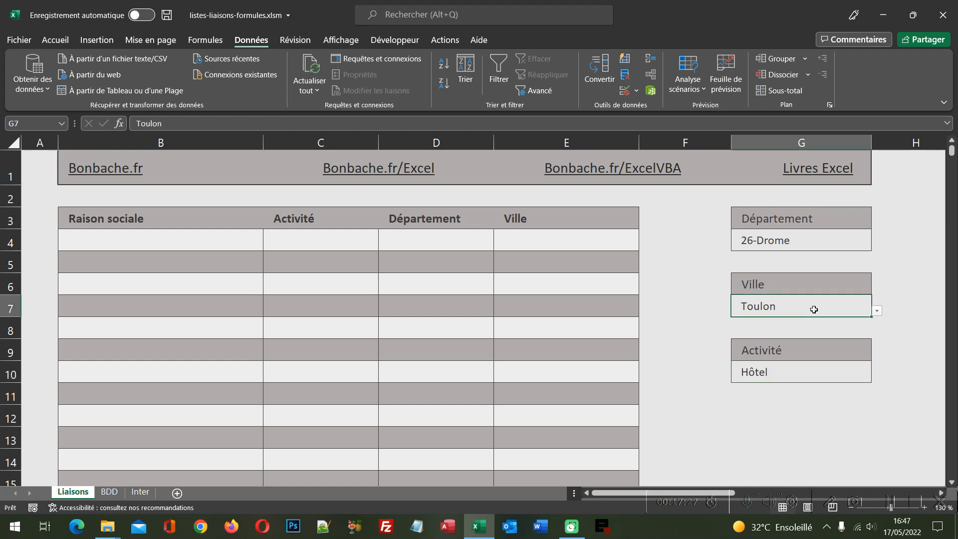
- Choose Bourg les valence as the Ville in G7 and Discotheque as the Activité in G10
click(877, 310)
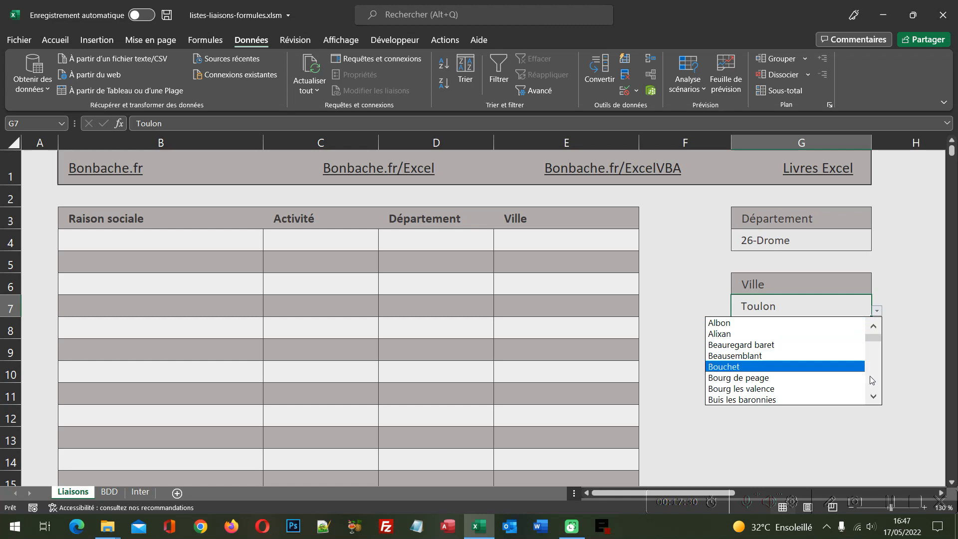
click(816, 389)
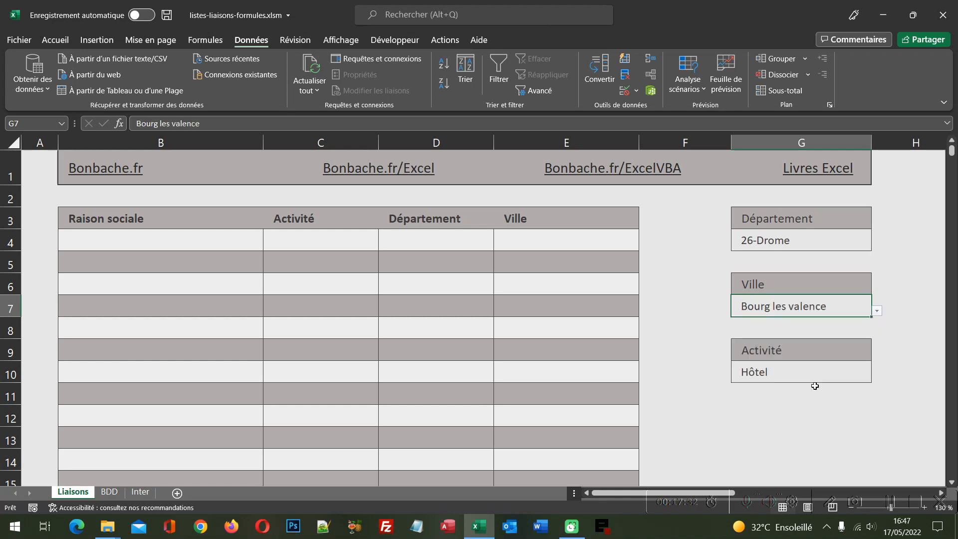
click(845, 367)
click(876, 378)
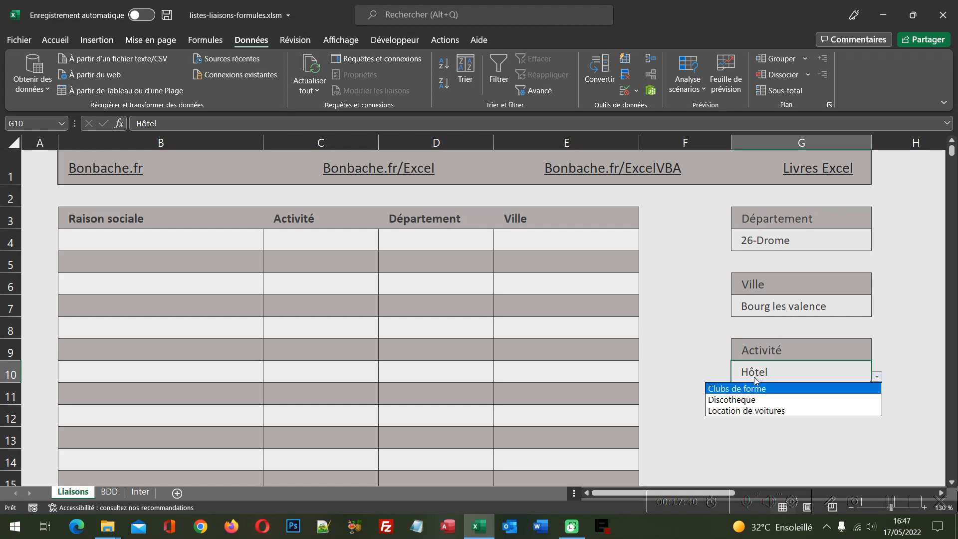
click(748, 402)
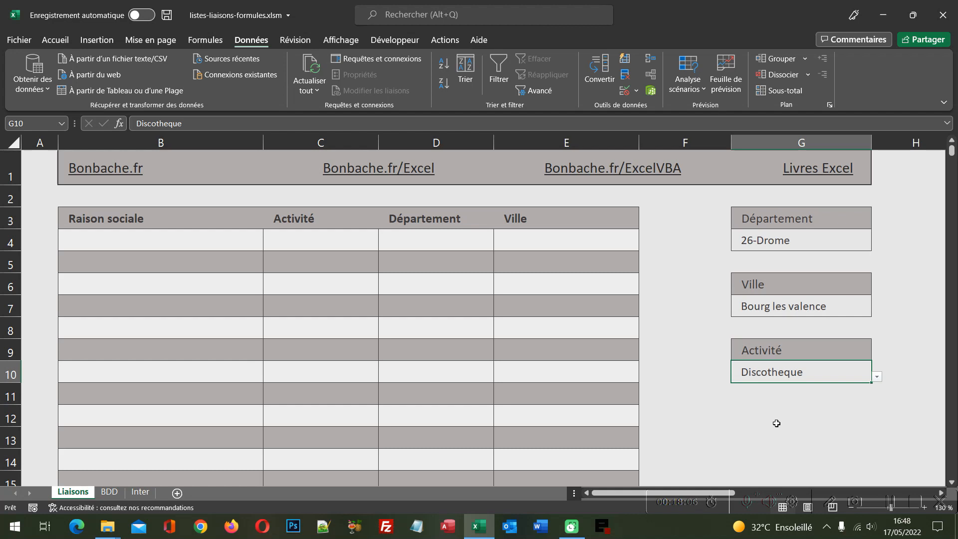
- Open the VBA code module of the Liaisons sheet and choose its Worksheet object
key(alt+F11)
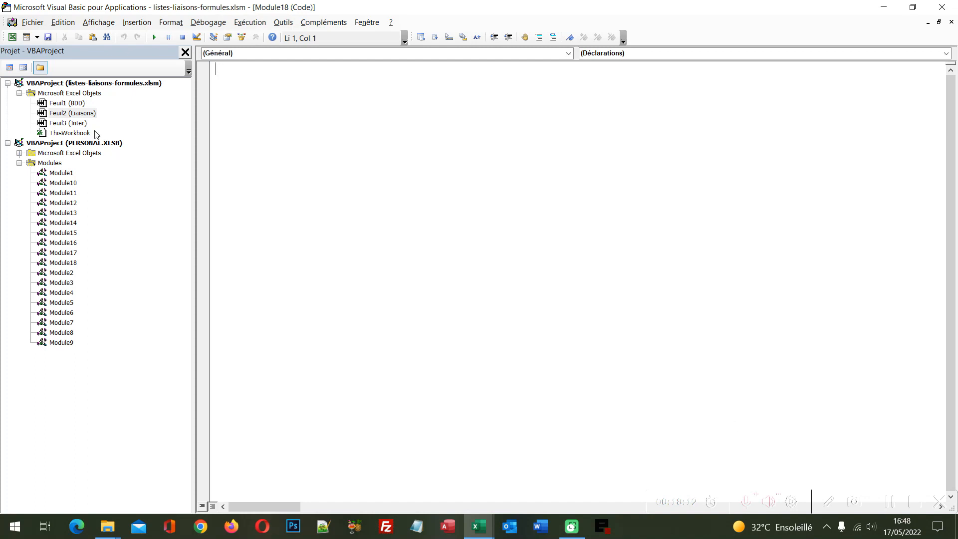
click(88, 113)
double_click(87, 114)
click(568, 54)
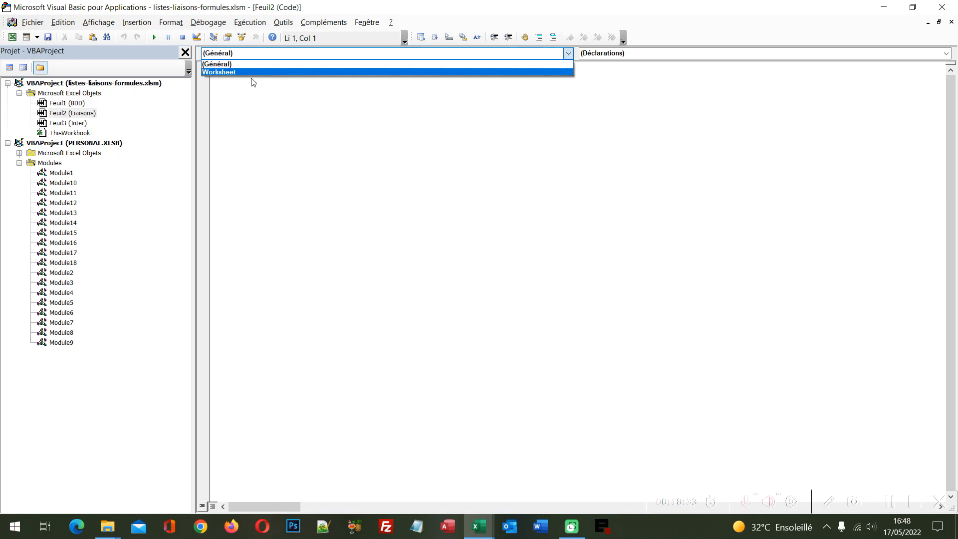
click(231, 73)
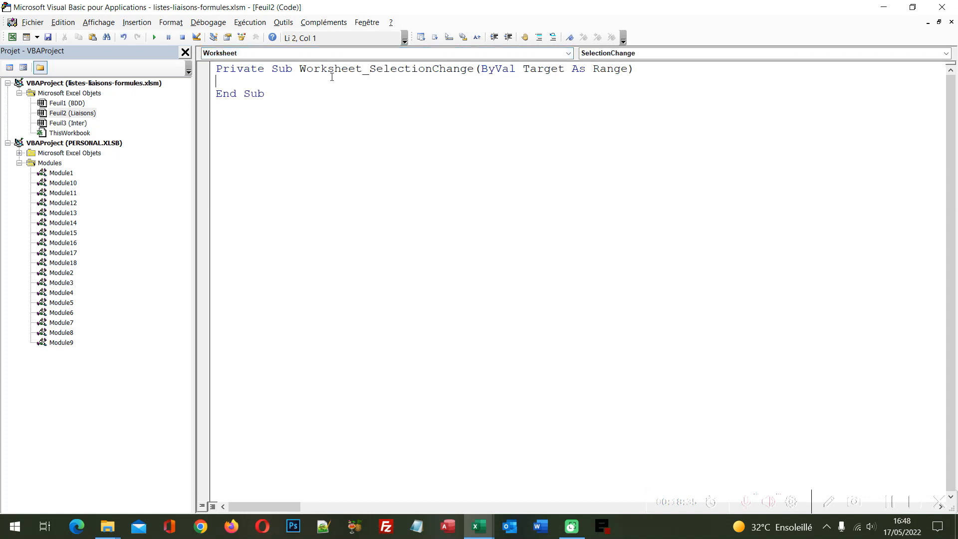
double_click(389, 72)
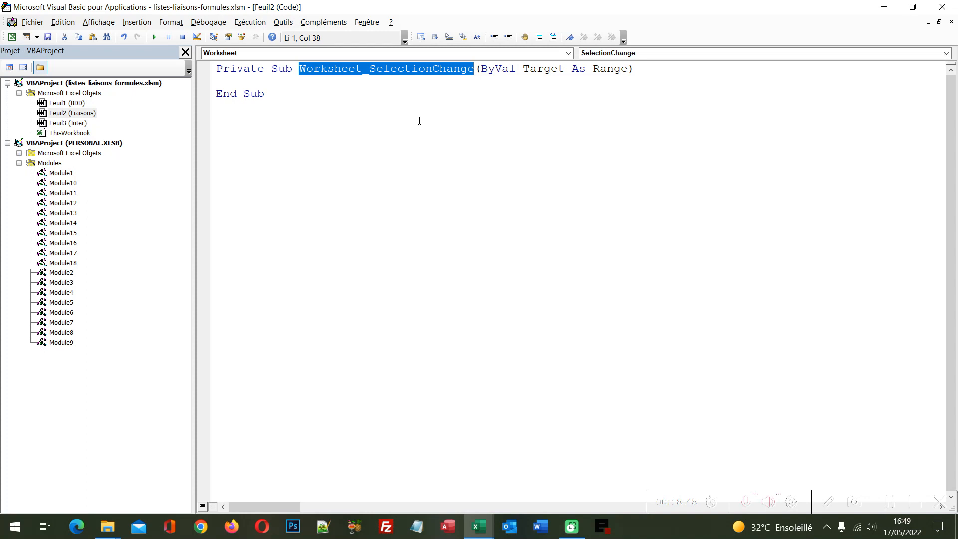
- Add a Change event procedure for the Liaisons worksheet and place the insertion point in its body
click(946, 53)
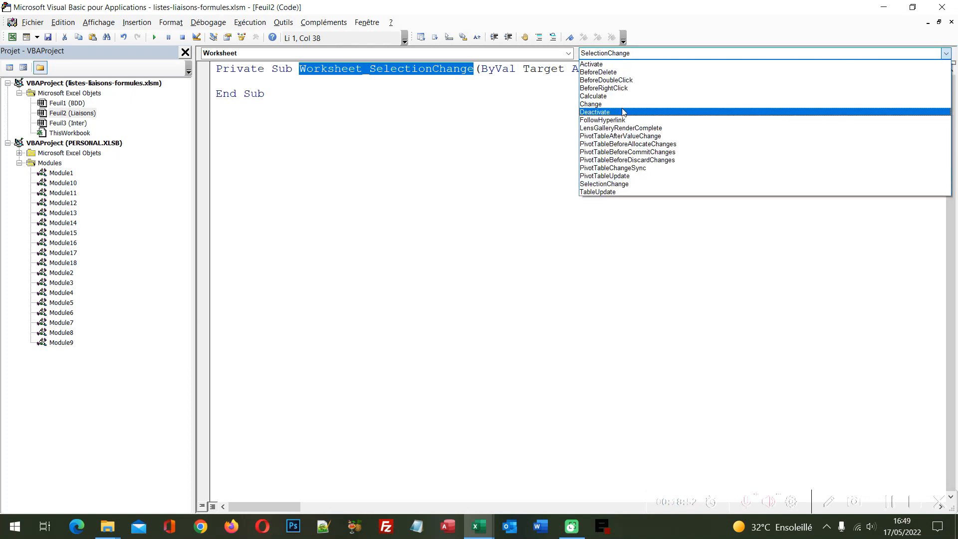
click(592, 104)
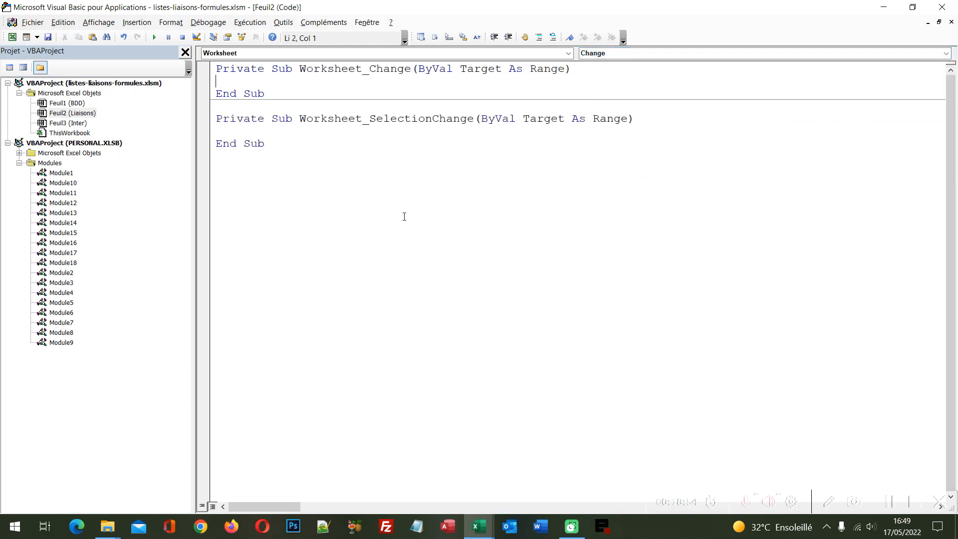
double_click(374, 70)
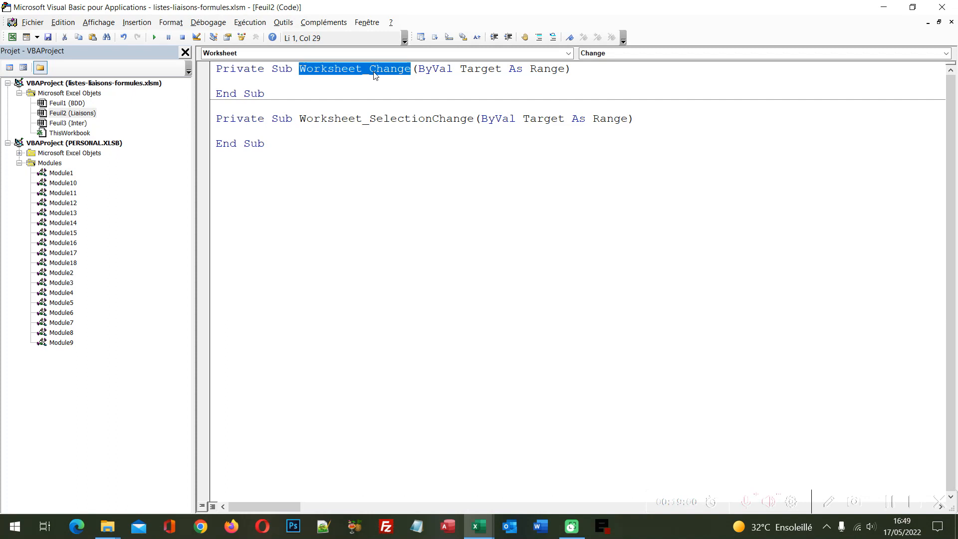
click(371, 82)
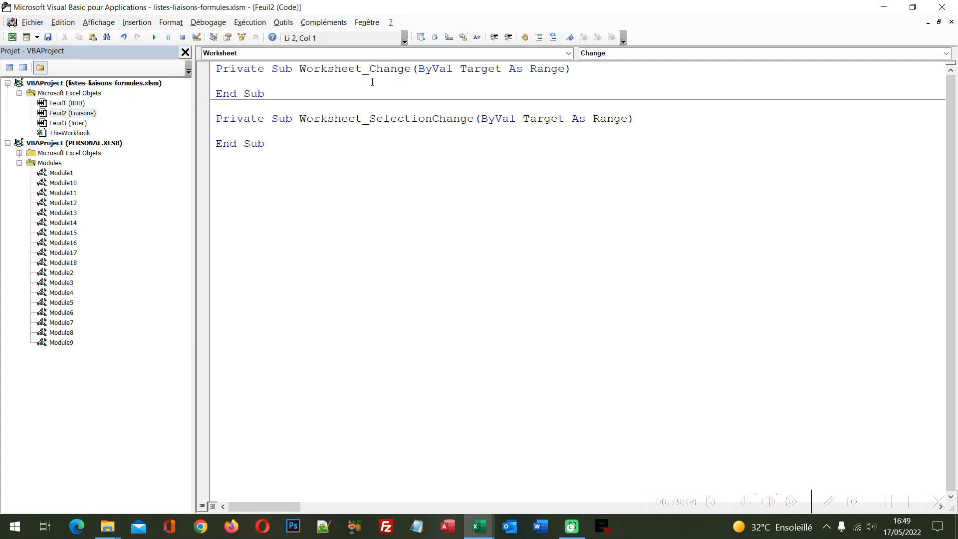
- Begin an If condition in Worksheet_Change that tests whether Target.Address = "$G$4"
text(If)
text(Target)
text(.Adre)
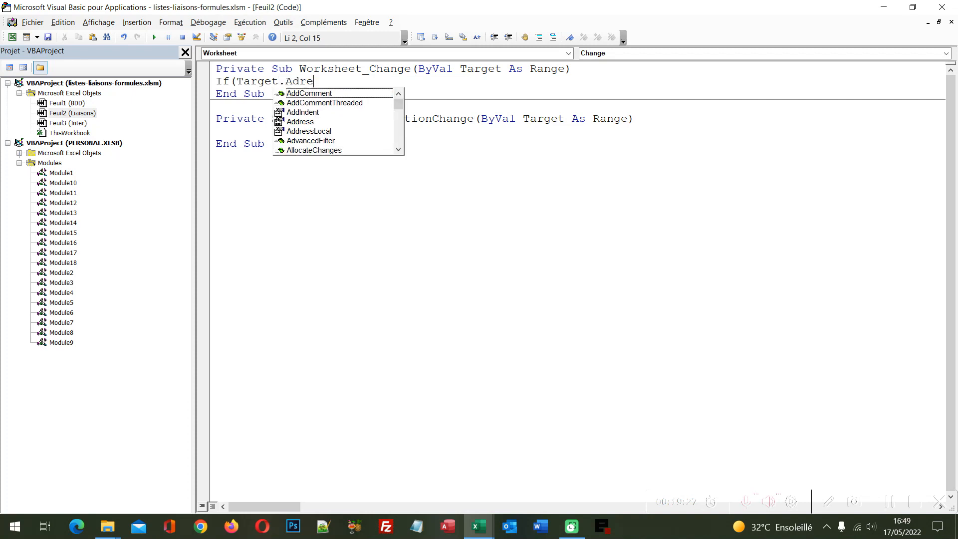
key(BackSpace)
key(BackSpace)
text(dr)
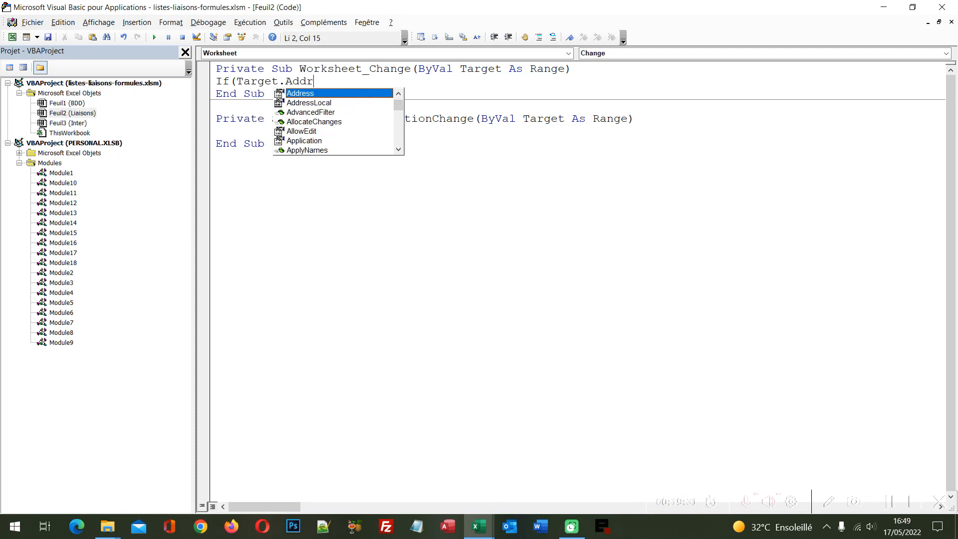
key(Tab)
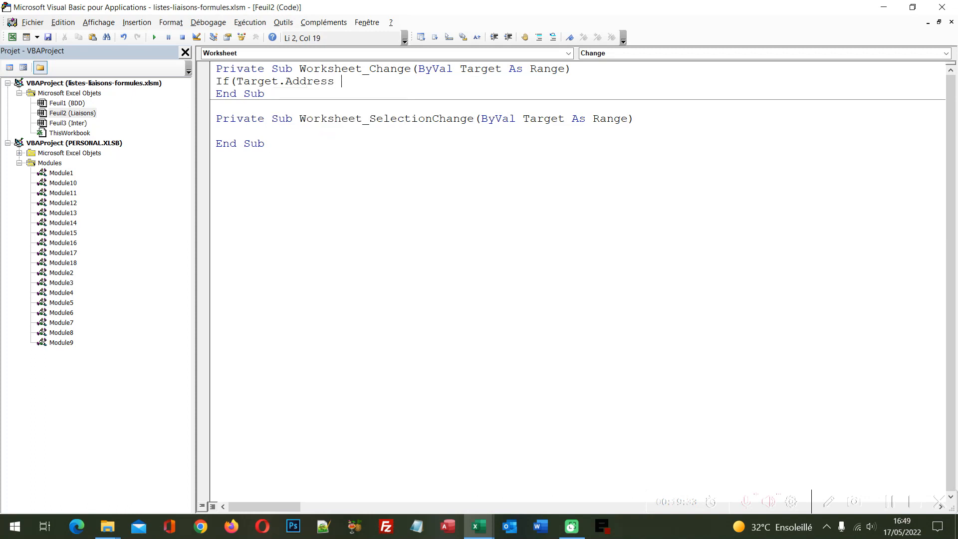
text(= )
text(")
text($G)
text($)
text(4)
text(")
- Complete the condition with And Target.Count = 1) Then and close the block with End If
text( And )
text(Target.)
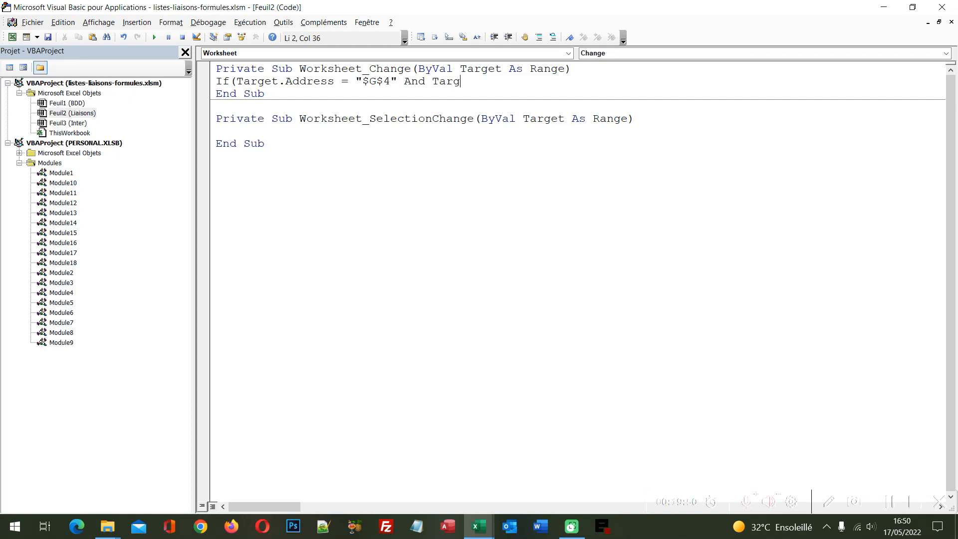
text(Count)
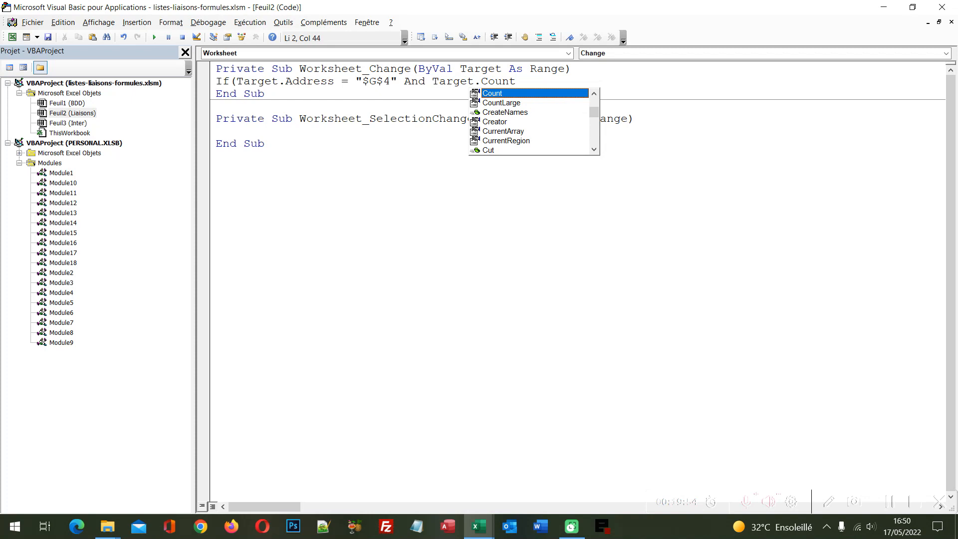
text(=)
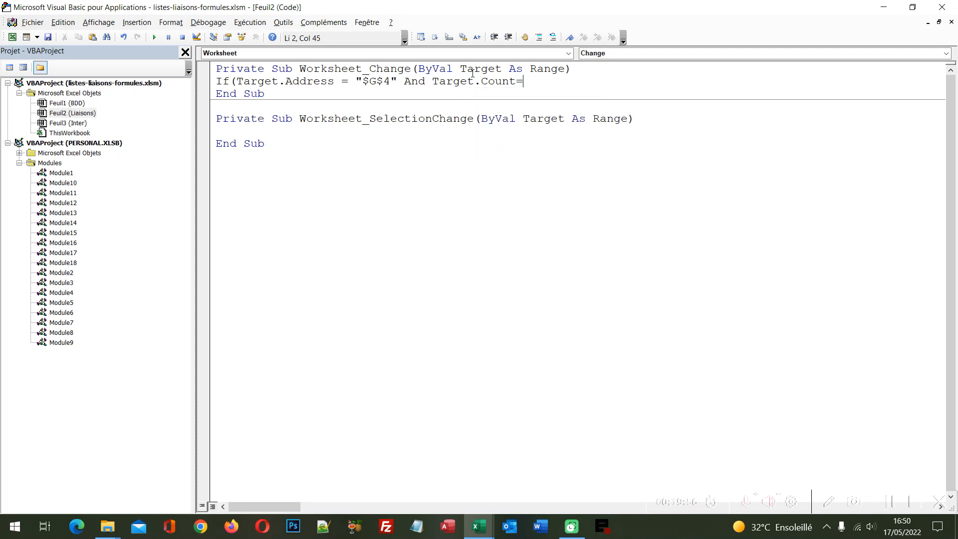
text(1) then)
key(Return)
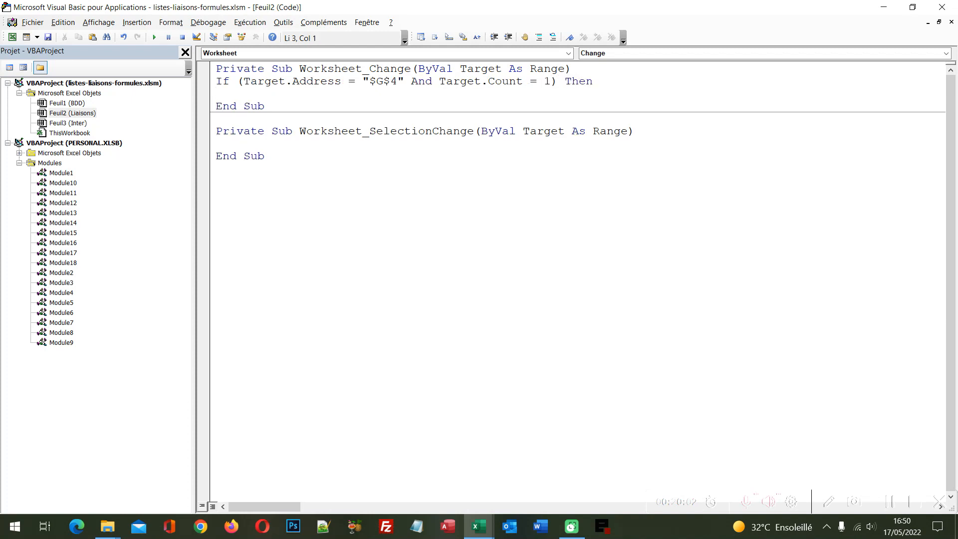
key(Return)
text(end if)
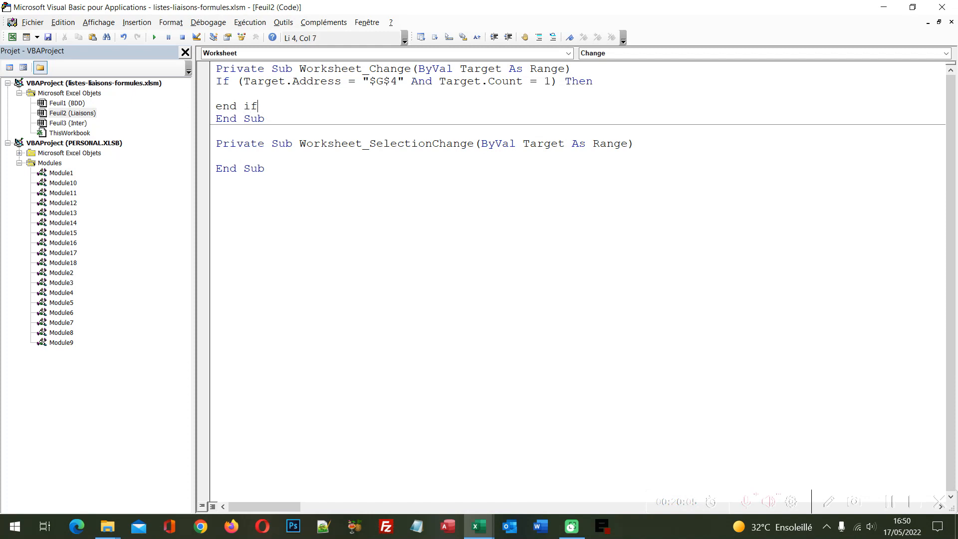
- Inside the If block, add the instruction Range("G7").Value = "" to empty the Ville cell
key(Up)
text(Range(")
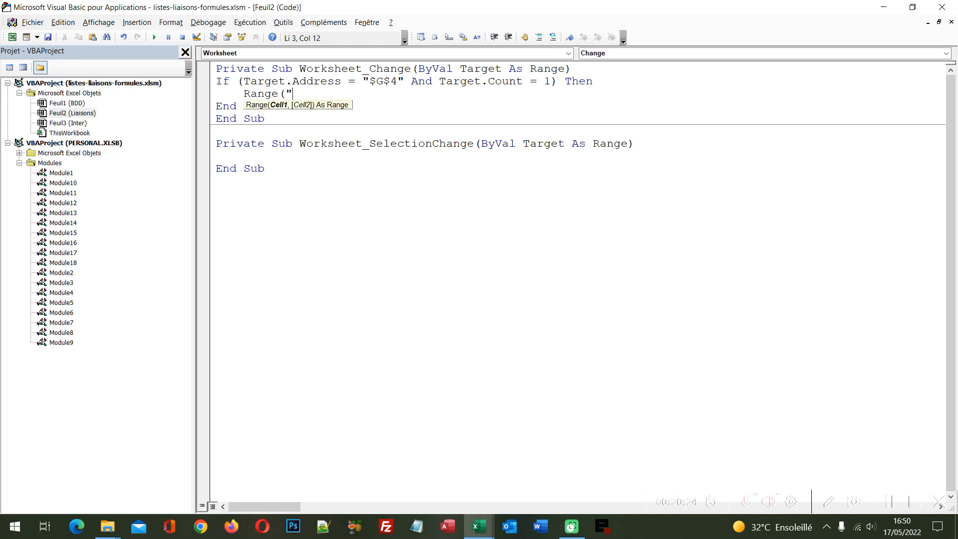
text(G7"))
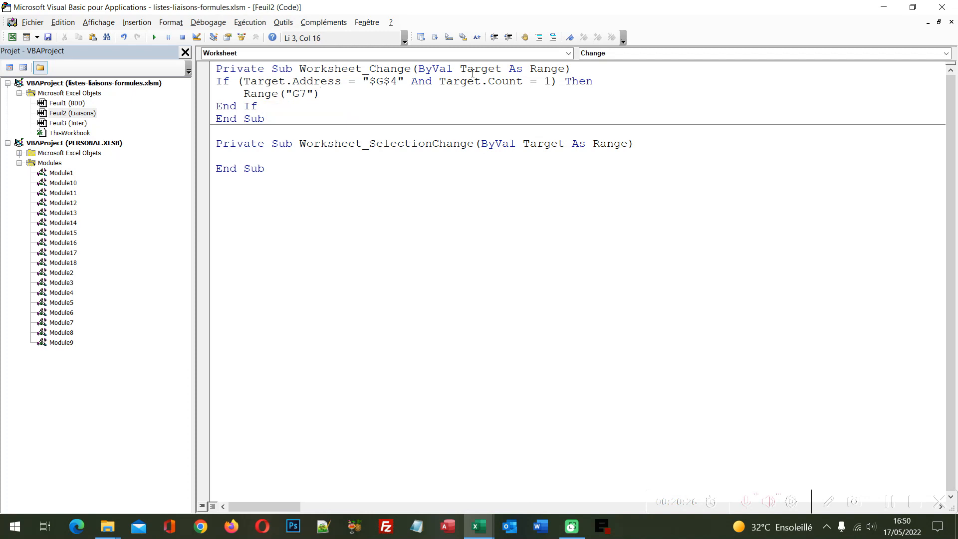
text(.Value)
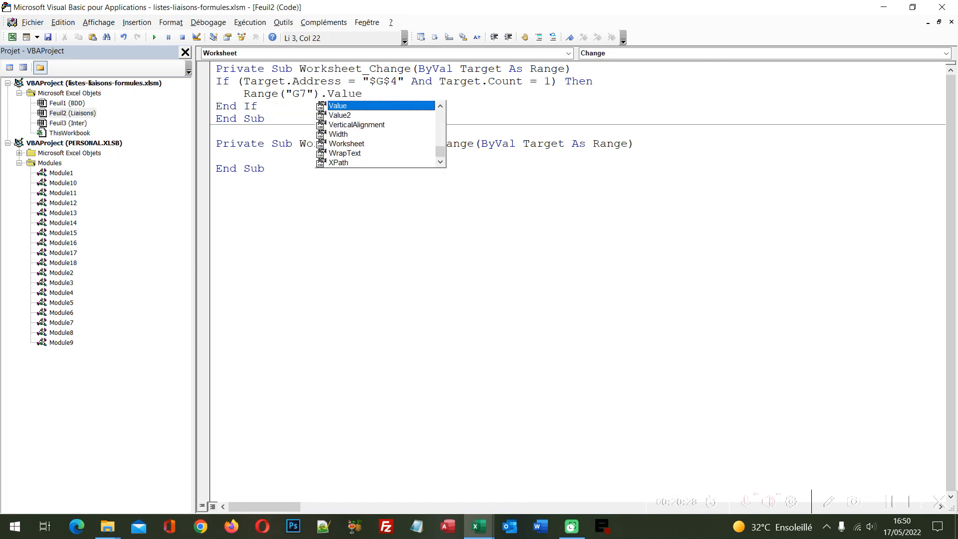
text(="")
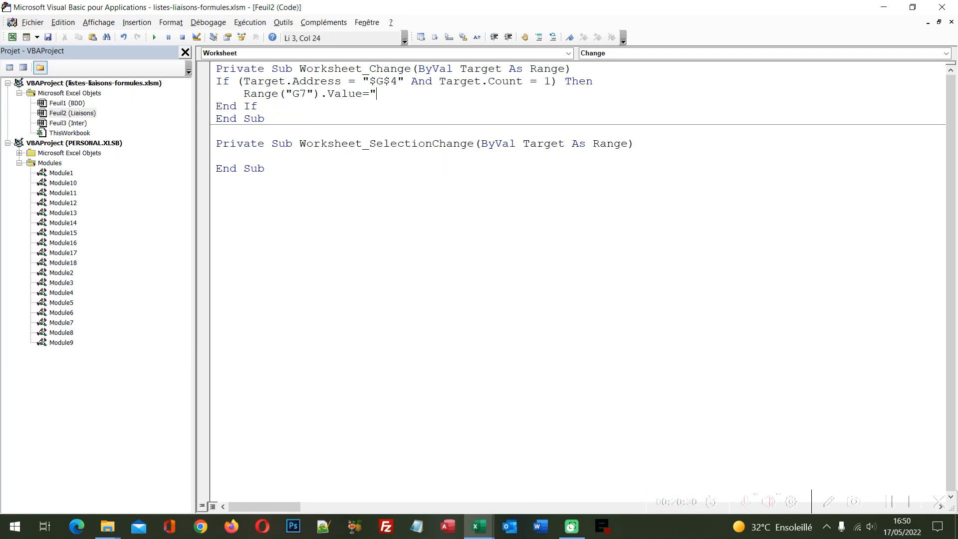
- Duplicate the G7 clearing instruction on the line below and change its cell reference to G10
key(shift+Home)
key(ctrl+c)
key(End)
key(Return)
key(ctrl+v)
key(Left)
key(Left)
key(Left)
key(Left)
key(Left)
key(Left)
key(Left)
key(Left)
key(Left)
key(Left)
key(Left)
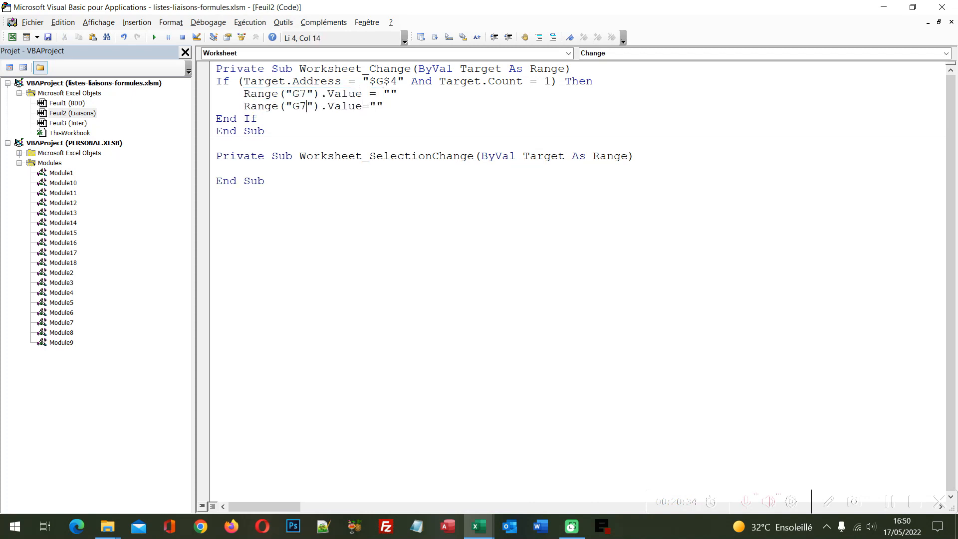
key(shift+Left)
text(10)
key(End)
- Add an ElseIf branch after the G10 instruction and copy the If condition on Target.Address and Target.Count into its parentheses
key(Return)
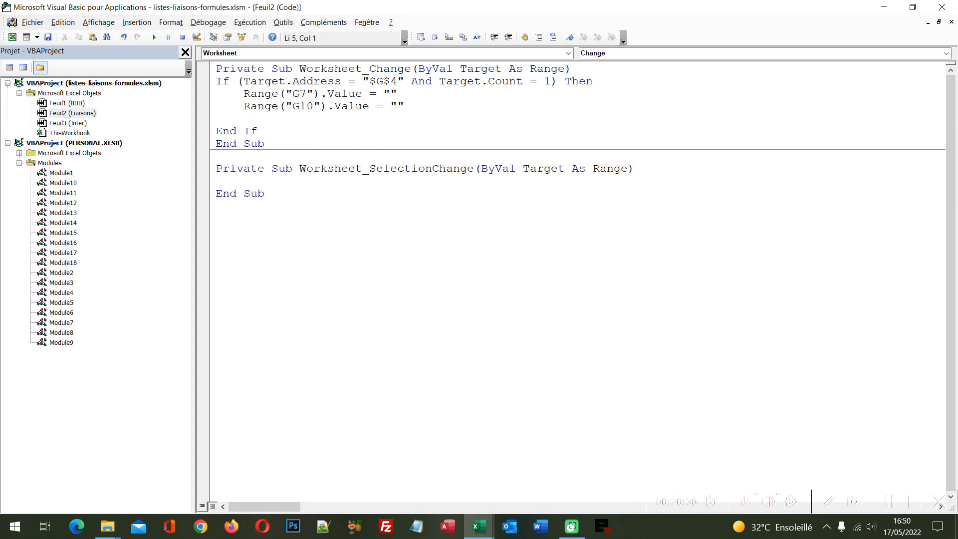
text(elseif())
key(Up)
key(Return)
key(Up)
key(Up)
key(shift+End)
key(shift+Left)
key(shift+Left)
key(shift+Left)
key(shift+Left)
key(shift+Left)
key(shift+Left)
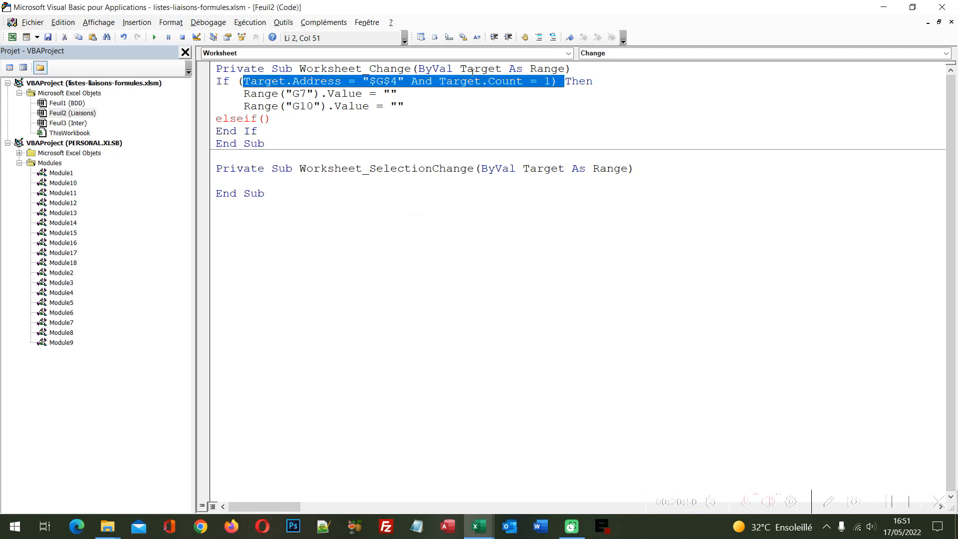
click(265, 119)
key(ctrl+v)
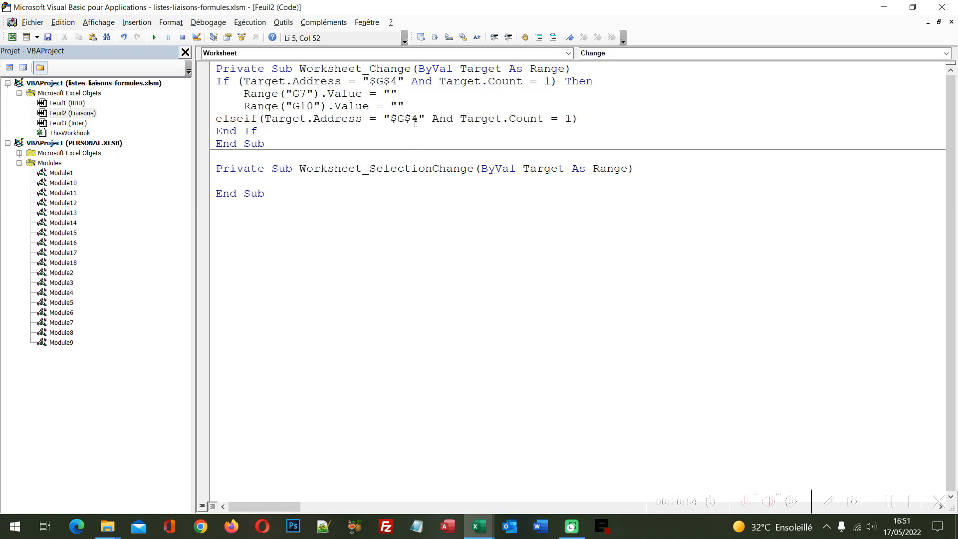
- Change the ElseIf cell address to $G$7 and complete the line with Then
click(414, 121)
key(shift+Right)
text(7)
click(606, 119)
text(then)
key(Return)
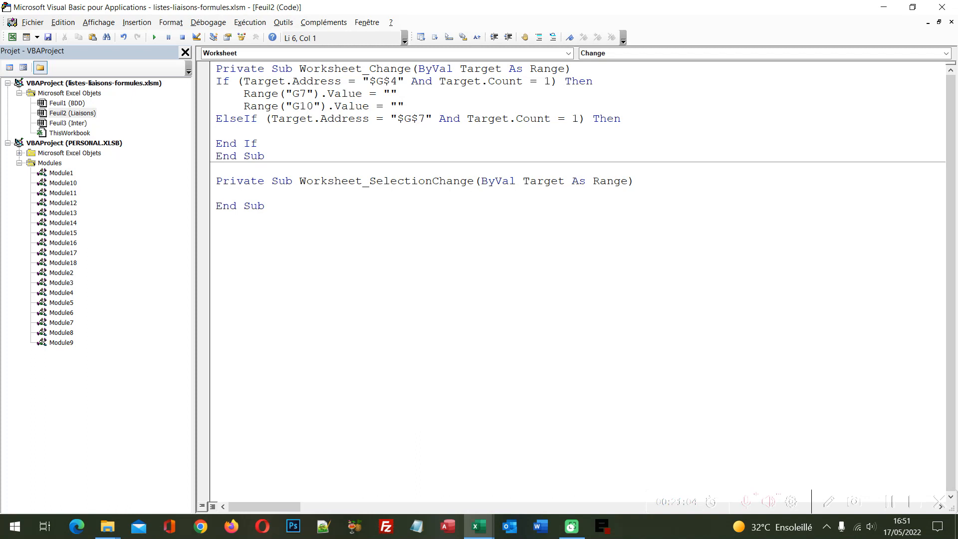
- Copy the instruction Range("G10").Value = "" into the ElseIf branch
click(409, 105)
key(shift+Home)
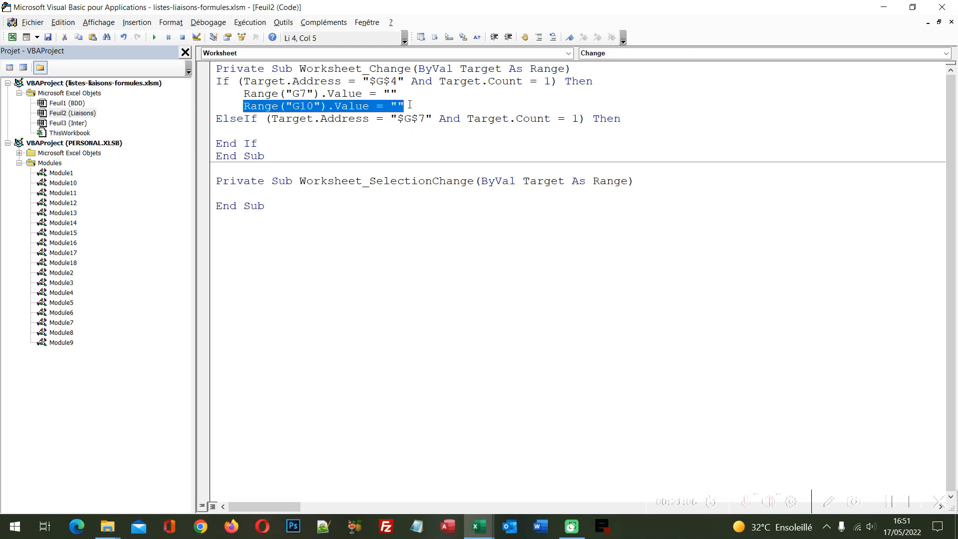
key(Down)
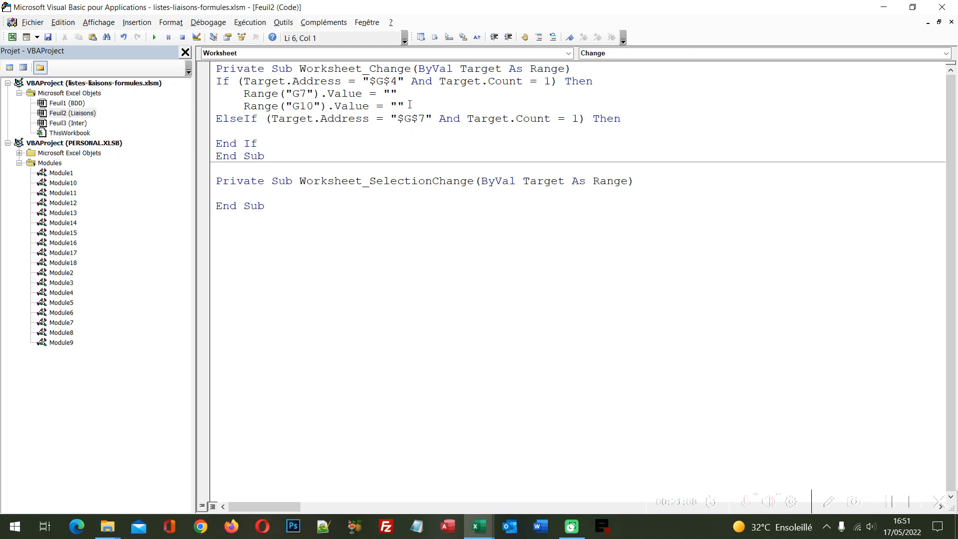
key(ctrl+v)
key(Up)
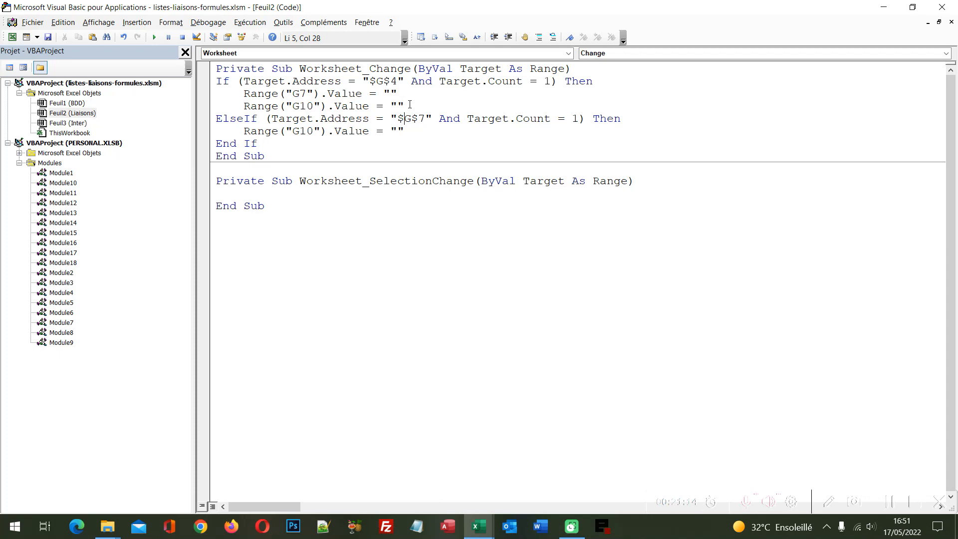
- Switch back to the Excel workbook and choose 83-Var as the Département in cell G4 of the Liaisons sheet
mouse_move(479, 526)
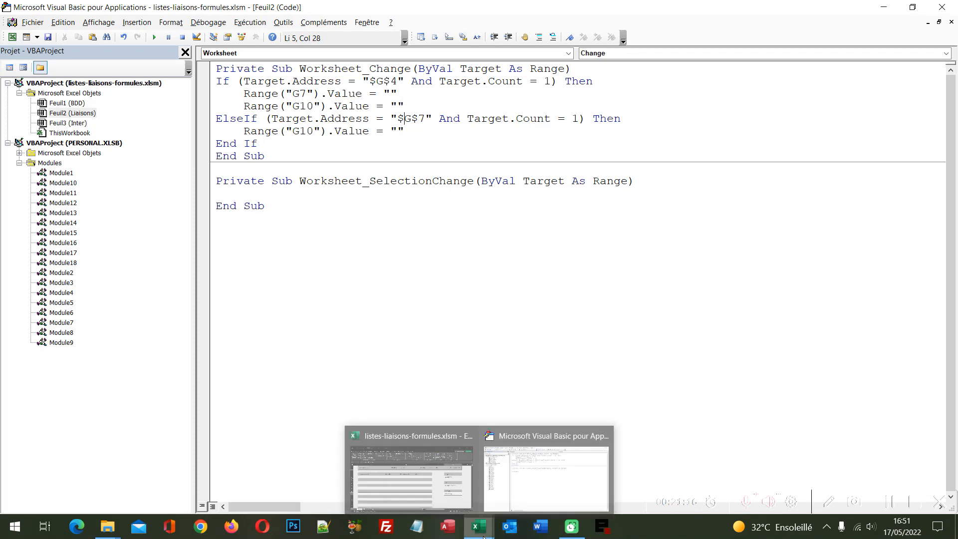
click(452, 472)
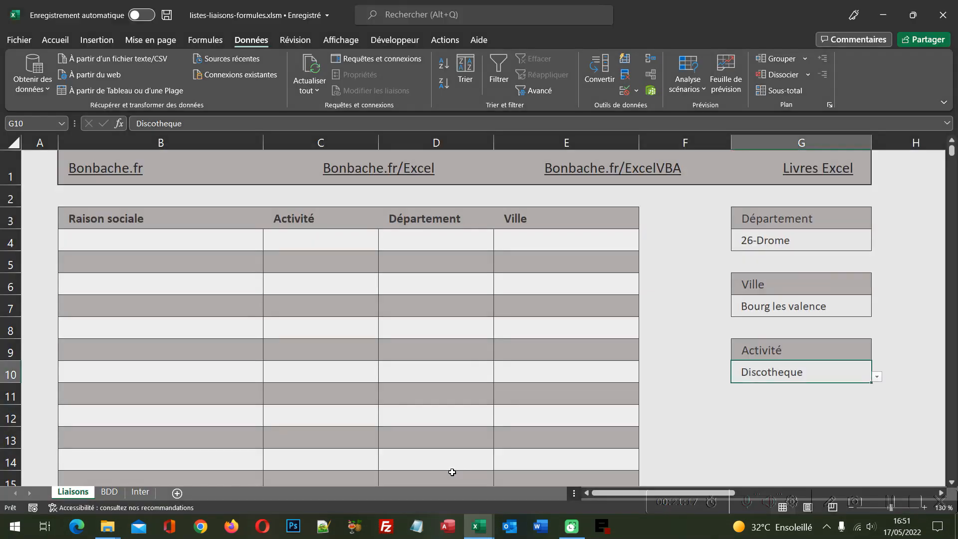
click(792, 240)
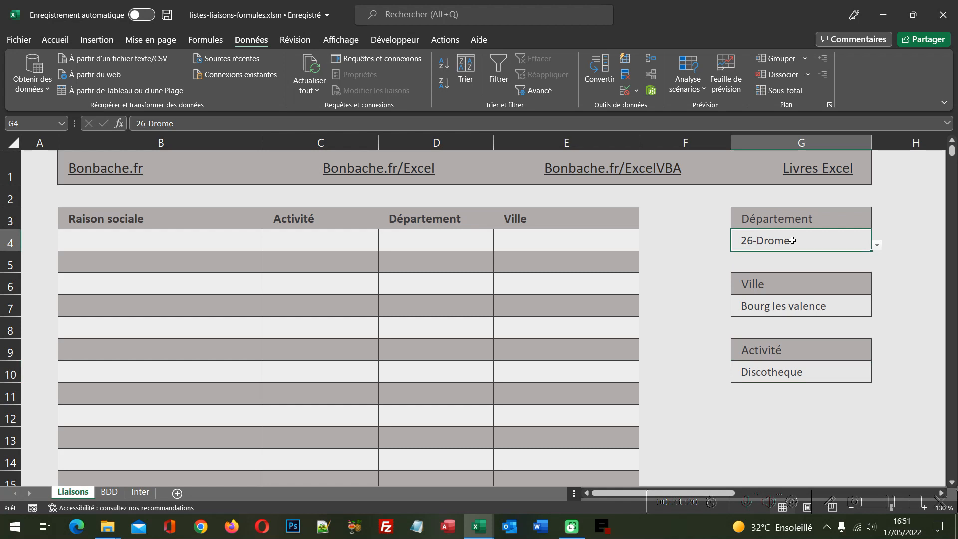
click(876, 245)
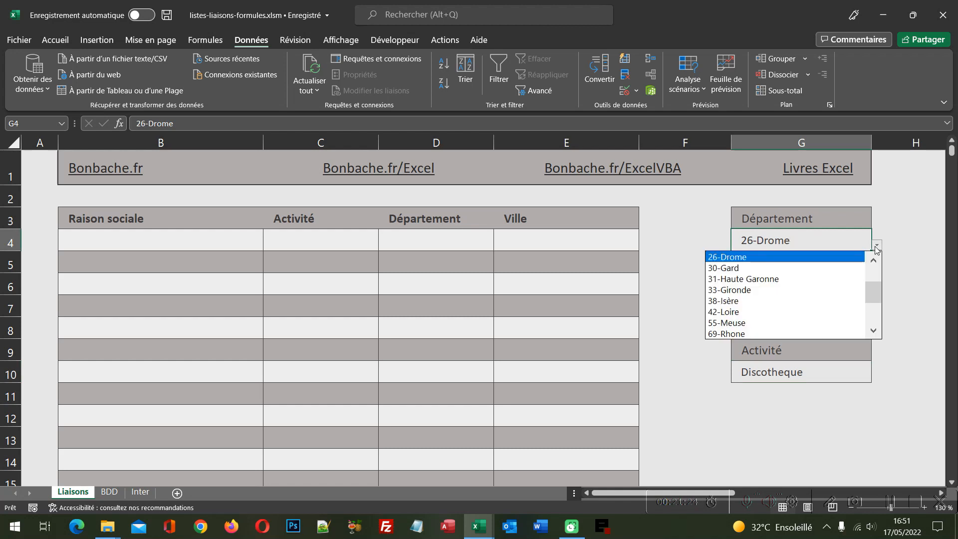
click(858, 257)
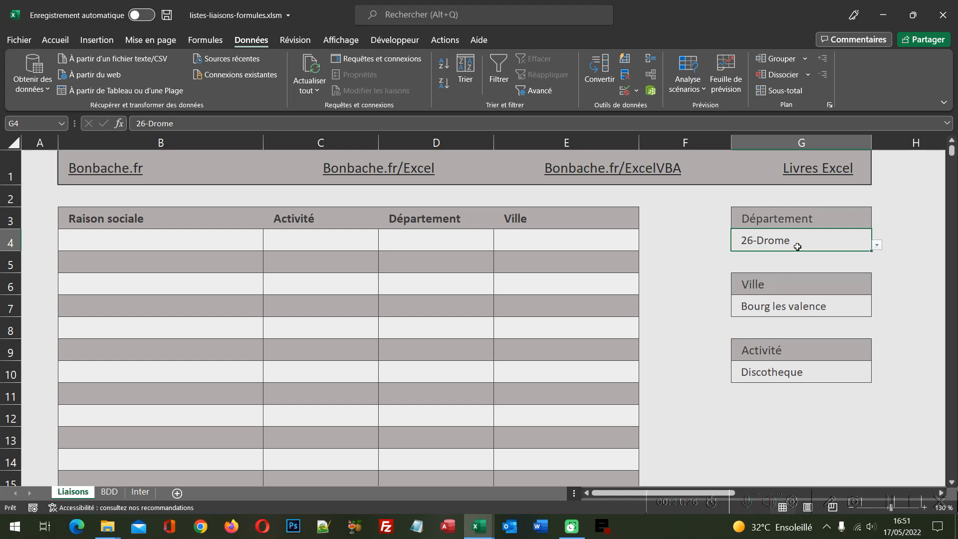
click(876, 245)
click(876, 316)
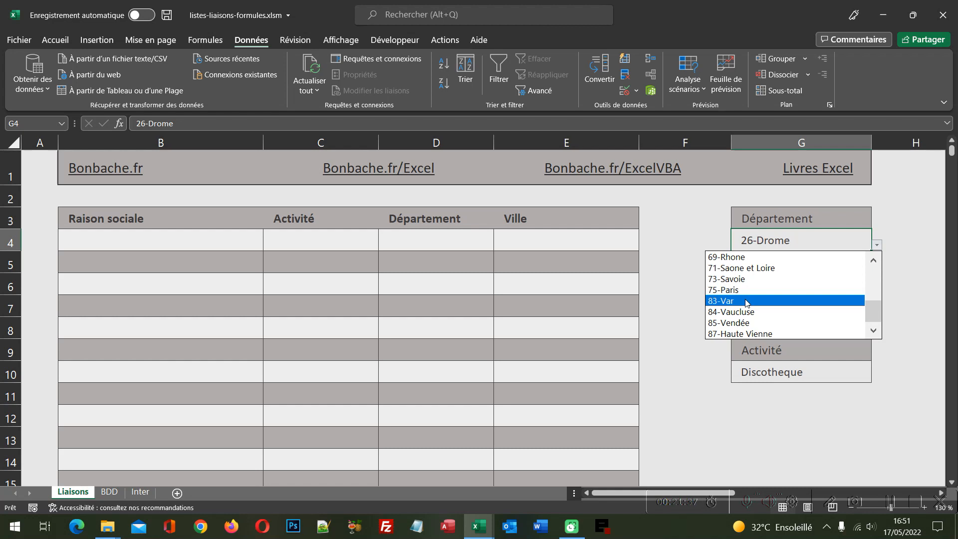
click(718, 301)
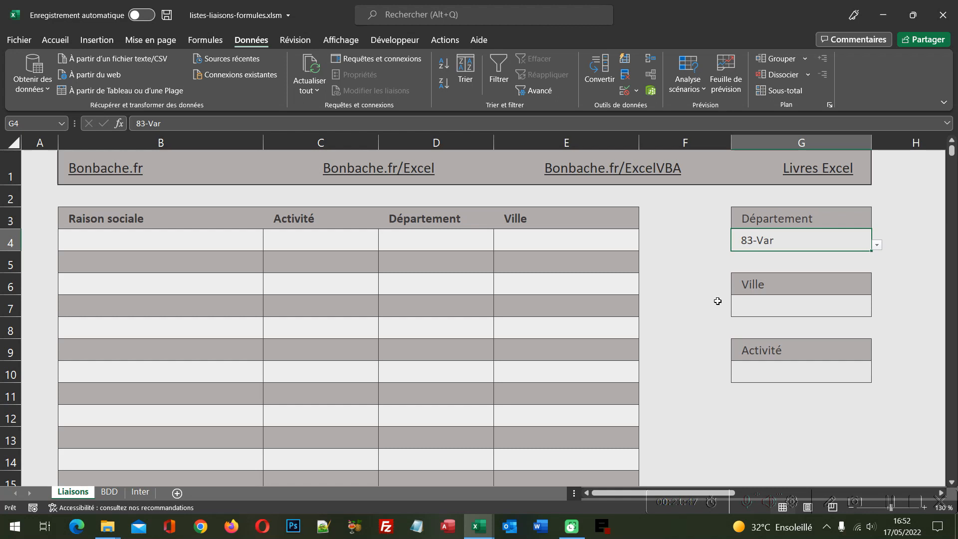
- Choose Bandol as the Ville in G7 and Hôtel/Restaurant as the Activité in G10
click(817, 307)
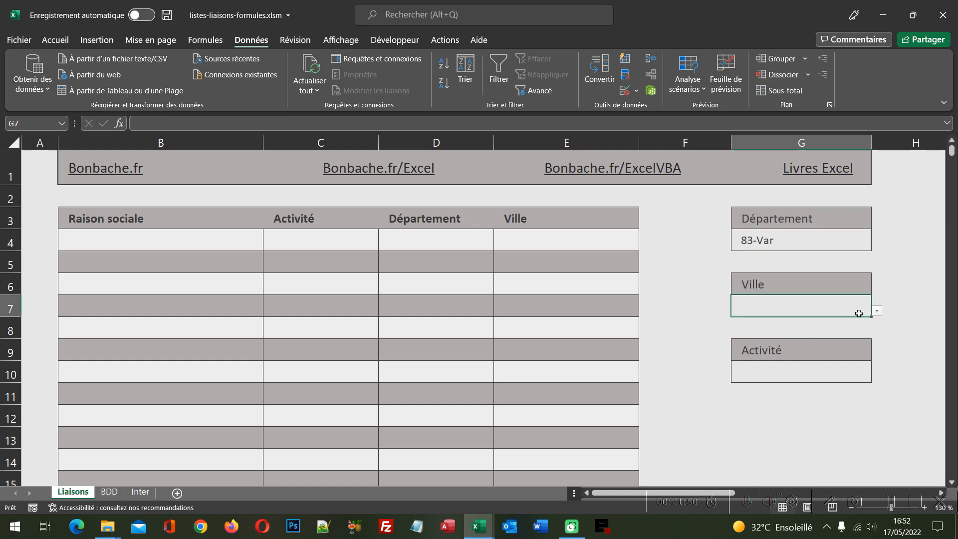
click(876, 312)
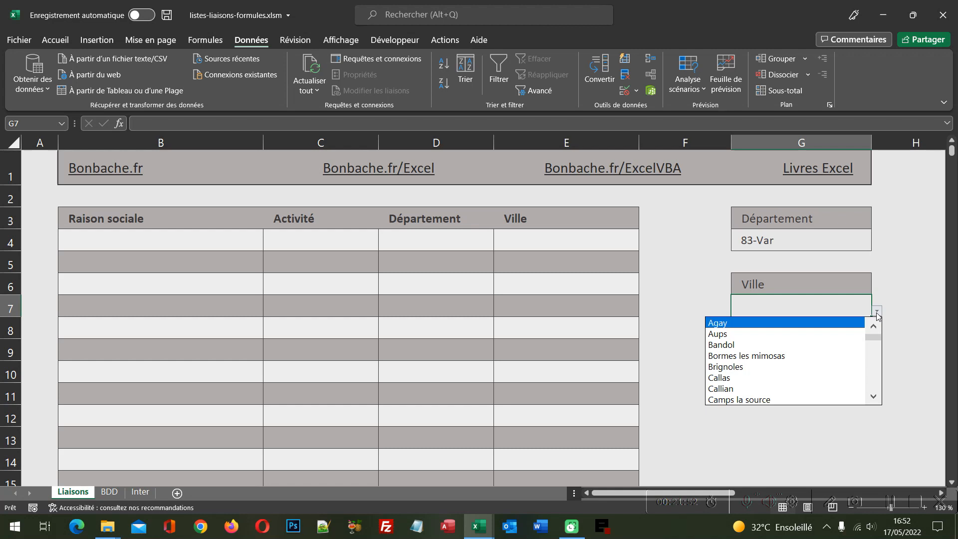
click(848, 344)
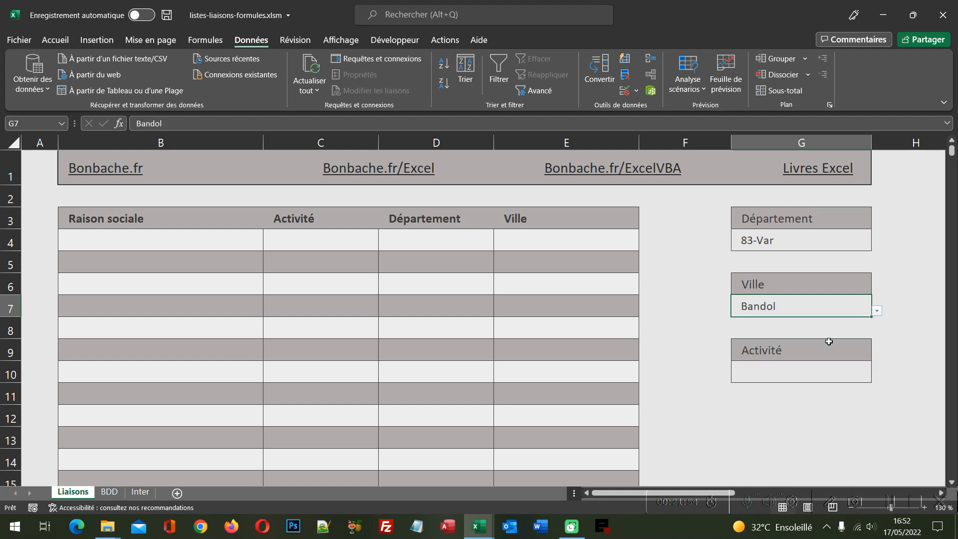
click(815, 373)
click(877, 376)
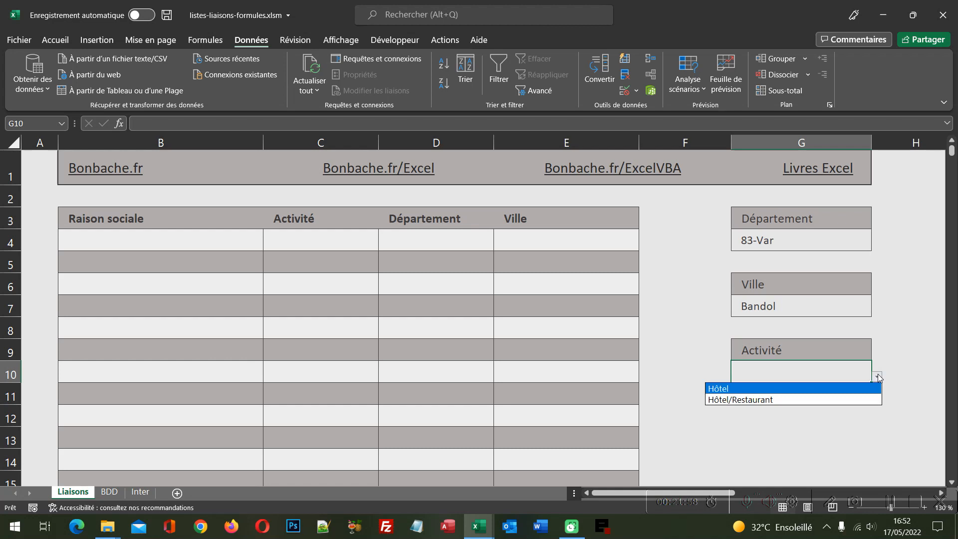
click(858, 397)
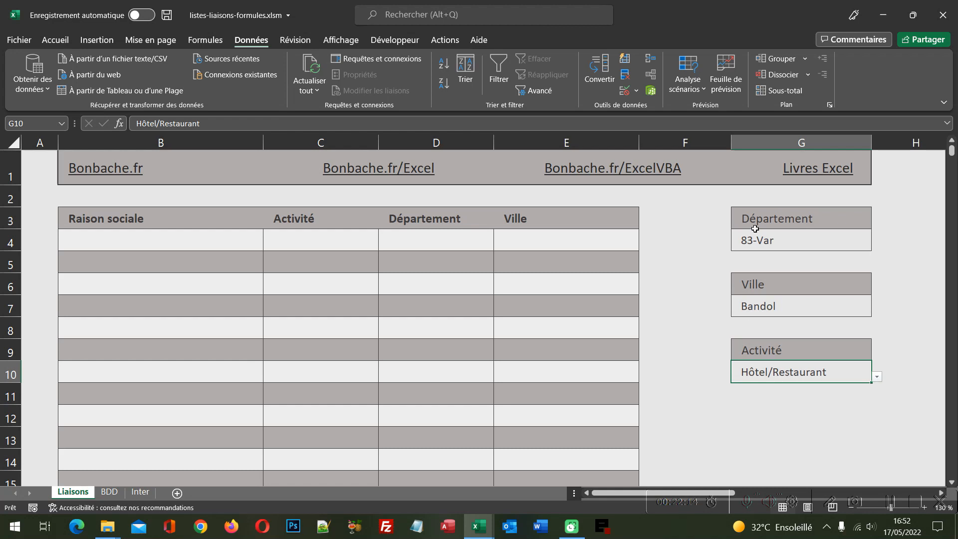
- Start a new record below the last row of the BDD sheet, entering Peu Importe as the Raison sociale in B1001
click(108, 492)
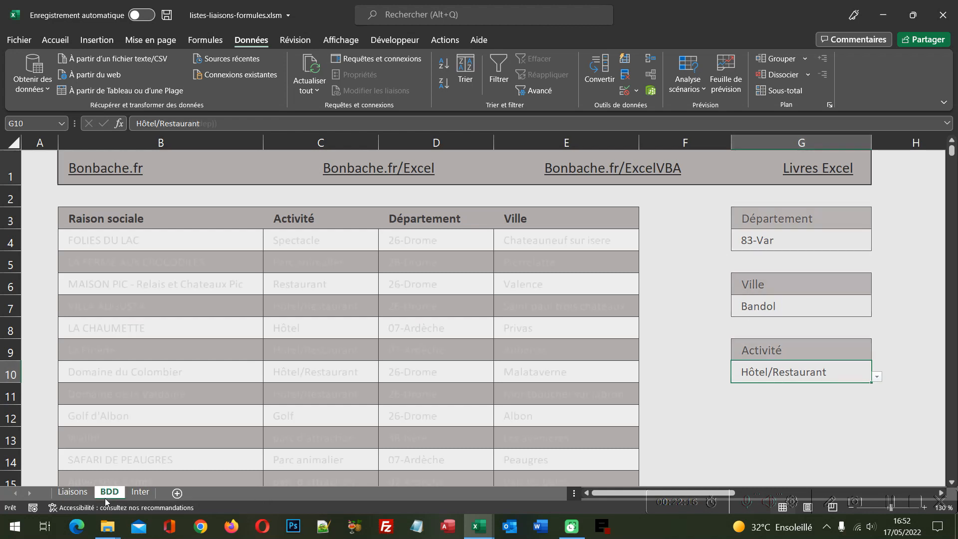
click(159, 236)
key(End)
key(Page_Down)
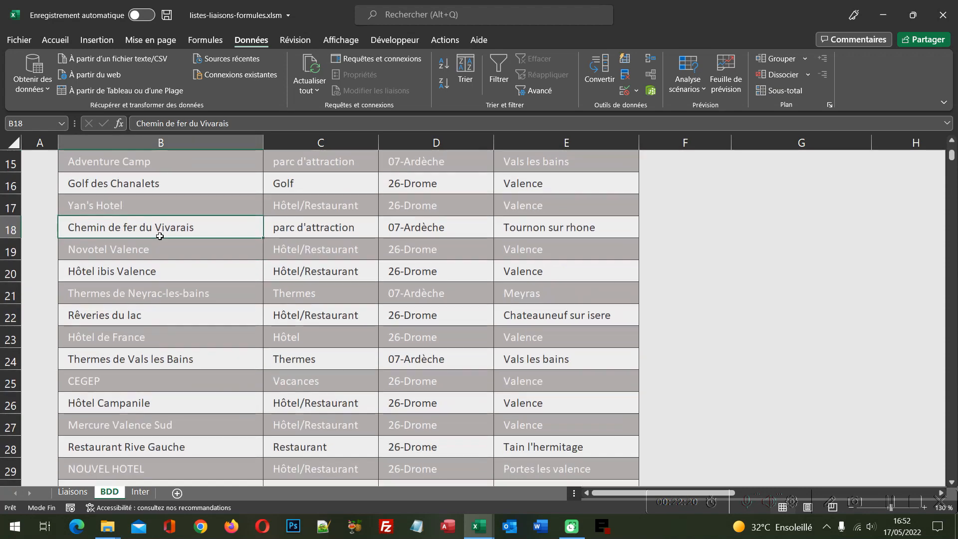
key(Page_Down)
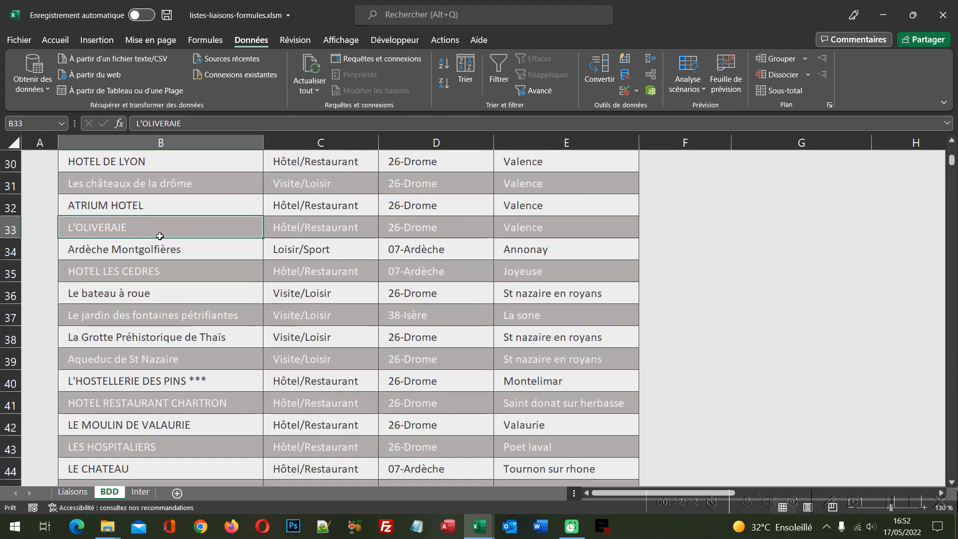
key(End)
key(Down)
scroll(214, 423, down, 3)
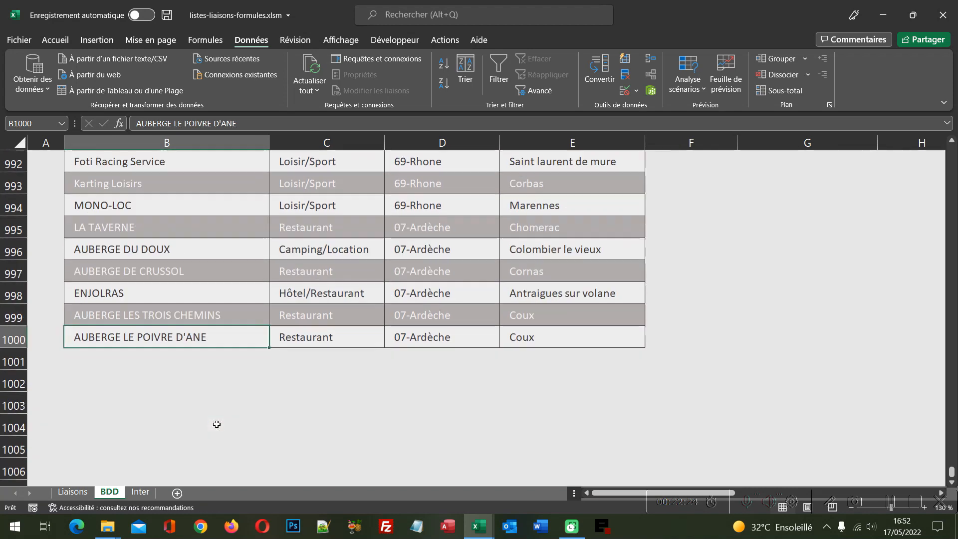
click(150, 296)
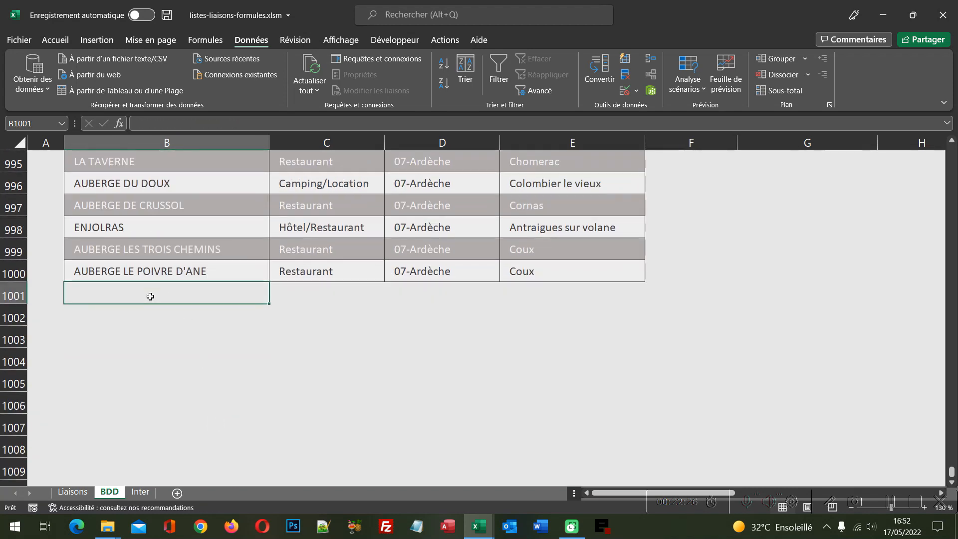
text(Peu)
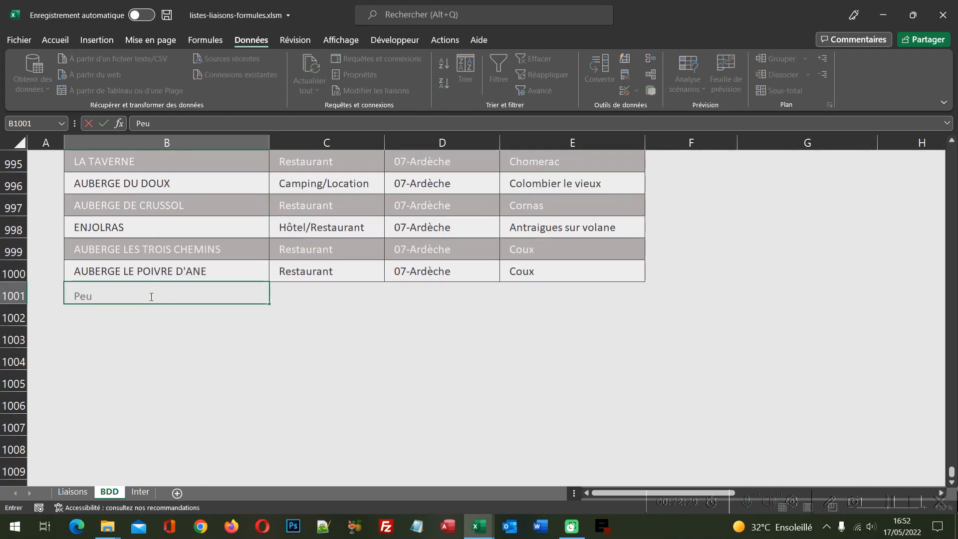
text( Importe)
key(Tab)
- Complete row 1001 with the activity Restaurant, the department 78-Yvelines and the city Chatoux, and return to the start of the sheet
text(Re)
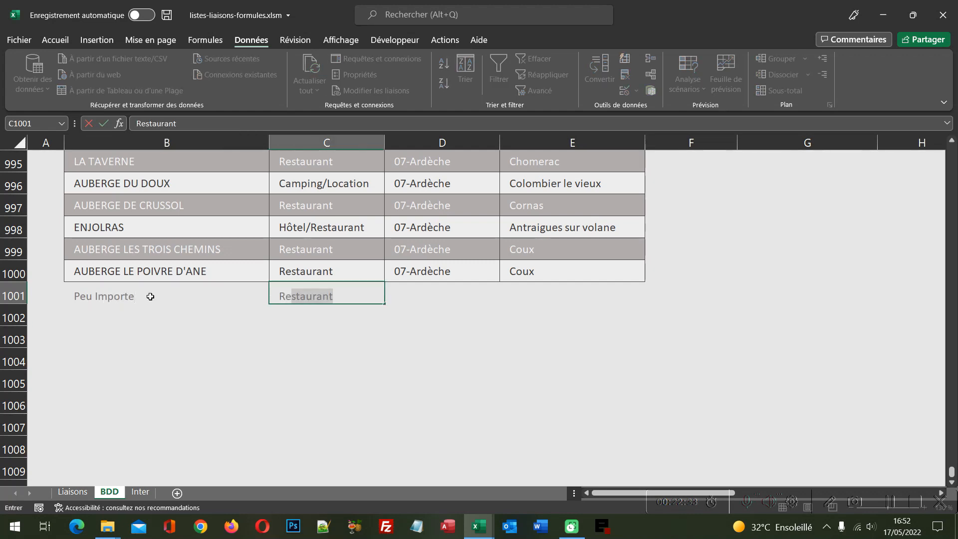
key(Tab)
text(78-)
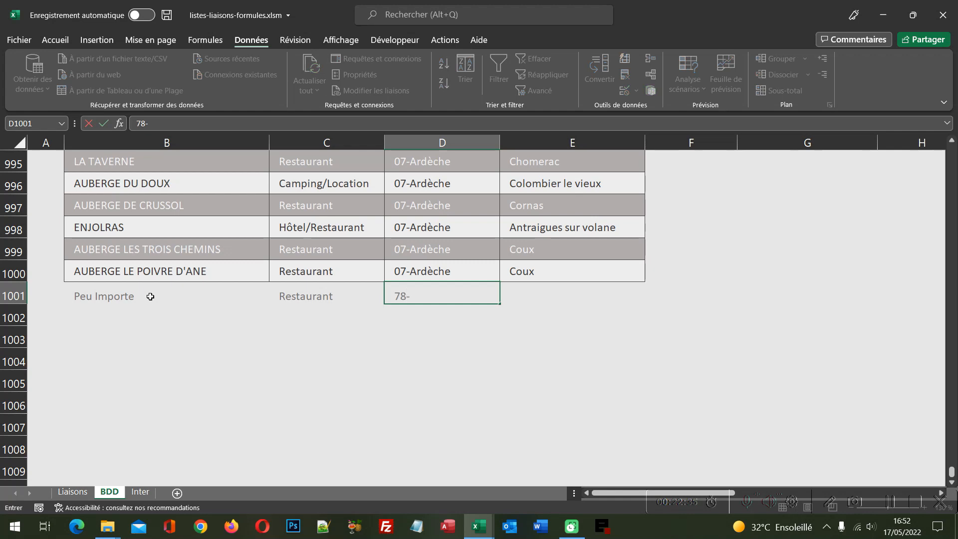
text(Yvelines)
key(Tab)
text(Chatoux)
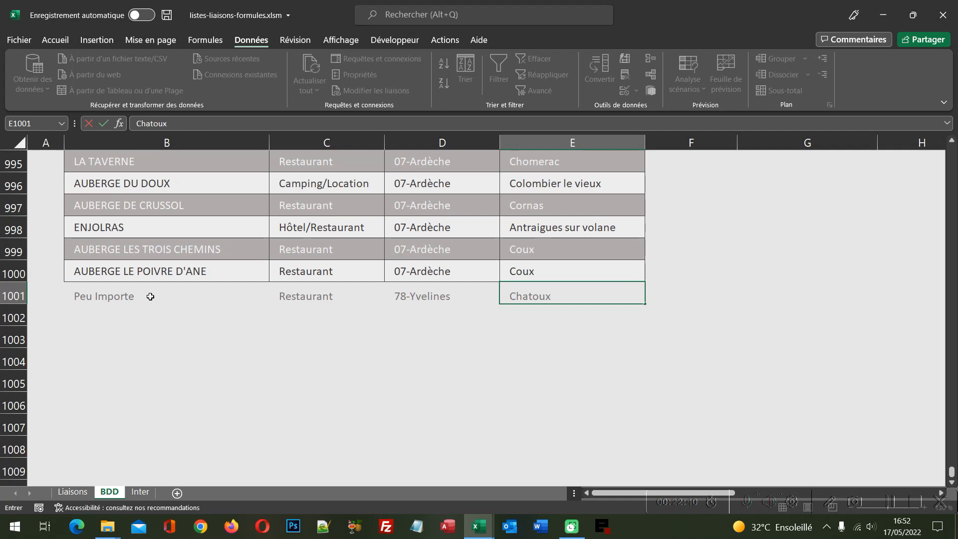
key(Up)
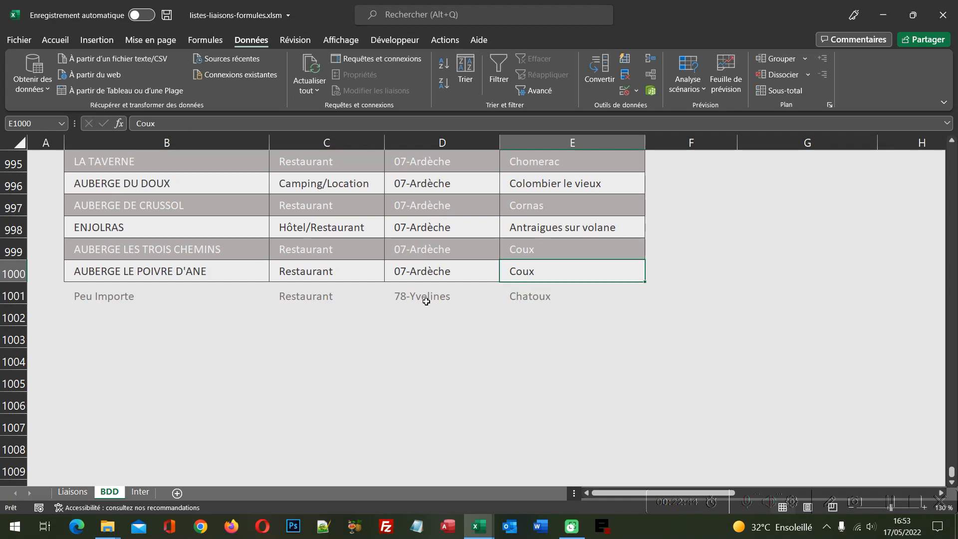
key(ctrl+Home)
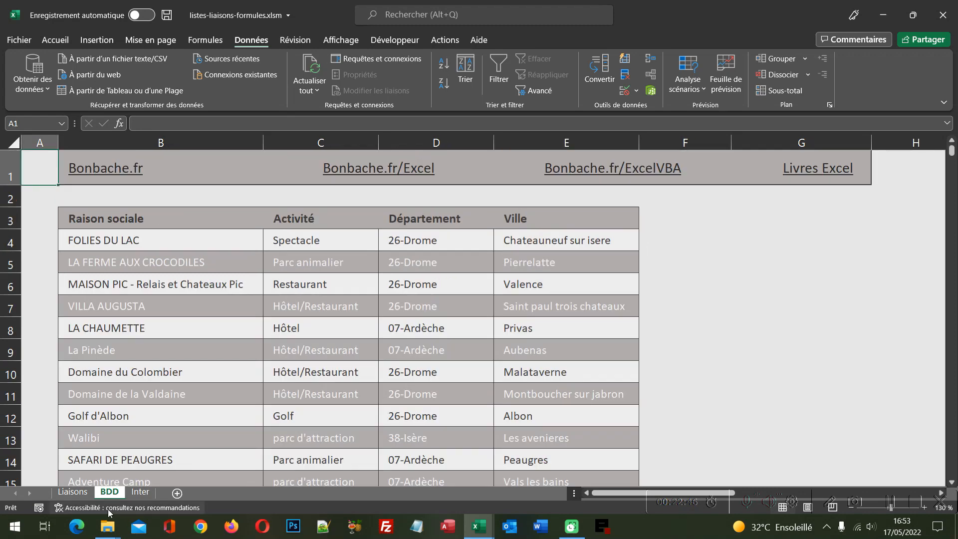
- Return to the Liaisons sheet and choose 78-Yvelines as the Département in G4
click(72, 492)
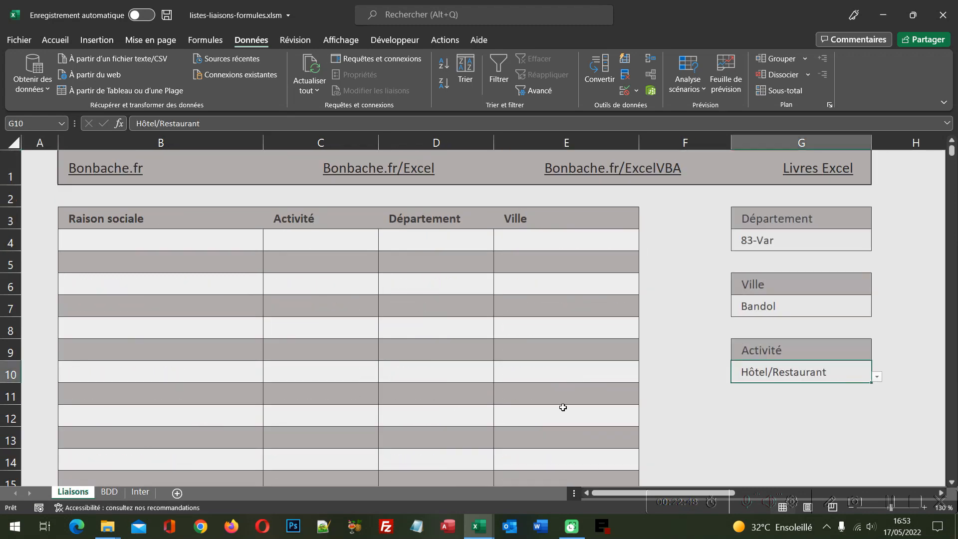
click(840, 239)
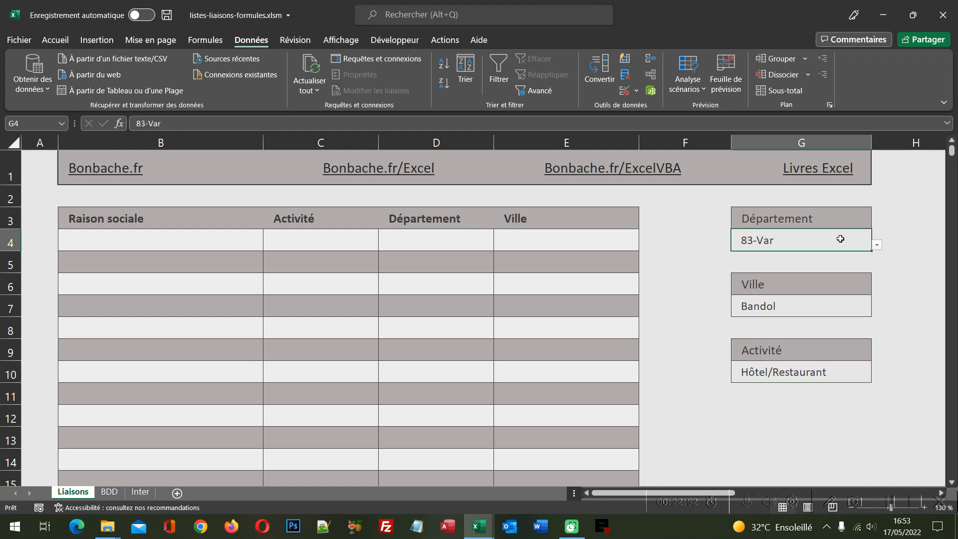
click(877, 246)
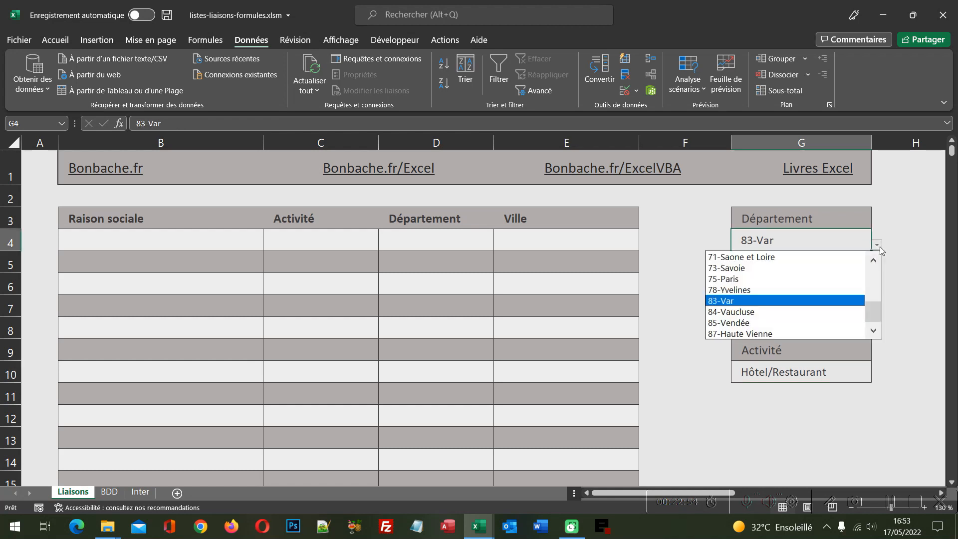
click(761, 290)
- Choose Chatoux as the Ville in G7 and Restaurant as the Activité in G10
click(783, 311)
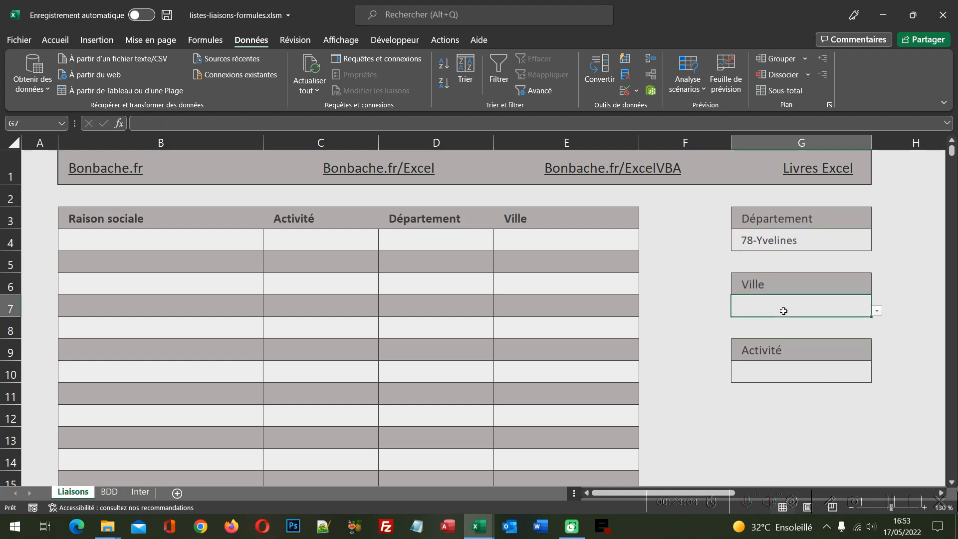
click(877, 311)
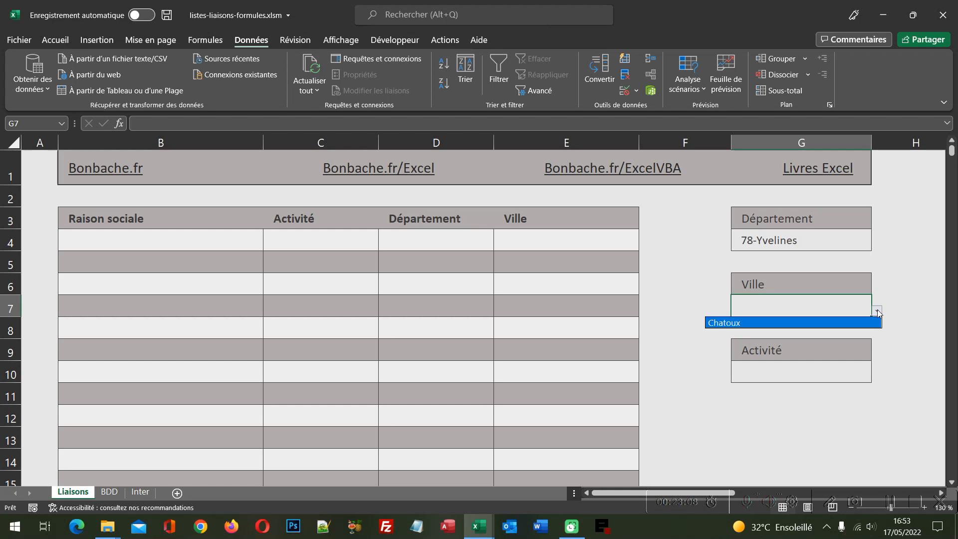
click(795, 325)
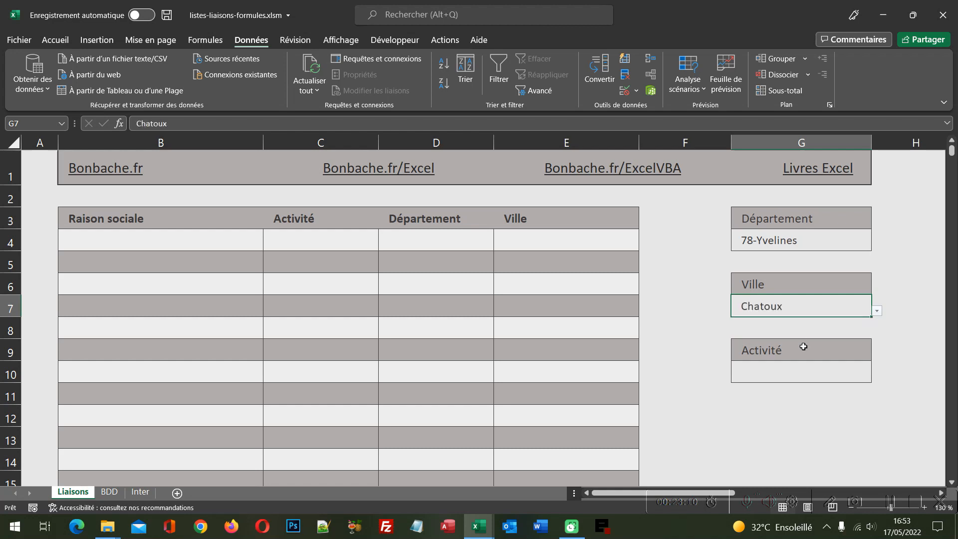
click(801, 373)
click(877, 375)
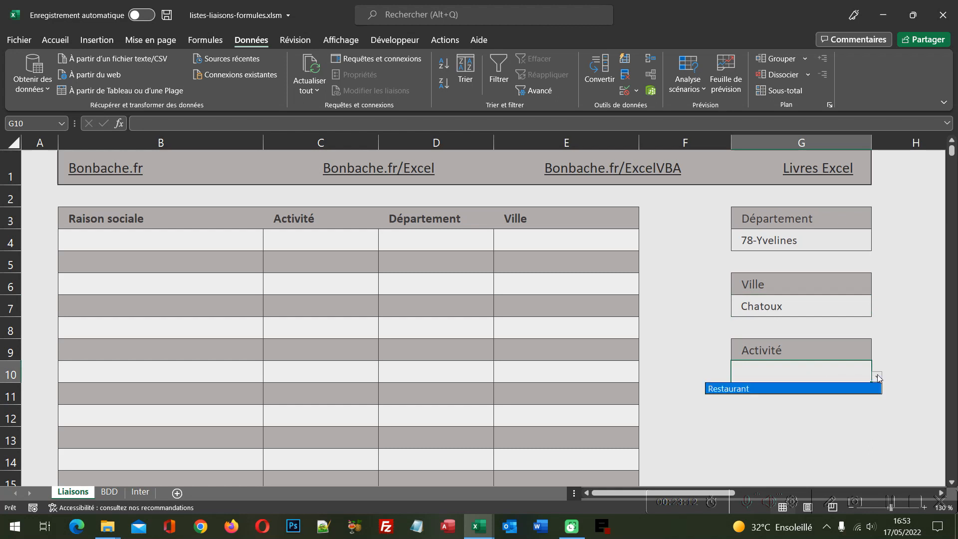
click(758, 390)
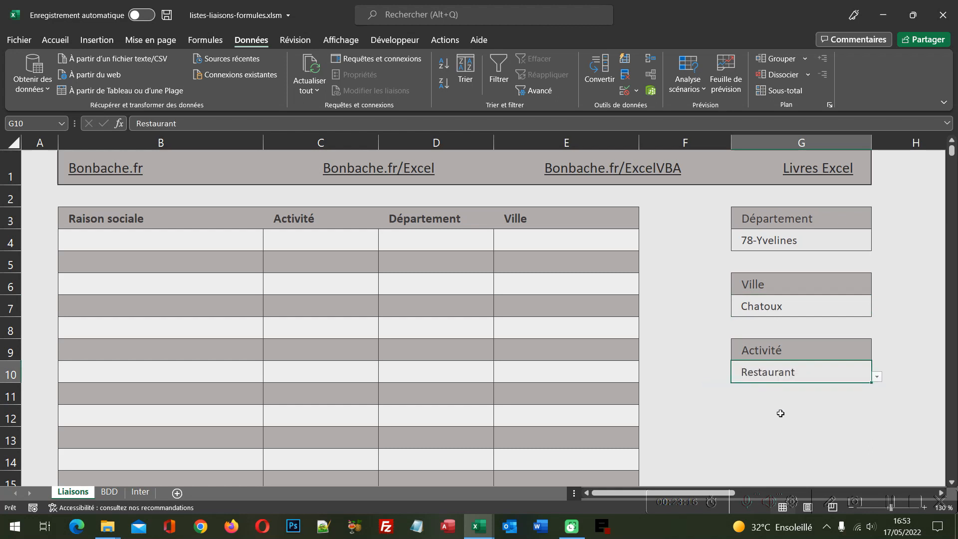
click(735, 435)
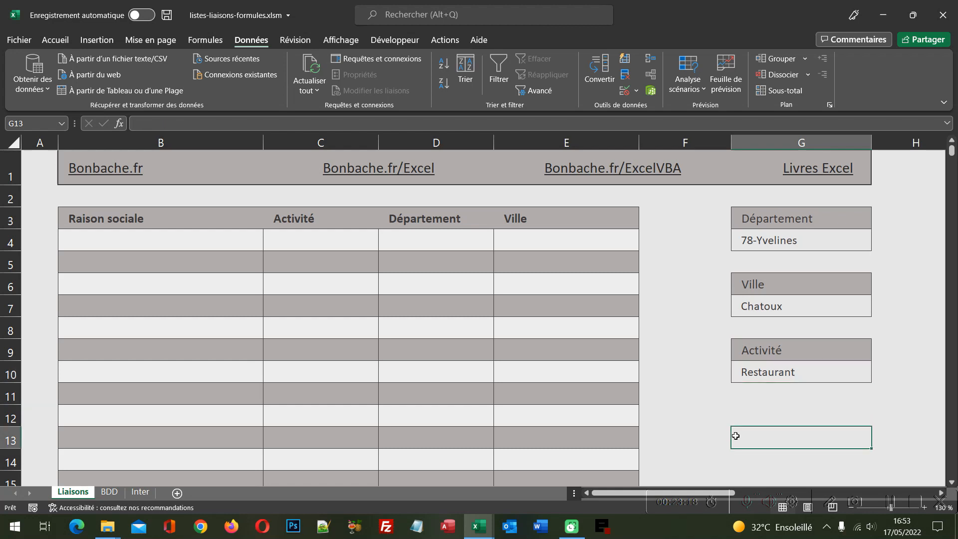